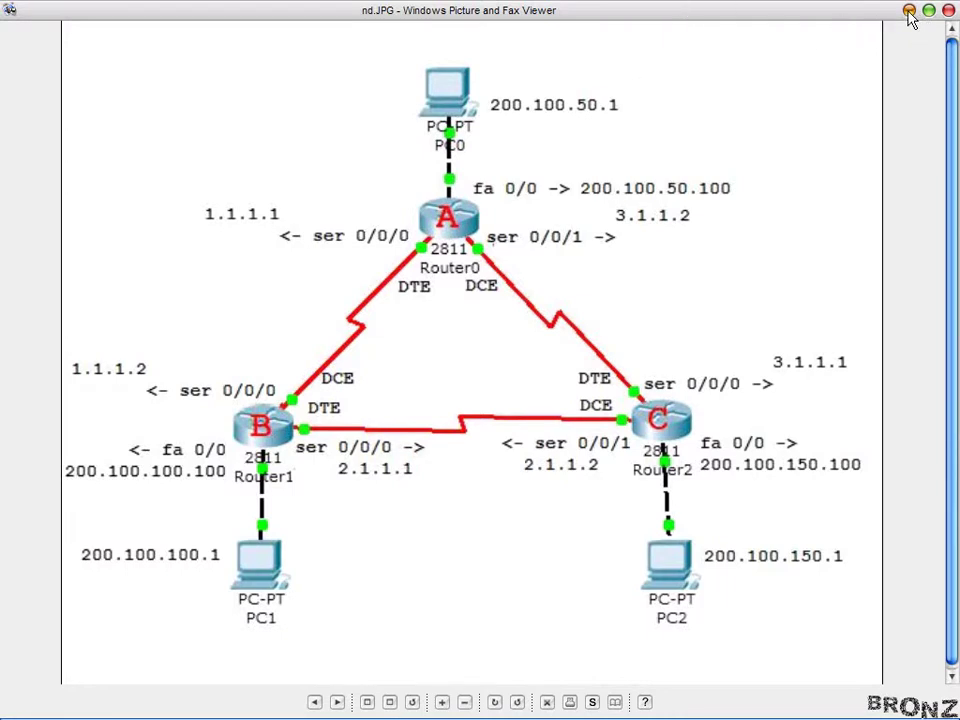
- Close the nd.JPG topology diagram in Picture and Fax Viewer
click(948, 10)
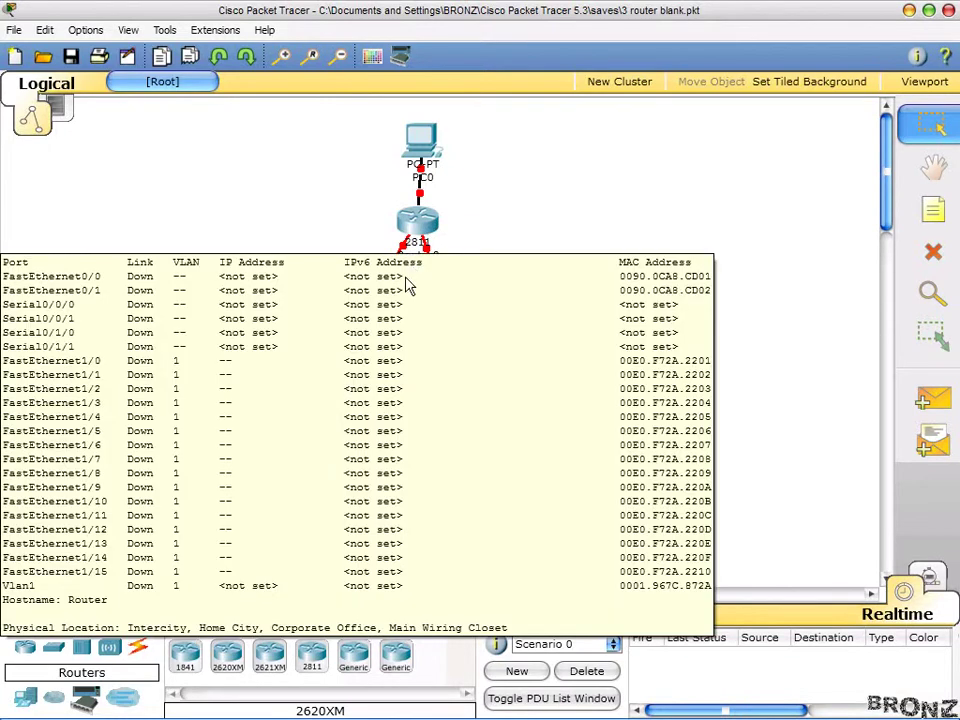
- Enter the static IP address 200.100.50.1 in PC0's IP Configuration
mouse_move(425, 178)
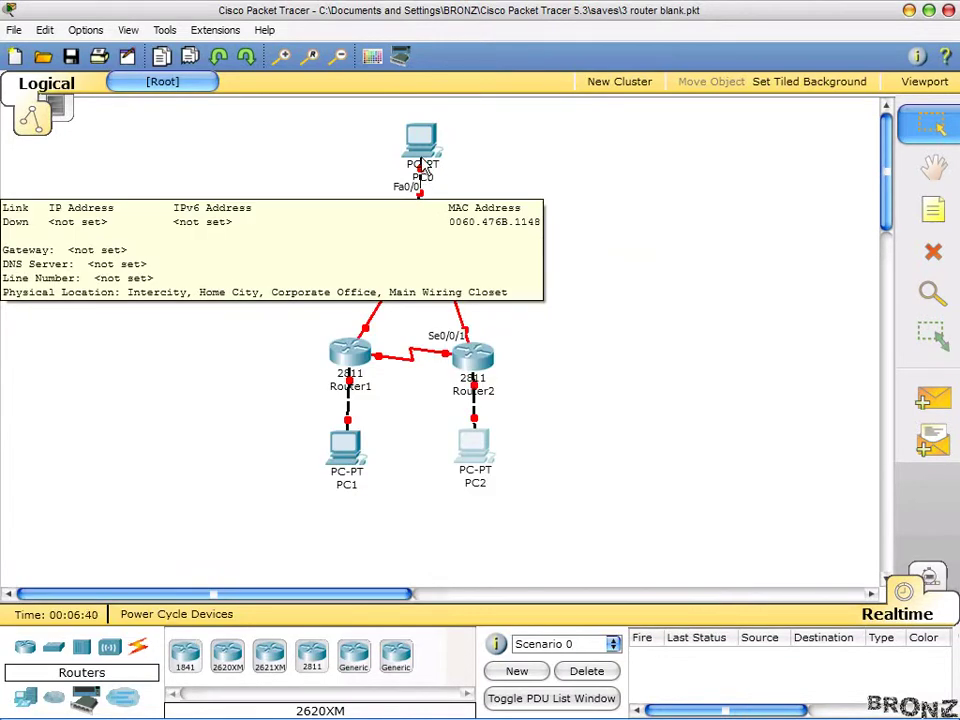
click(422, 150)
click(307, 196)
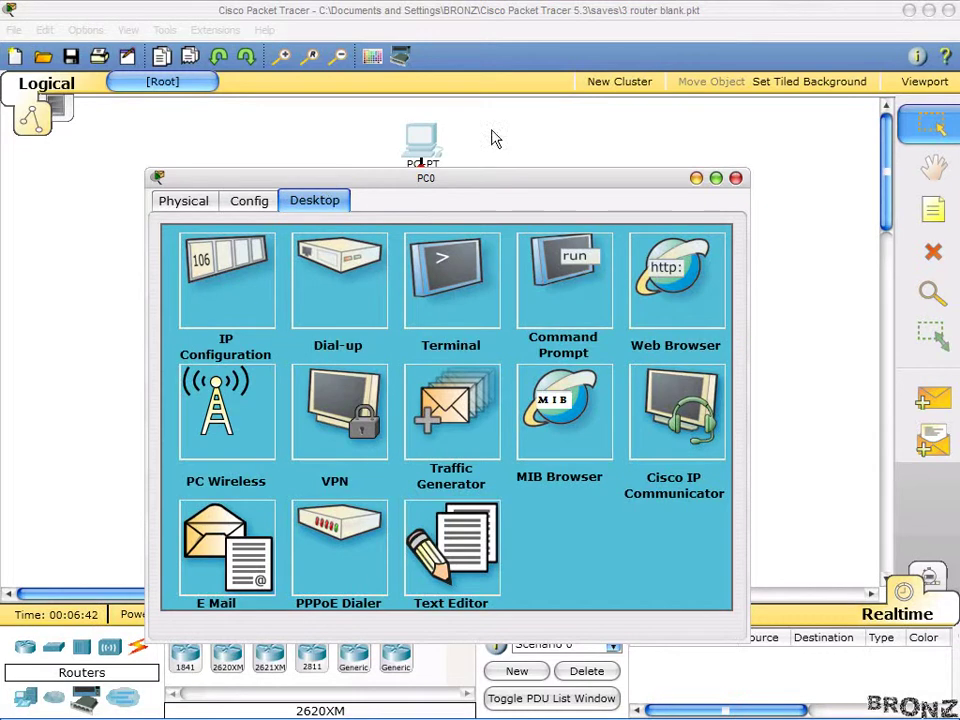
click(236, 298)
click(386, 373)
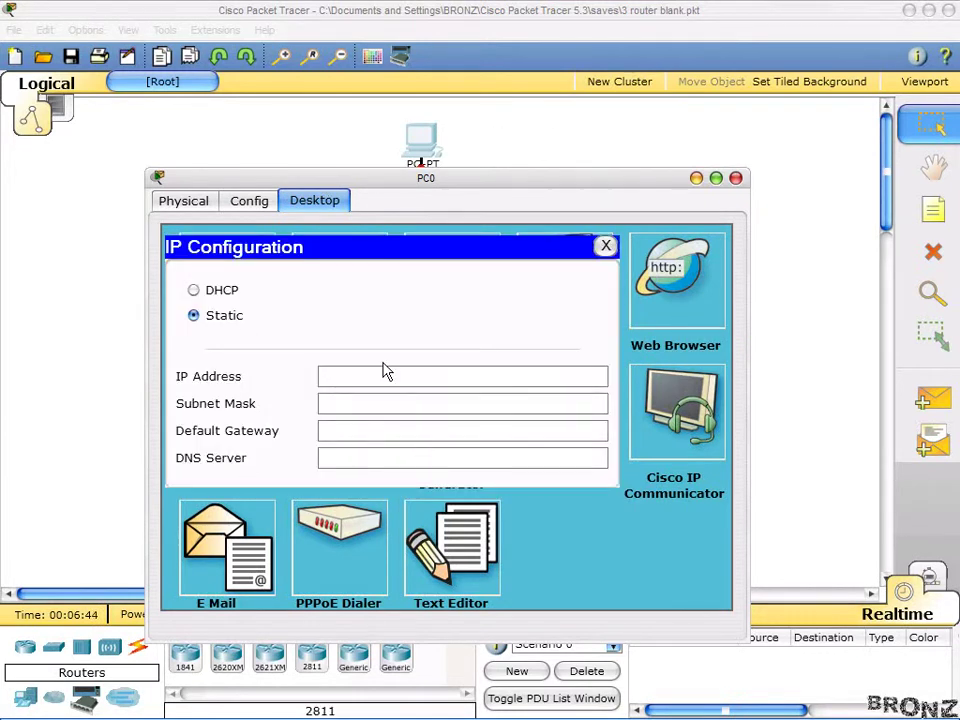
text(2000.)
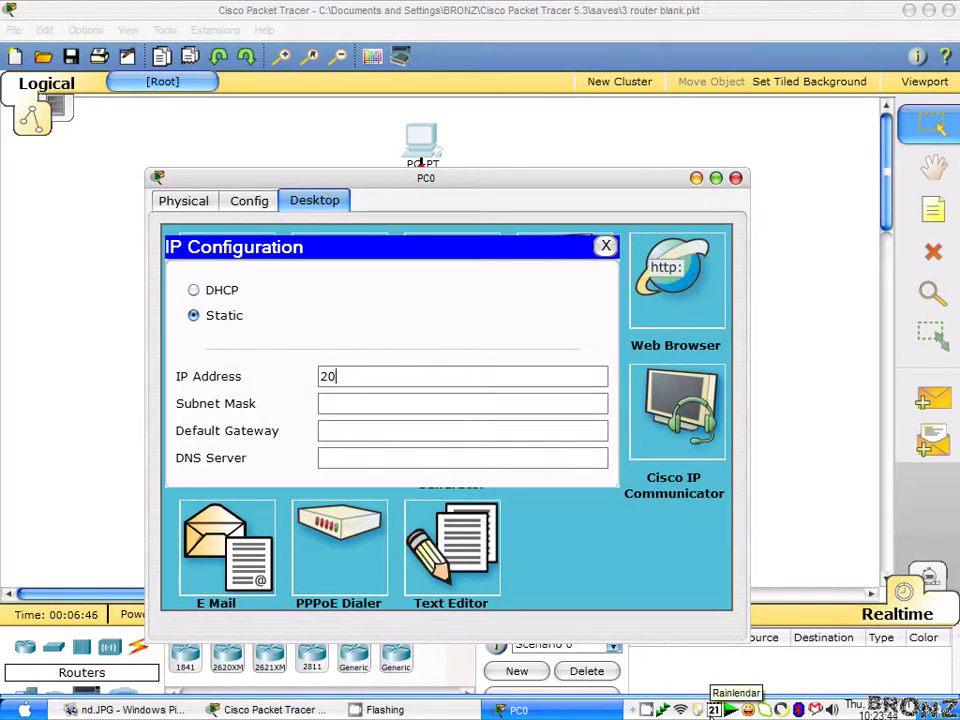
key(BackSpace)
key(BackSpace)
text(.110)
key(BackSpace)
key(BackSpace)
text(00.10)
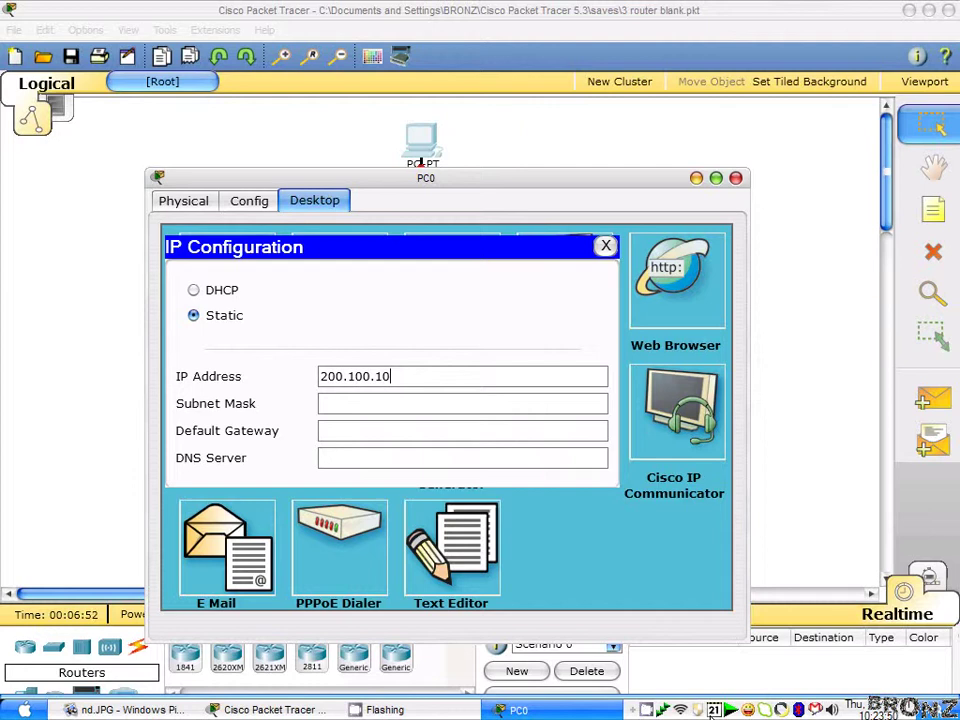
key(BackSpace)
key(BackSpace)
text(50.1)
- Keep mask 255.255.255.0, set gateway 200.100.50.100, and close PC0's windows
key(Tab)
key(Tab)
text(200)
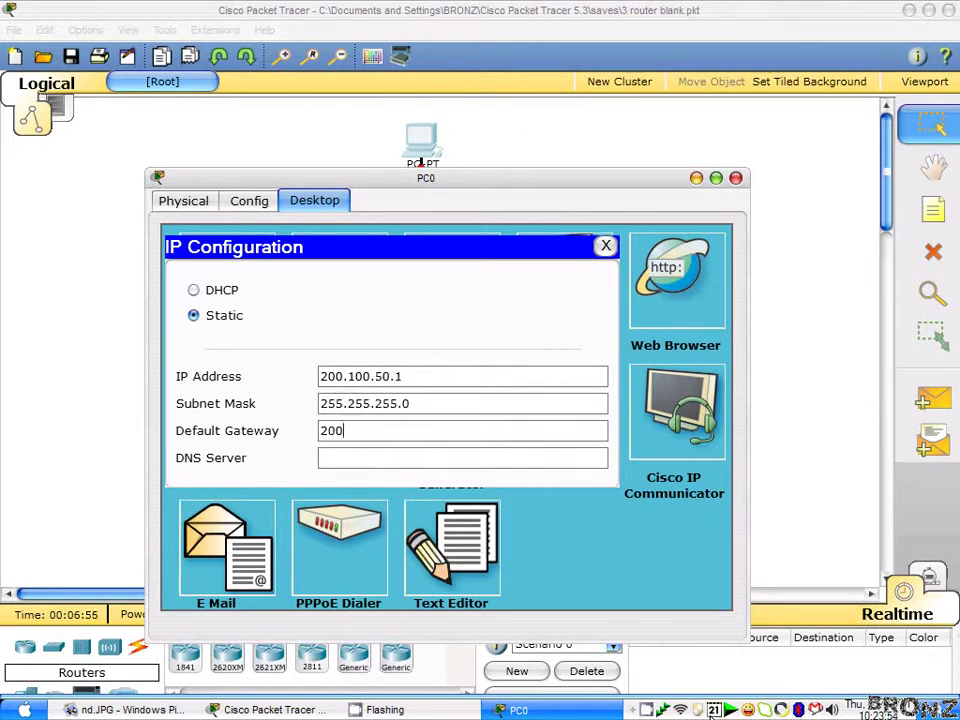
text(.100.50.1000)
key(BackSpace)
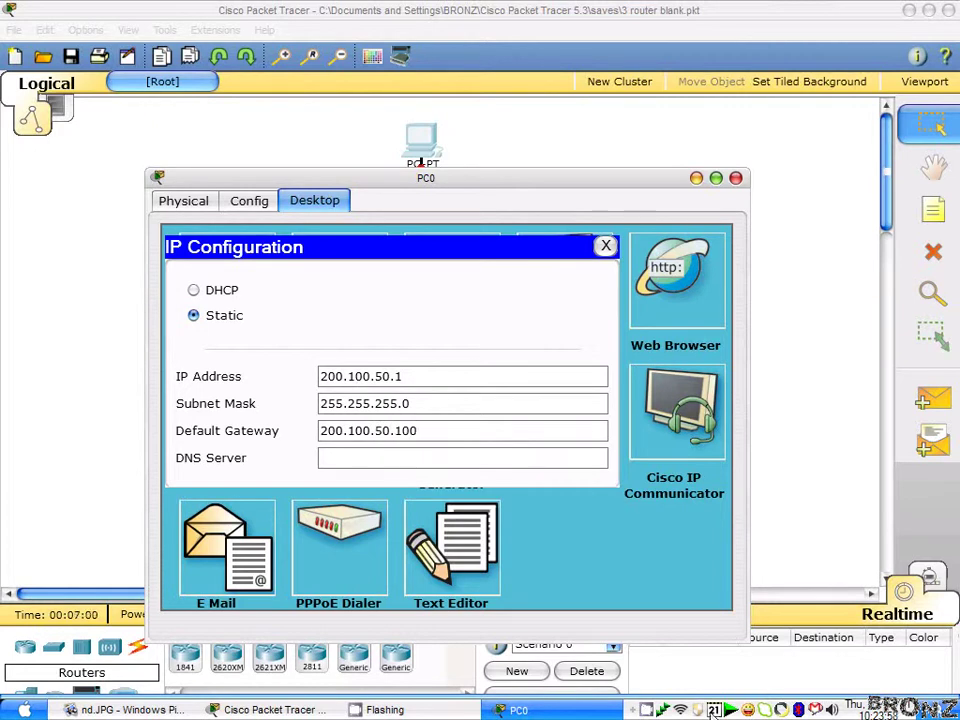
click(606, 247)
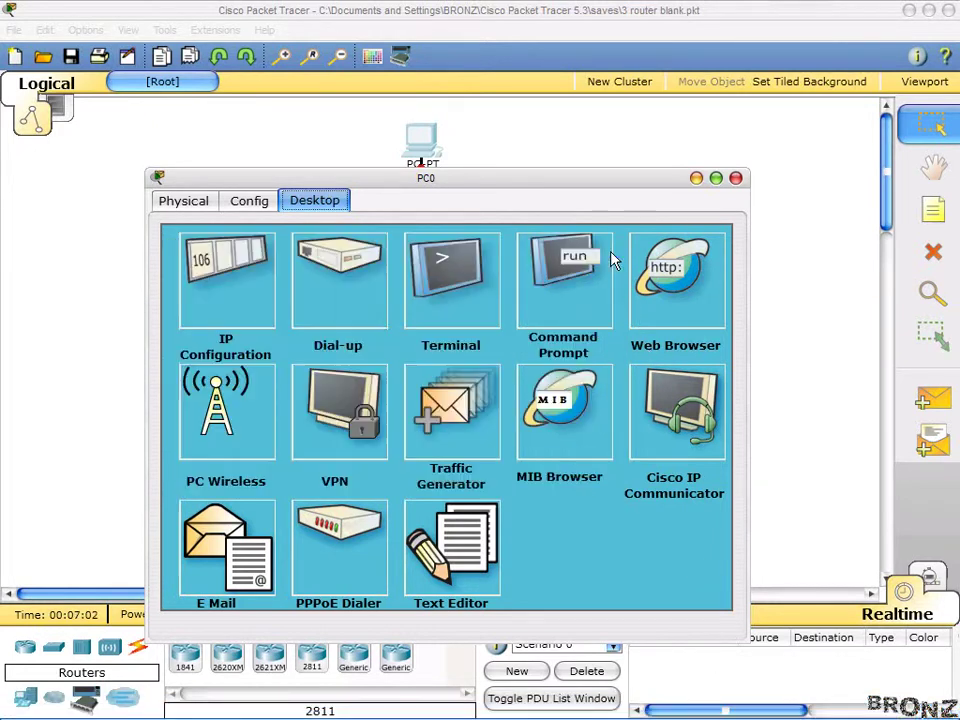
click(736, 178)
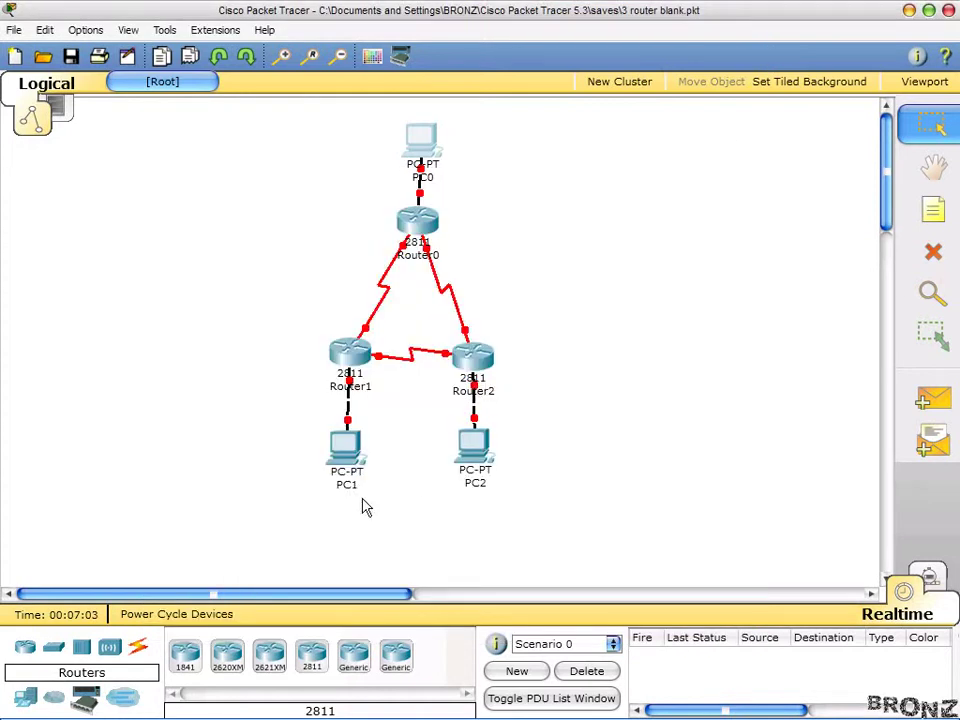
- Give PC1 IP 200.100.100.1, mask 255.255.255.0, gateway 200.100.100.100, then close its windows
click(345, 450)
click(192, 61)
click(109, 156)
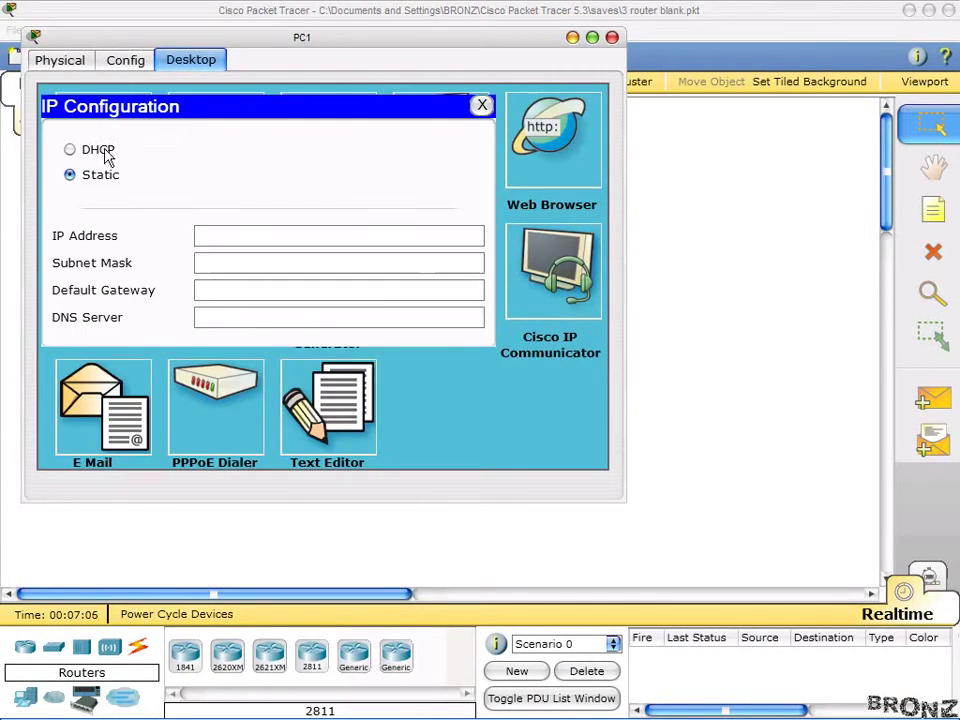
text(200.100.11)
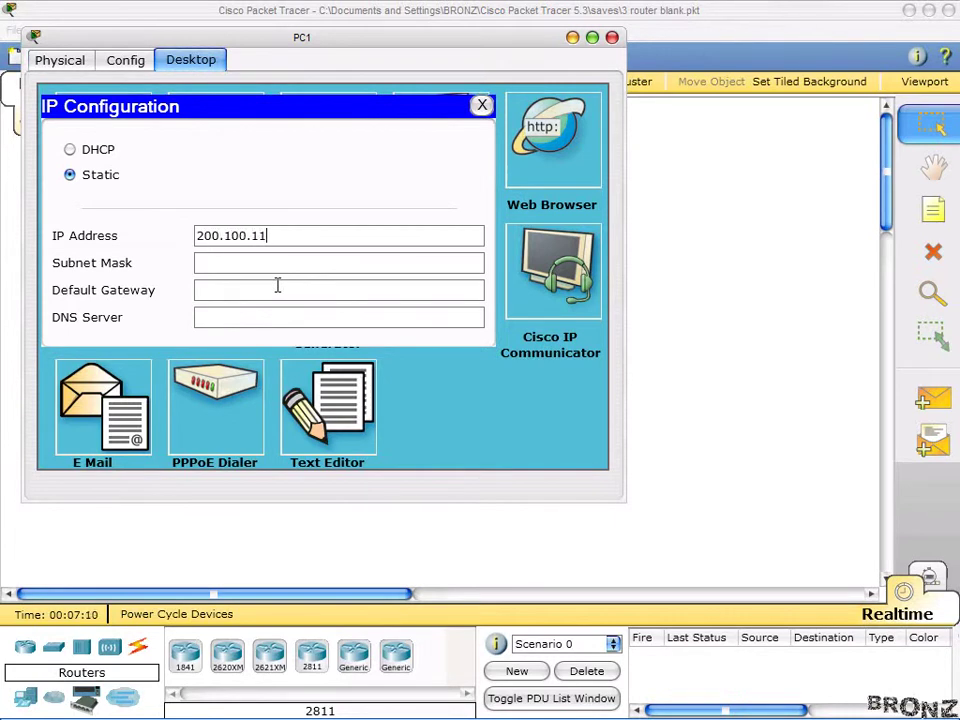
key(BackSpace)
text(00.1)
key(Tab)
key(Tab)
text(200.100.1)
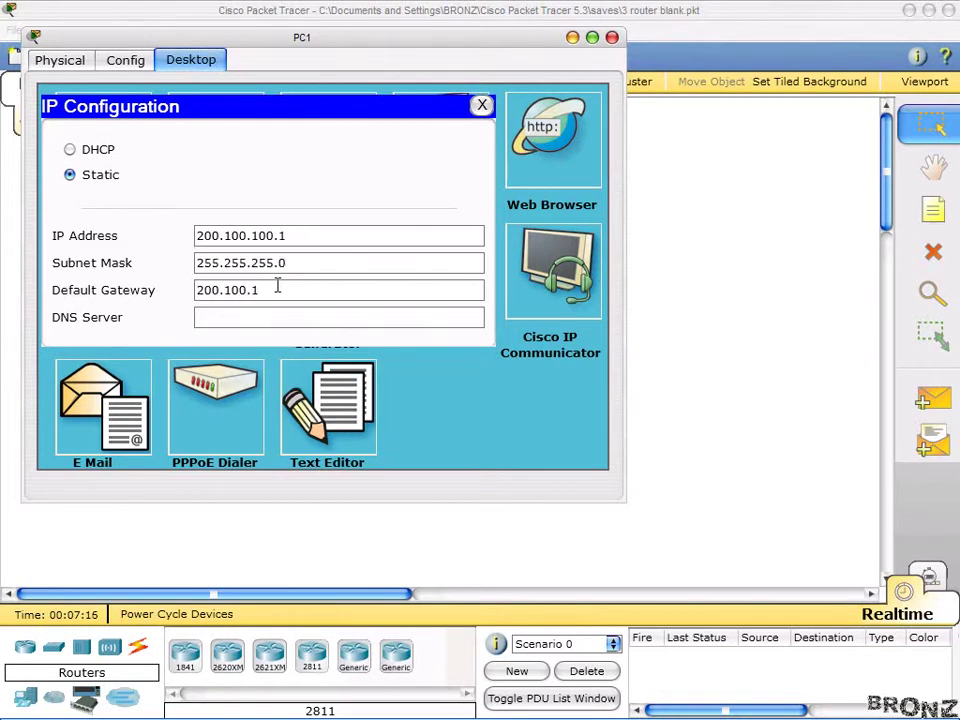
text(00.100)
click(482, 106)
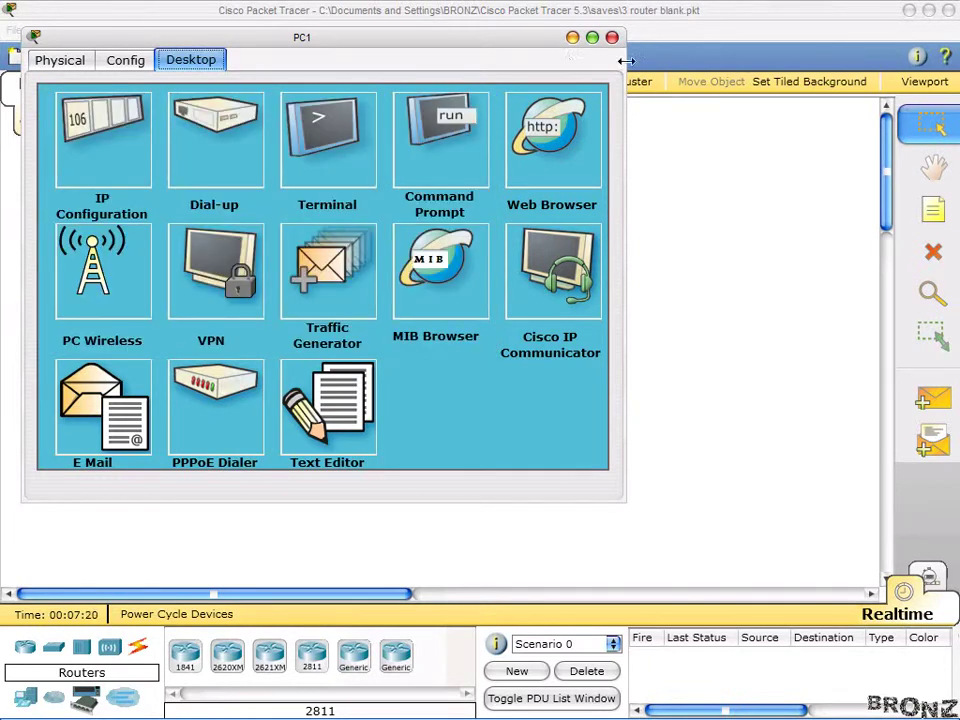
click(612, 38)
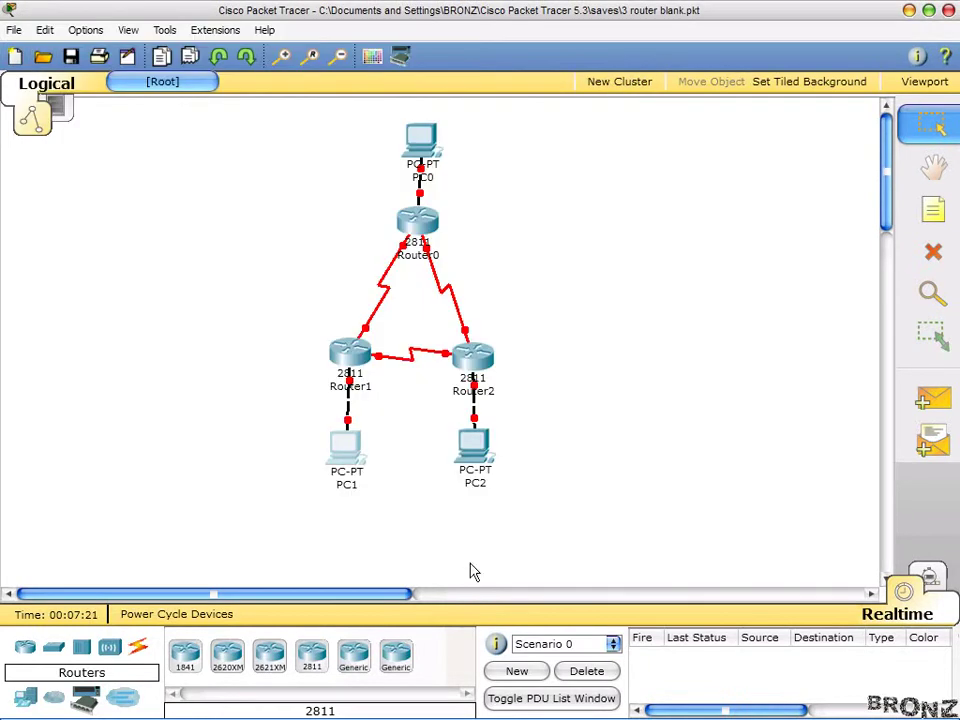
- Give PC2 IP 200.100.150.1, mask 255.255.255.0, gateway 200.100.150.100, then close its windows
click(476, 463)
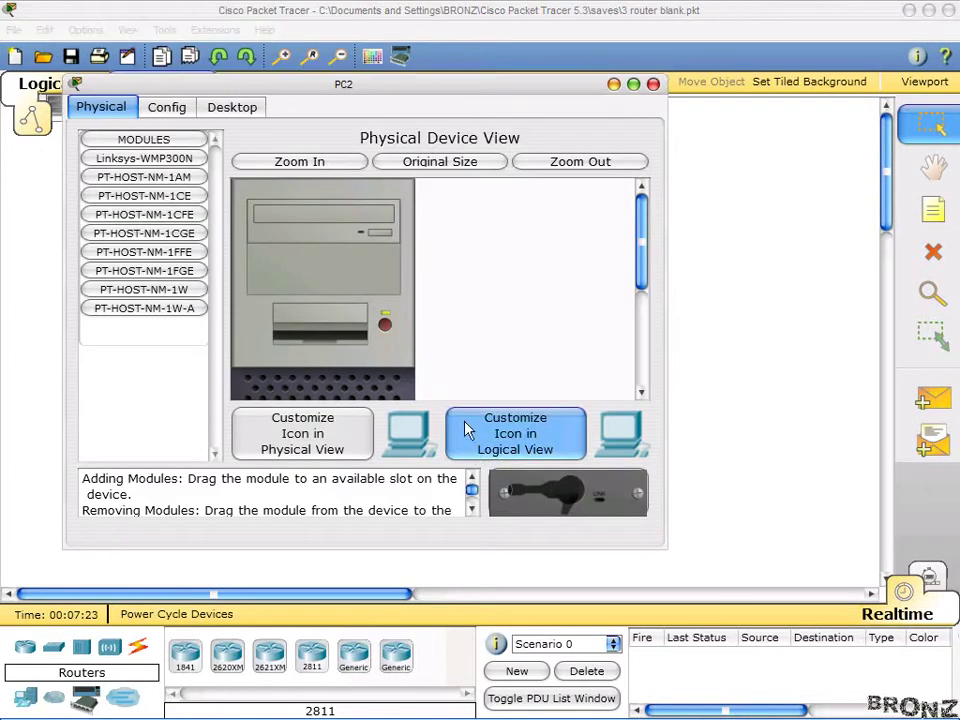
click(231, 106)
click(167, 180)
click(283, 307)
click(281, 276)
text(2)
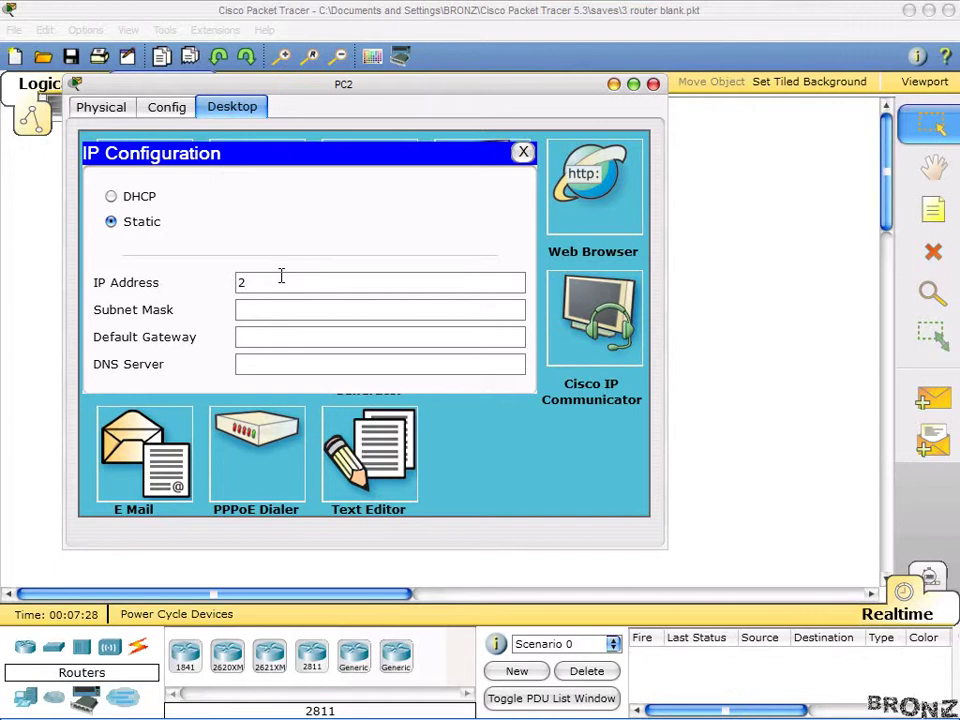
text(00.100.150.1)
key(Tab)
key(Tab)
text(200.100.)
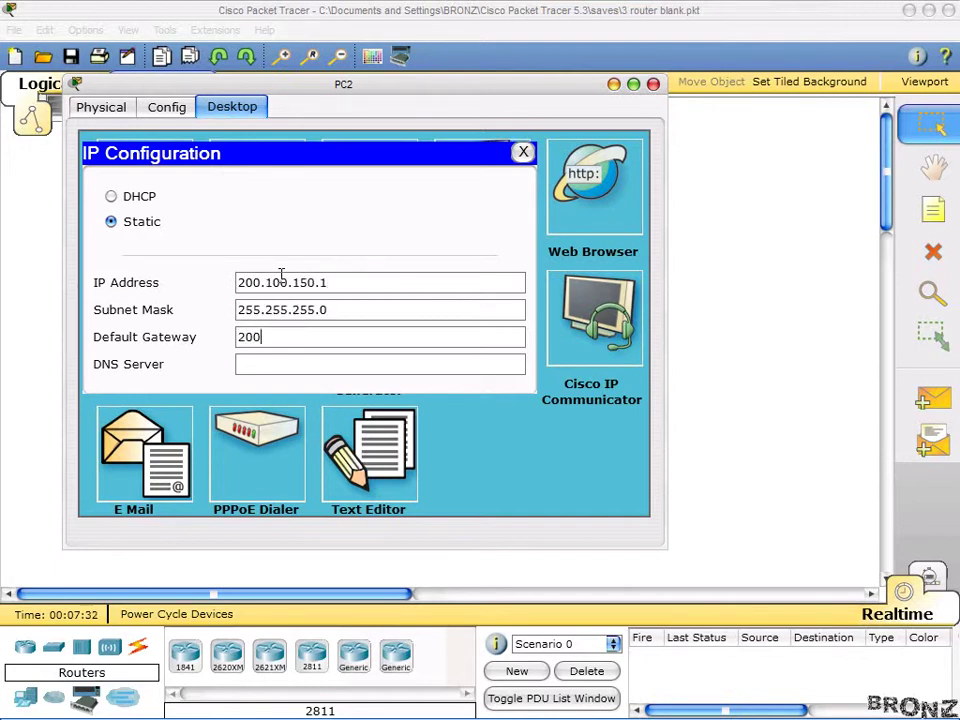
text(150.100)
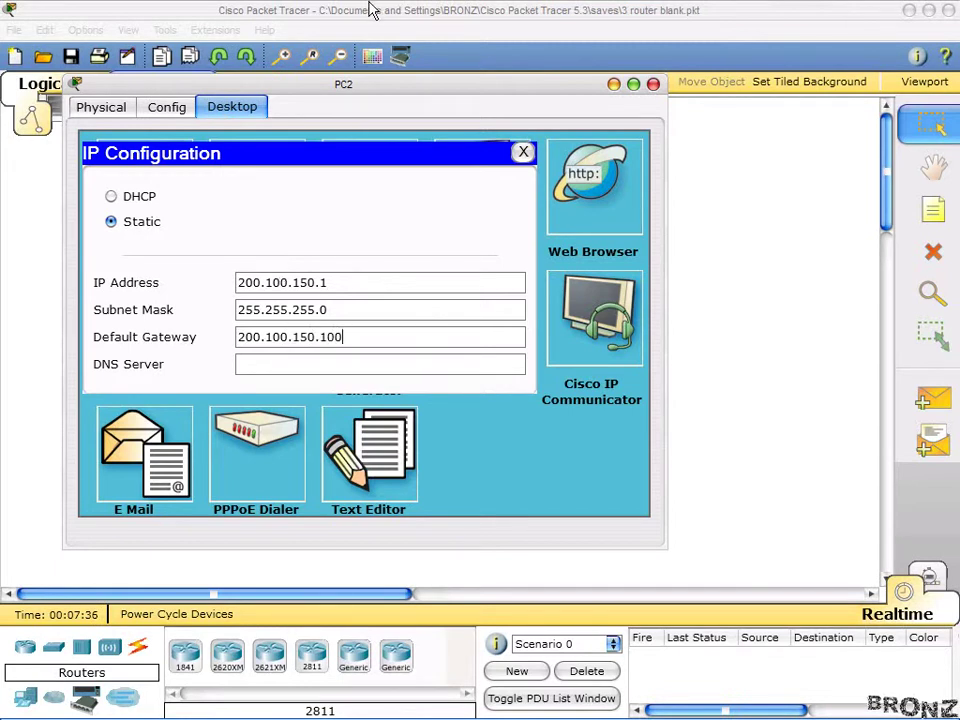
click(521, 152)
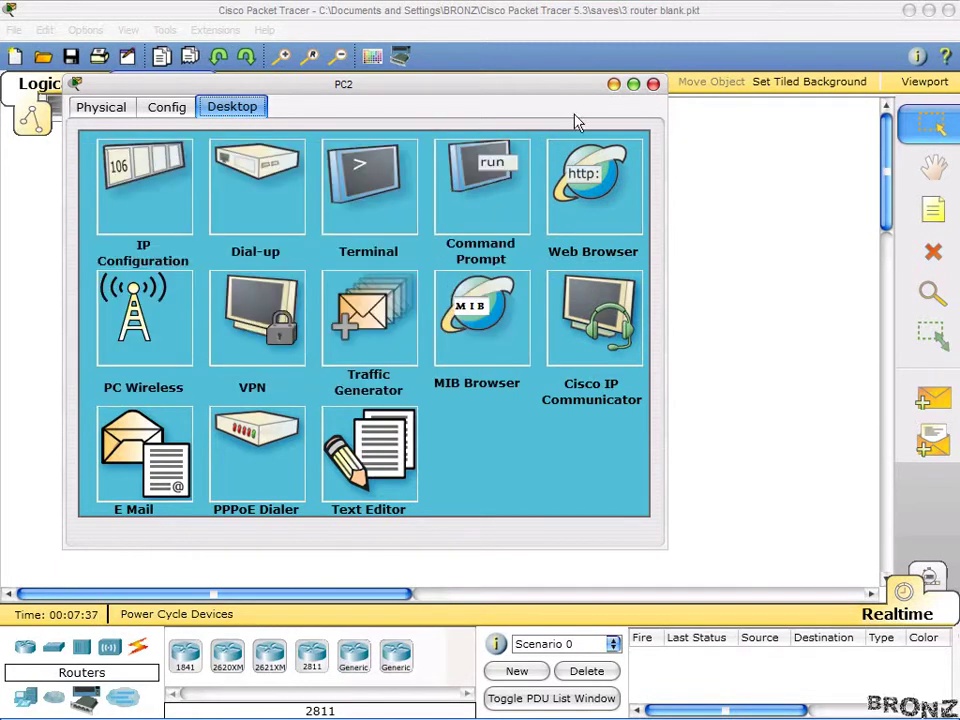
click(653, 84)
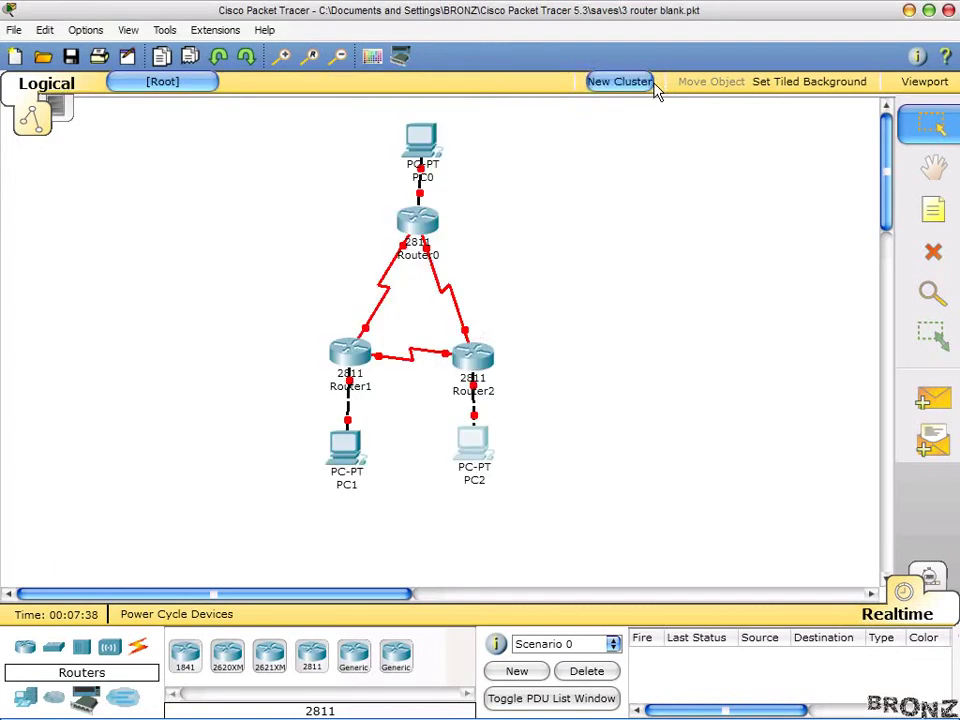
- Open Router0's CLI full-screen and enter privileged mode with en
click(422, 222)
click(258, 153)
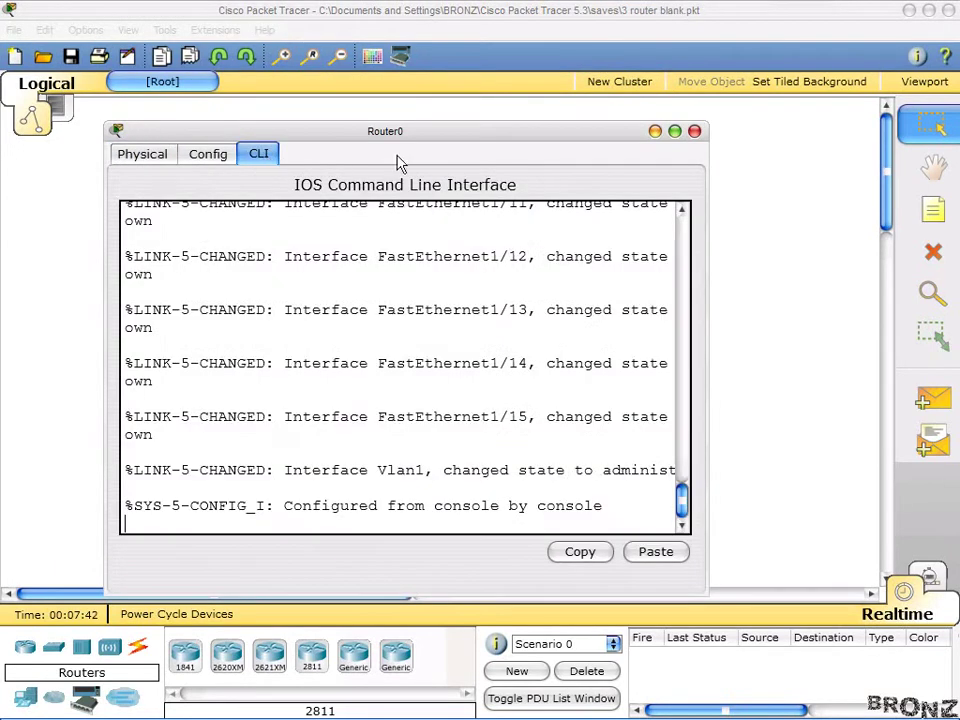
click(675, 132)
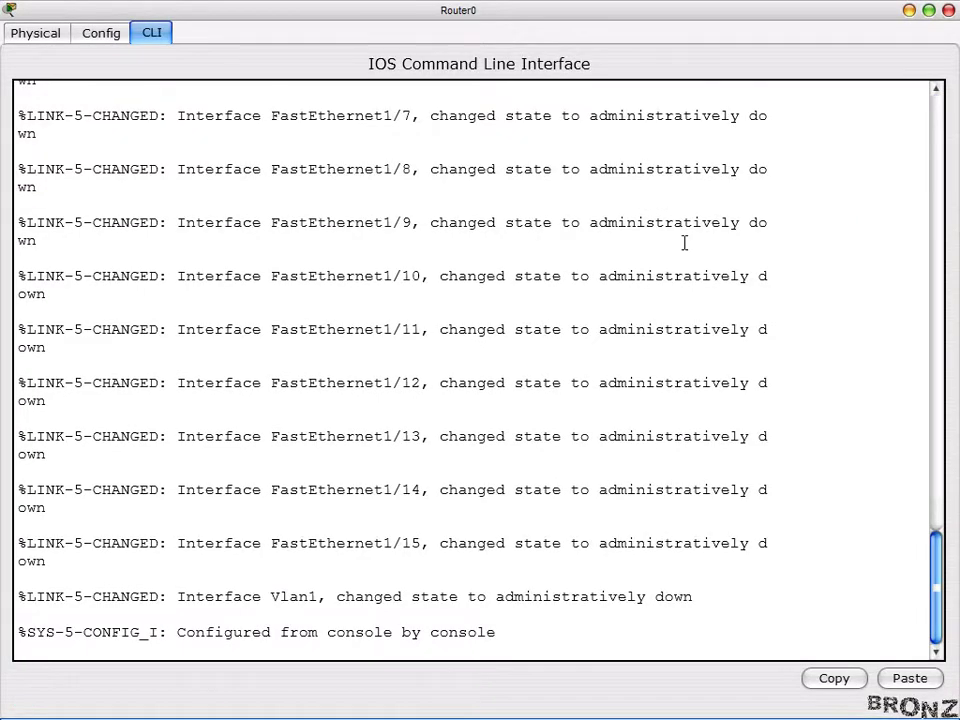
key(Return)
key(Return)
key(Return)
key(Return)
key(Return)
key(Return)
key(Return)
key(Return)
key(Return)
key(Return)
key(Return)
key(Return)
key(Return)
key(Return)
key(Return)
key(Return)
key(Return)
key(Return)
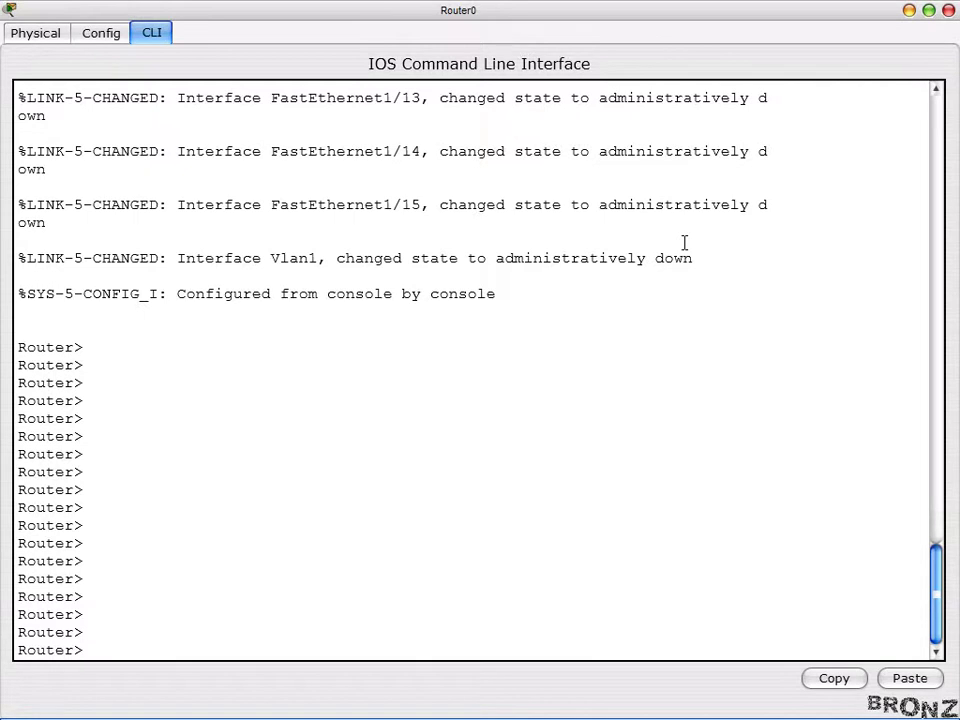
text(en)
key(Return)
- Enter global configuration and rename the router to A
text(cong)
key(BackSpace)
text(ftn)
key(BackSpace)
key(BackSpace)
text(t)
key(Return)
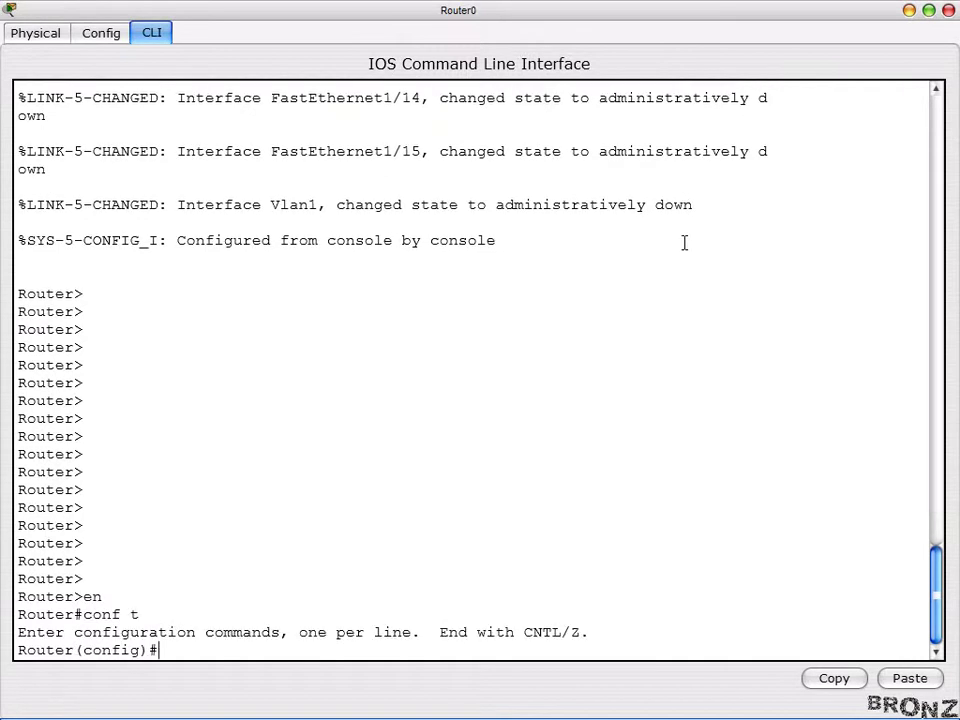
text(hoi)
key(BackSpace)
text(A)
key(Return)
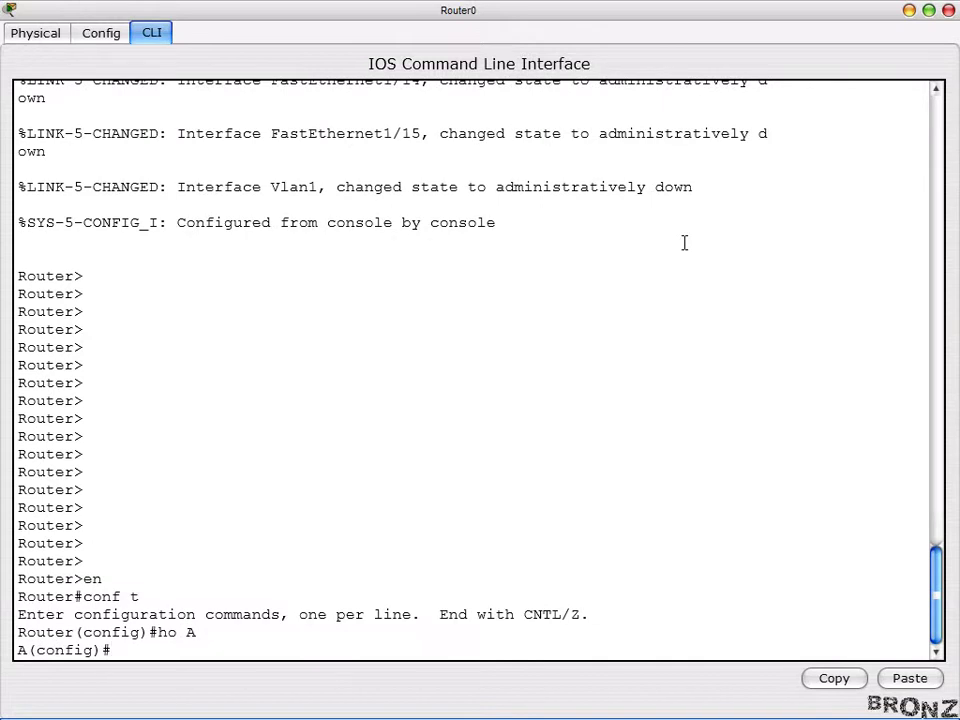
- Check FastEthernet0/0, then address it 200.100.50.100 255.255.255.0 and bring it up
text(do sh int fa 0/0/)
key(Return)
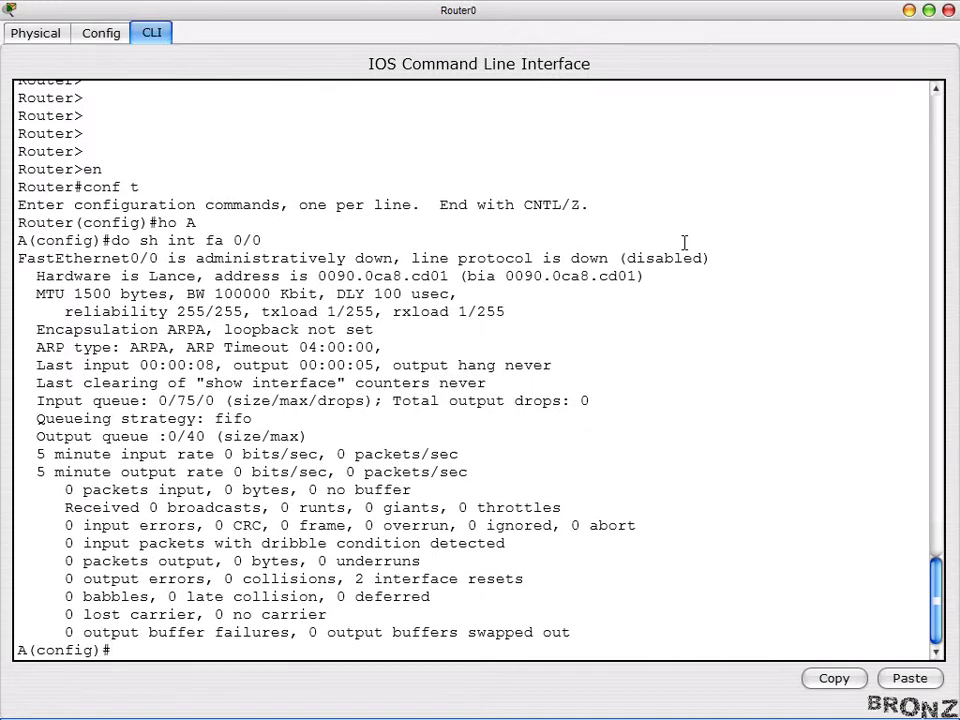
text(int fa 0/0)
key(Return)
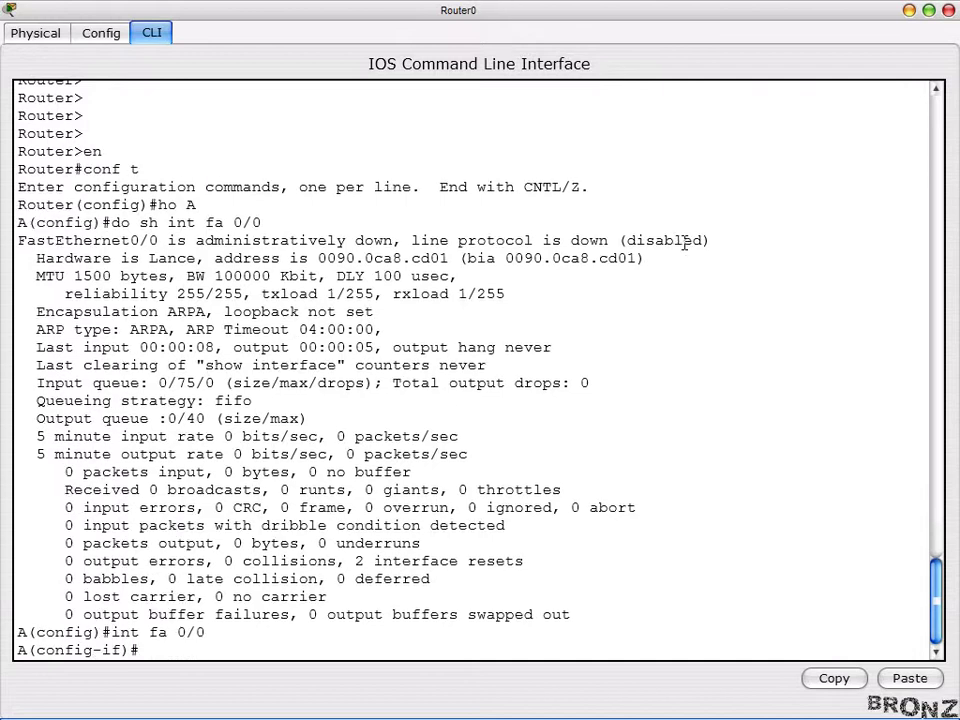
text(ip ad 200.100.)
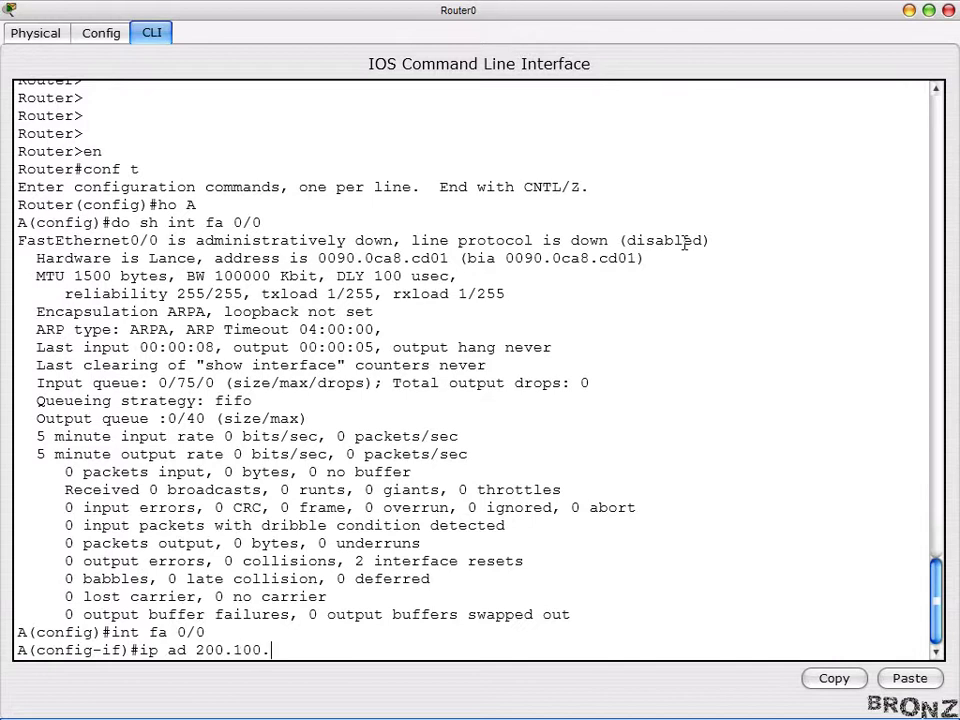
text(50.100 255.25)
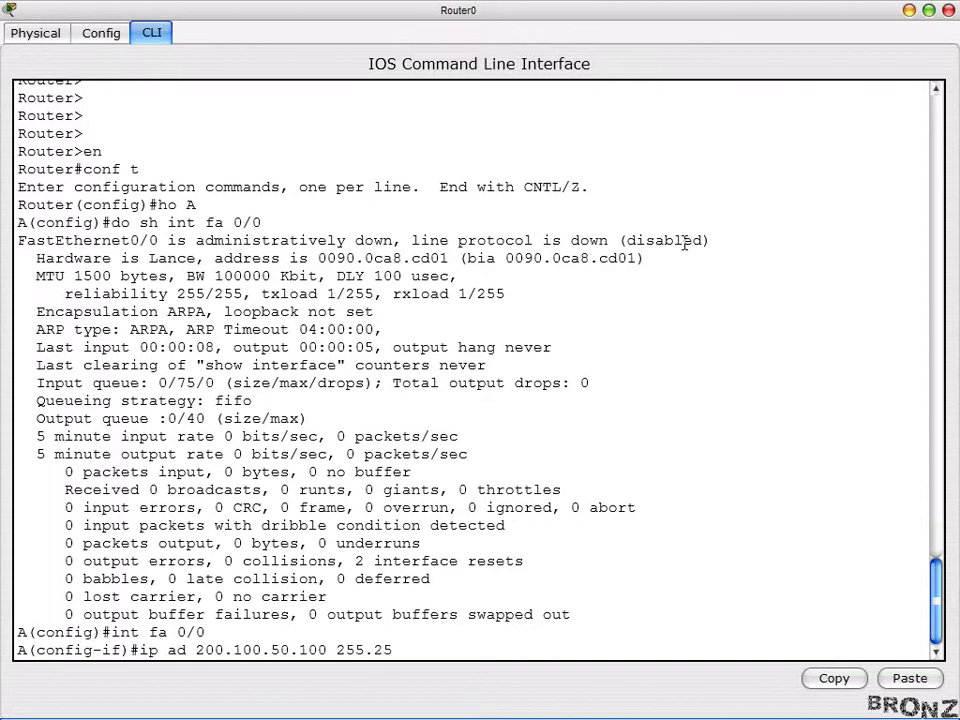
text(5.255.0)
key(Return)
text(no sh)
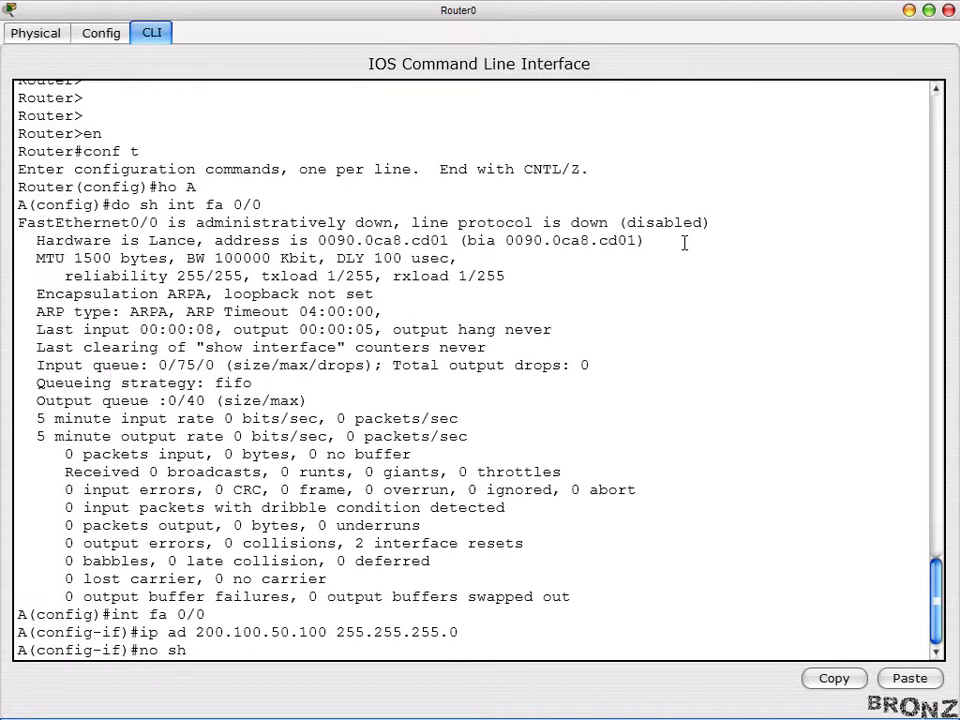
key(Return)
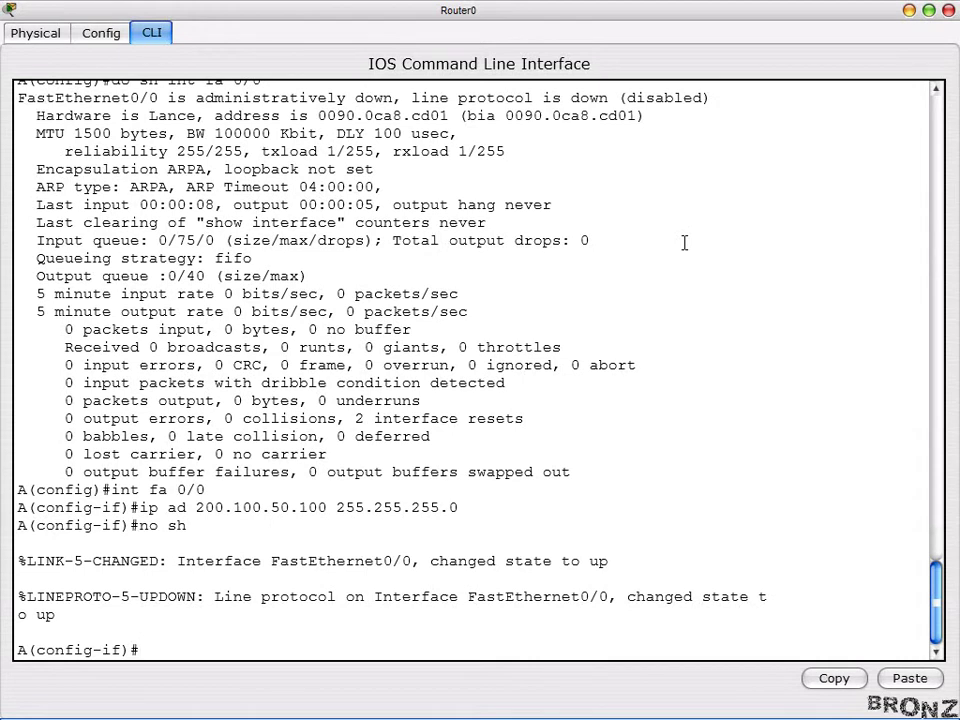
key(Return)
key(Return)
key(Return)
key(Return)
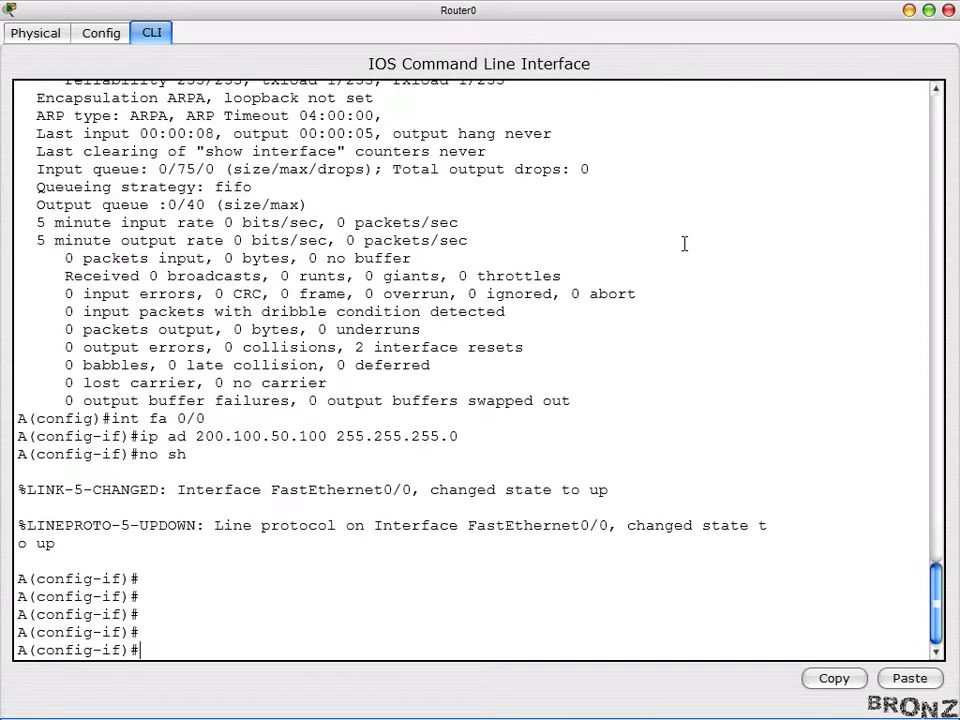
- Review the nd.JPG addressing diagram, then return to Router0's console
click(910, 11)
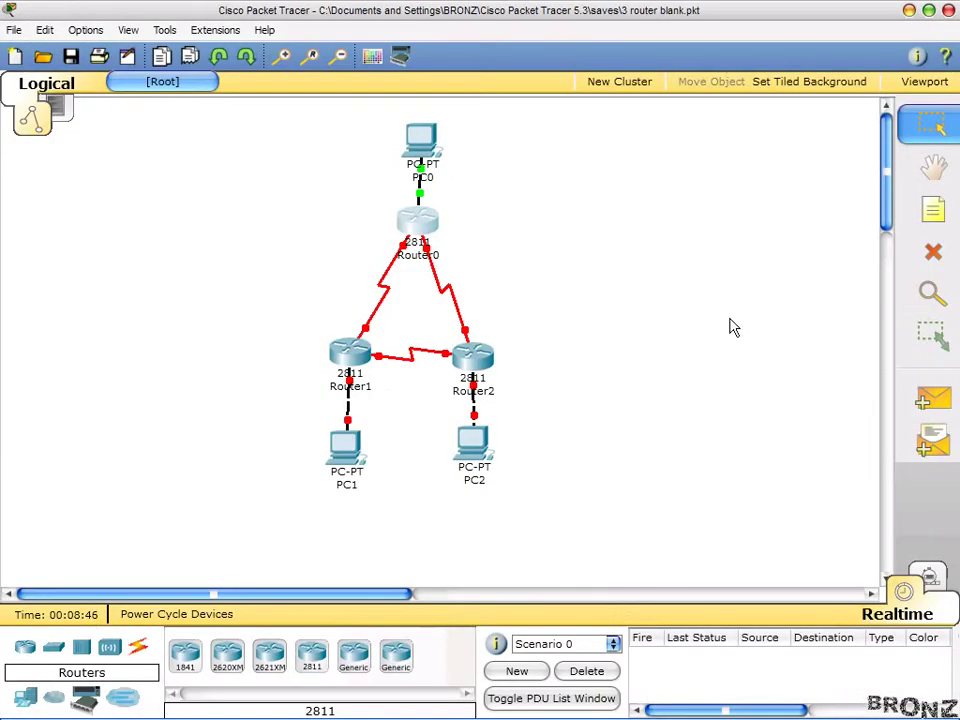
mouse_move(386, 282)
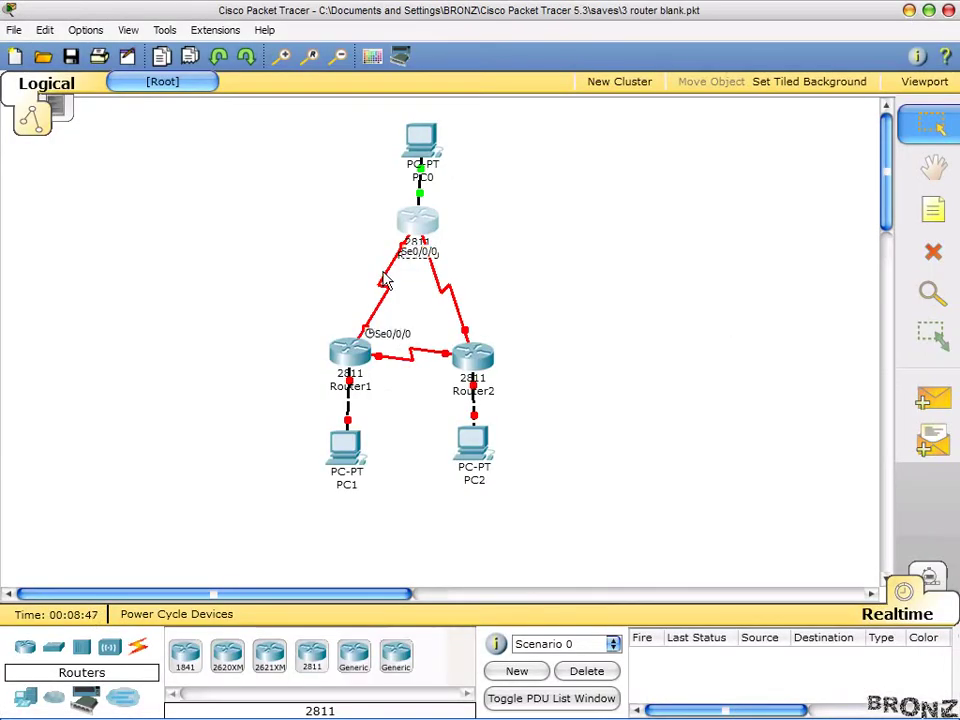
key(alt+Tab)
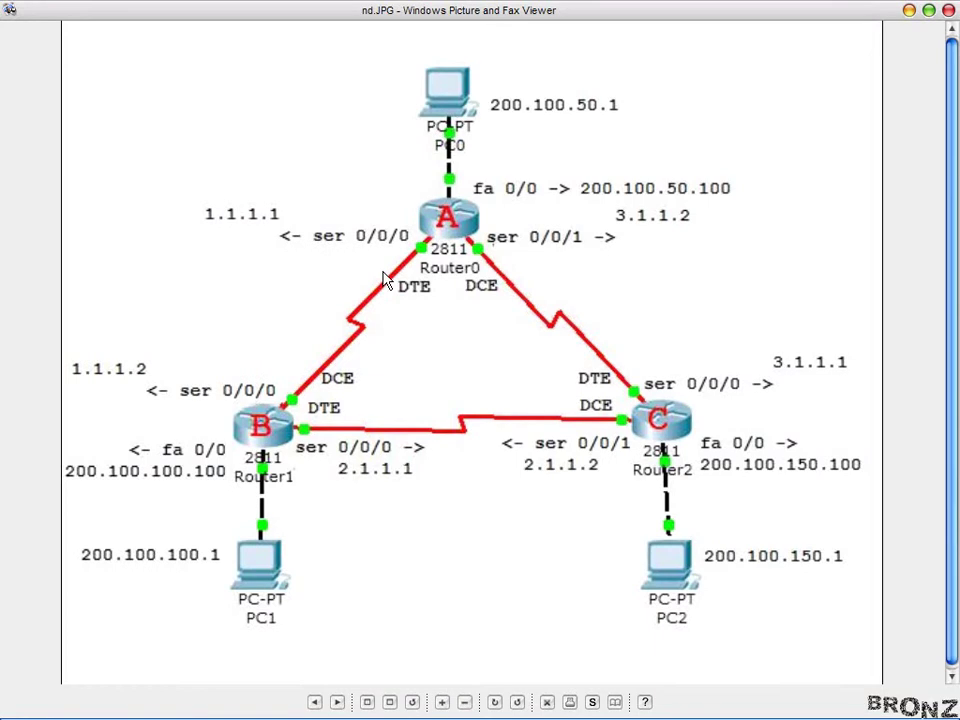
key(alt+Tab)
key(alt+Tab)
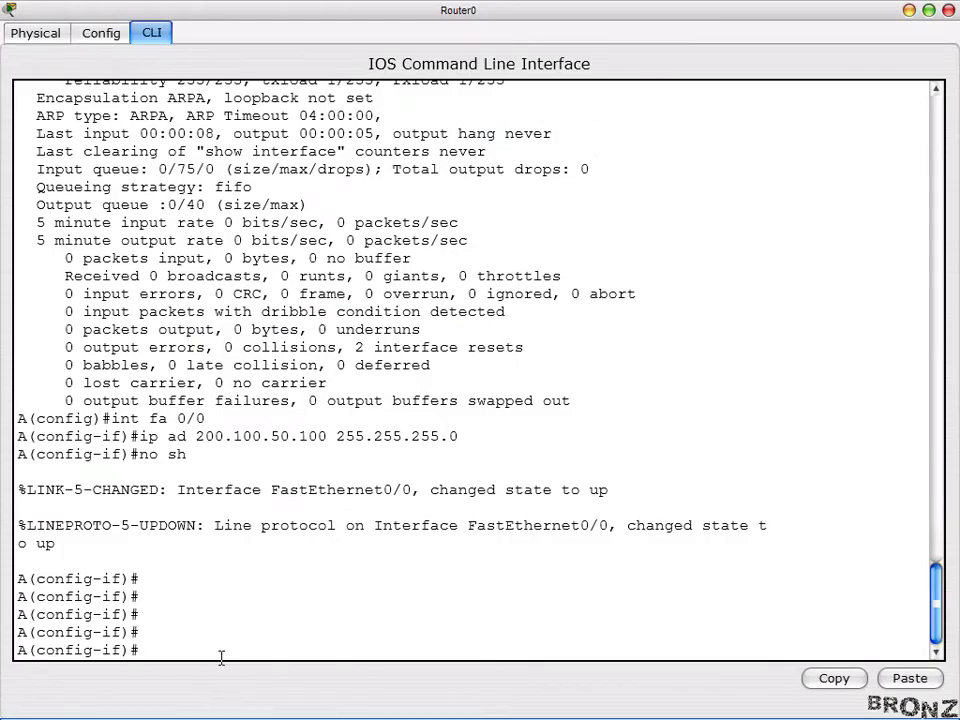
- Leave FastEthernet0/0 configuration and display Serial0/0/0's status
text(exit)
key(Return)
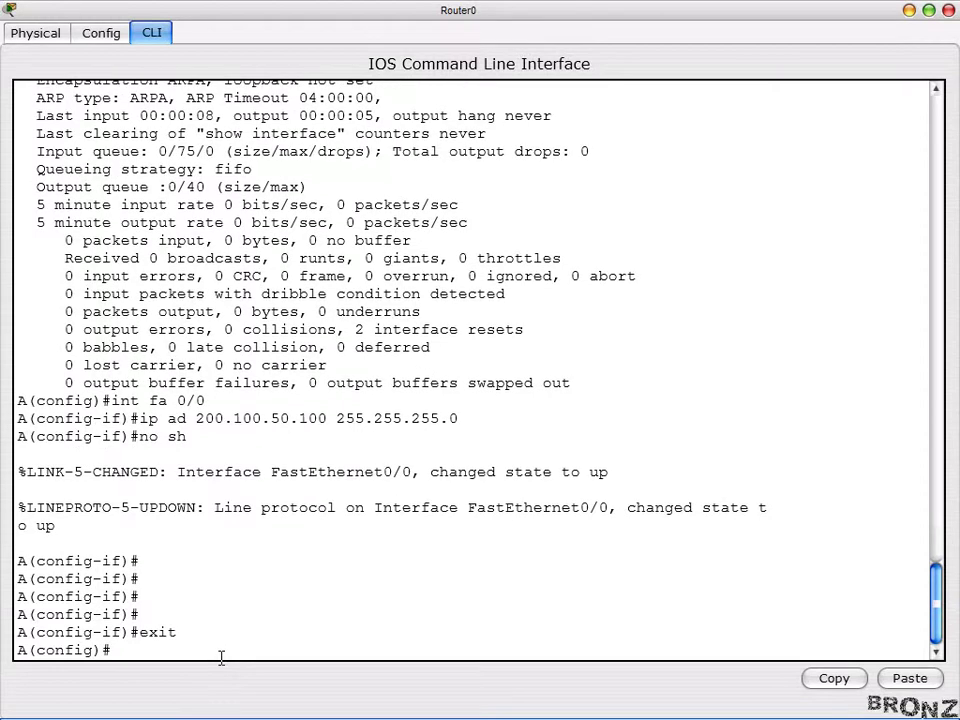
text(do sh int ser 0/0/0)
key(Return)
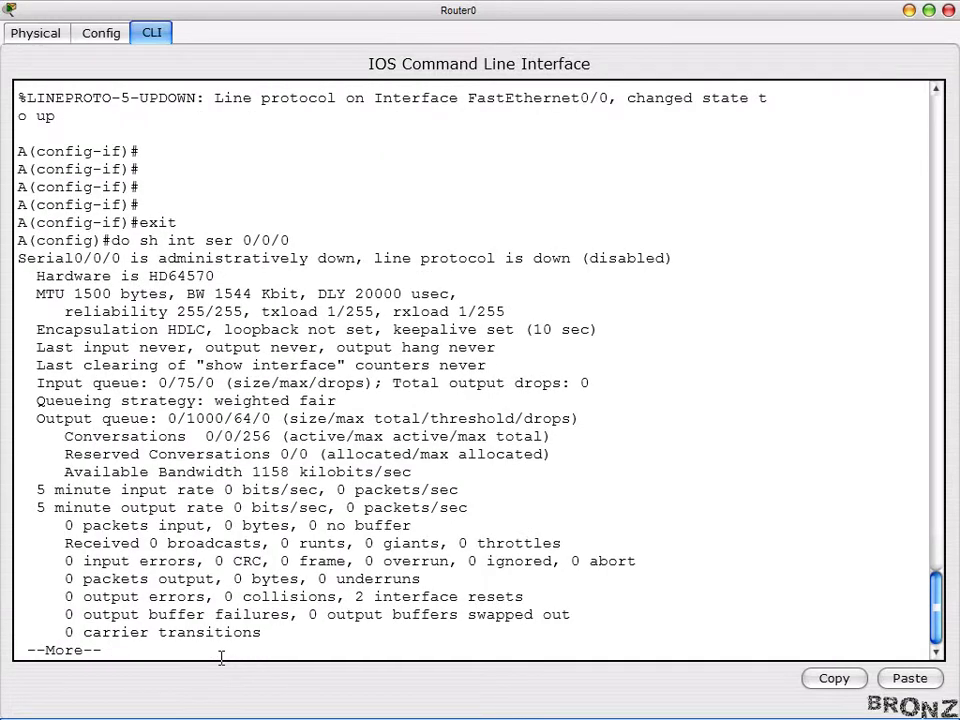
- Assign 1.1.1.1 255.0.0.0 to Serial0/0/0 and enable it with no shutdown
text(qi)
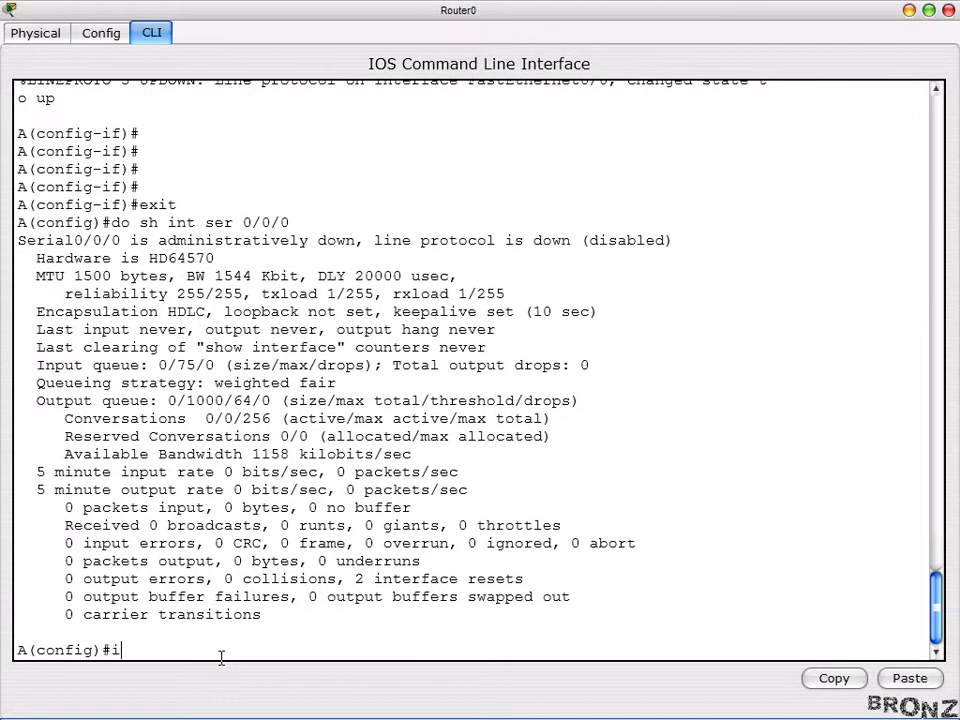
text(nt ser 0/0/0)
key(Return)
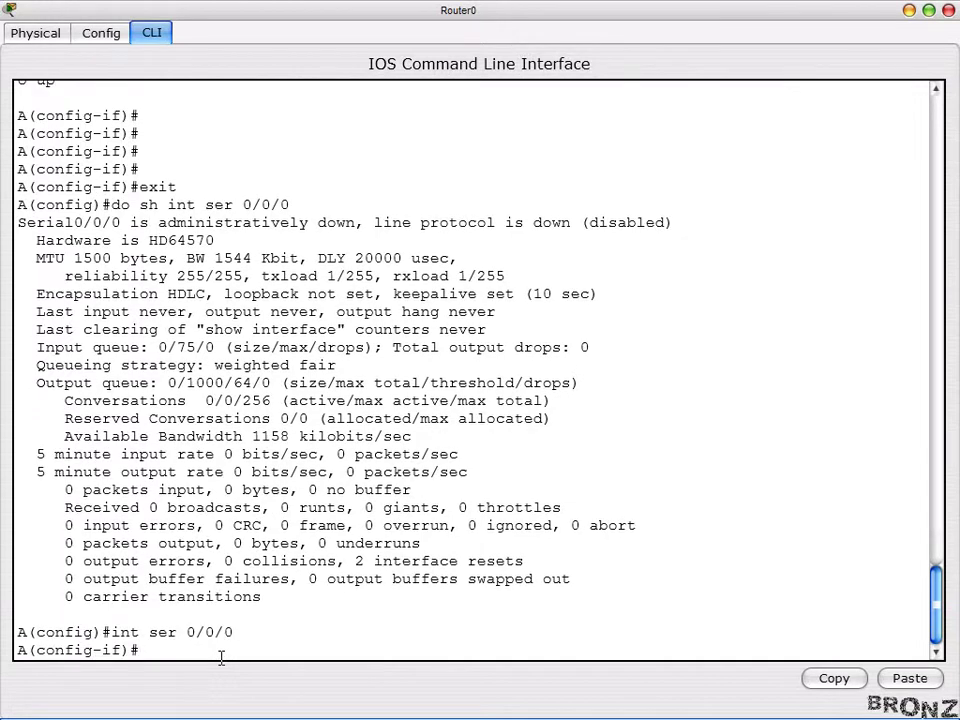
text(ip ad)
text(1.1.1.1 255.0.0.0)
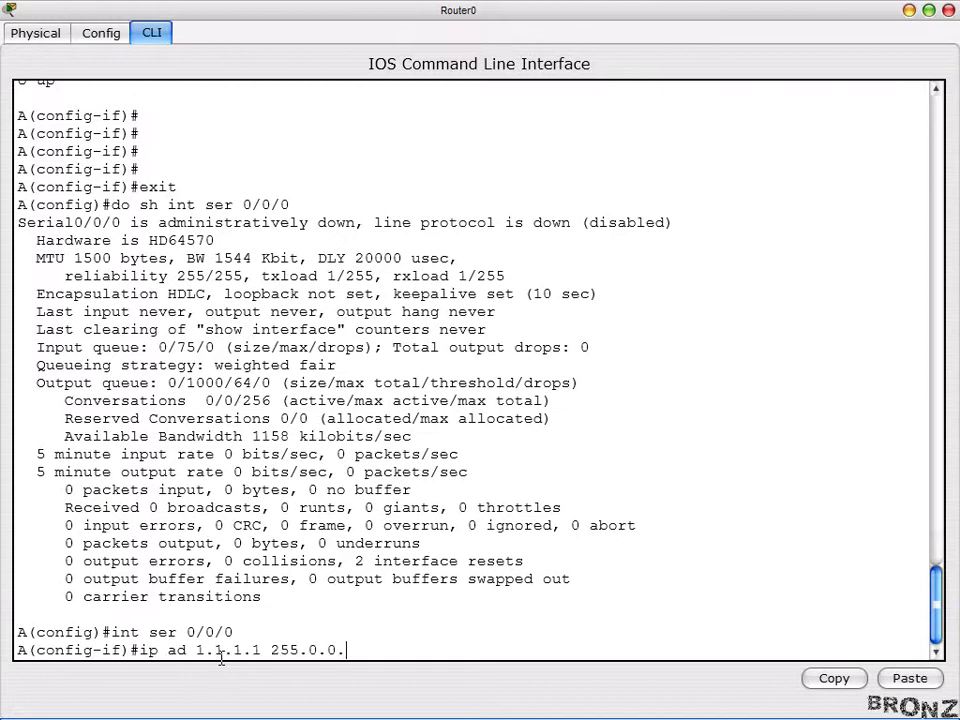
key(Return)
text(nons)
key(BackSpace)
key(BackSpace)
text(sh)
key(Return)
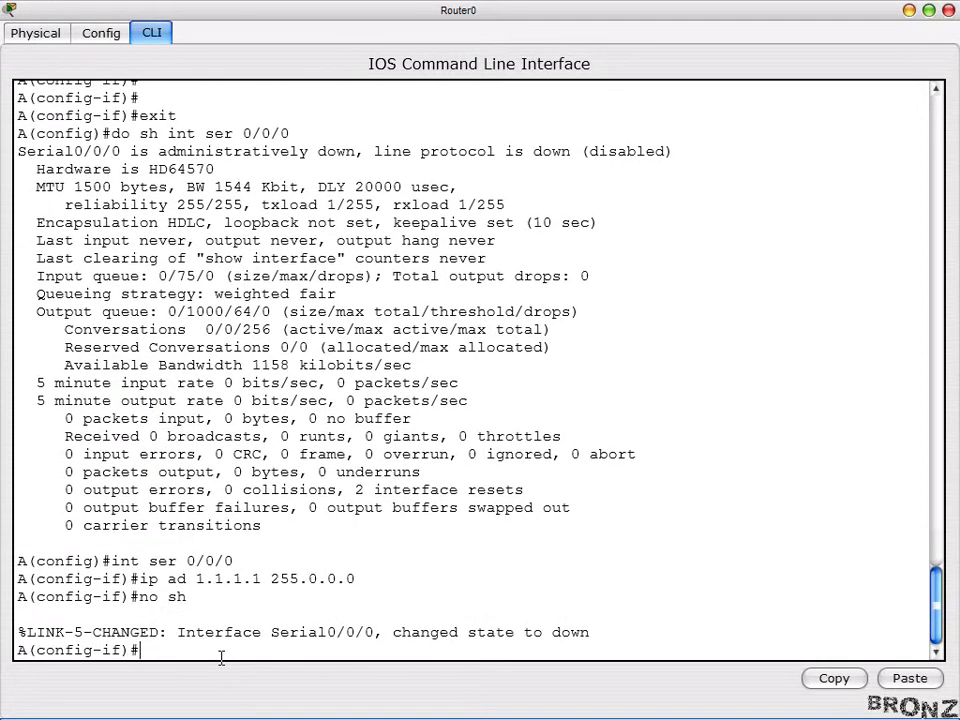
key(Return)
key(Return)
text(exit)
key(Return)
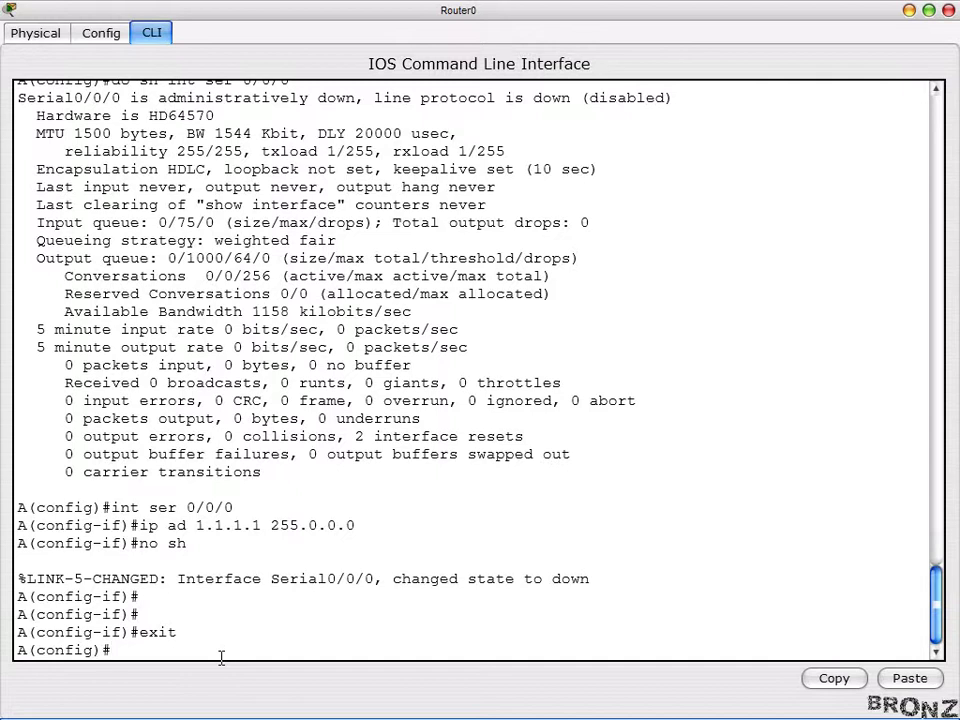
- Display Router A's Serial0/0/1 interface status
text(do0)
key(BackSpace)
key(BackSpace)
text(sh int ser 0/0/1)
key(Return)
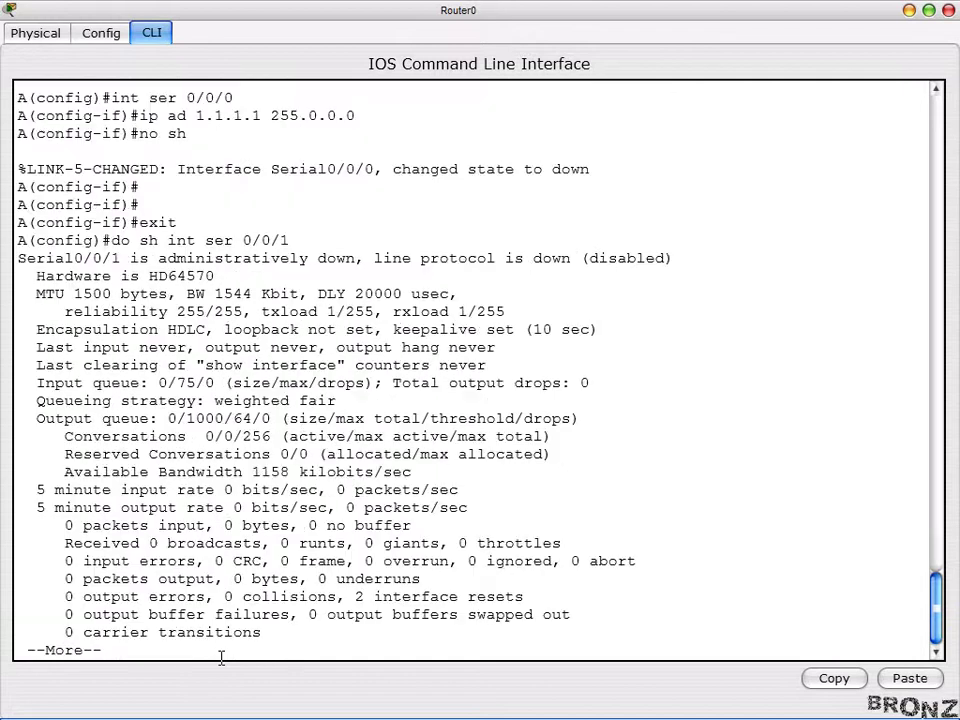
key(space)
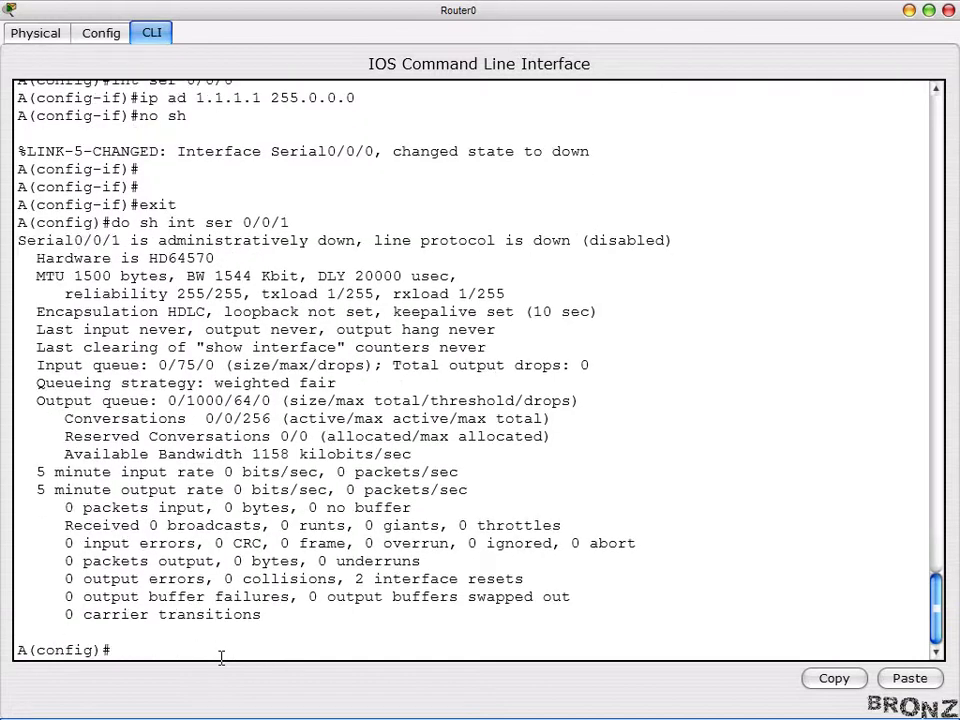
- Set Serial0/0/1's clock rate to 64000
text(int ser 0/0/1)
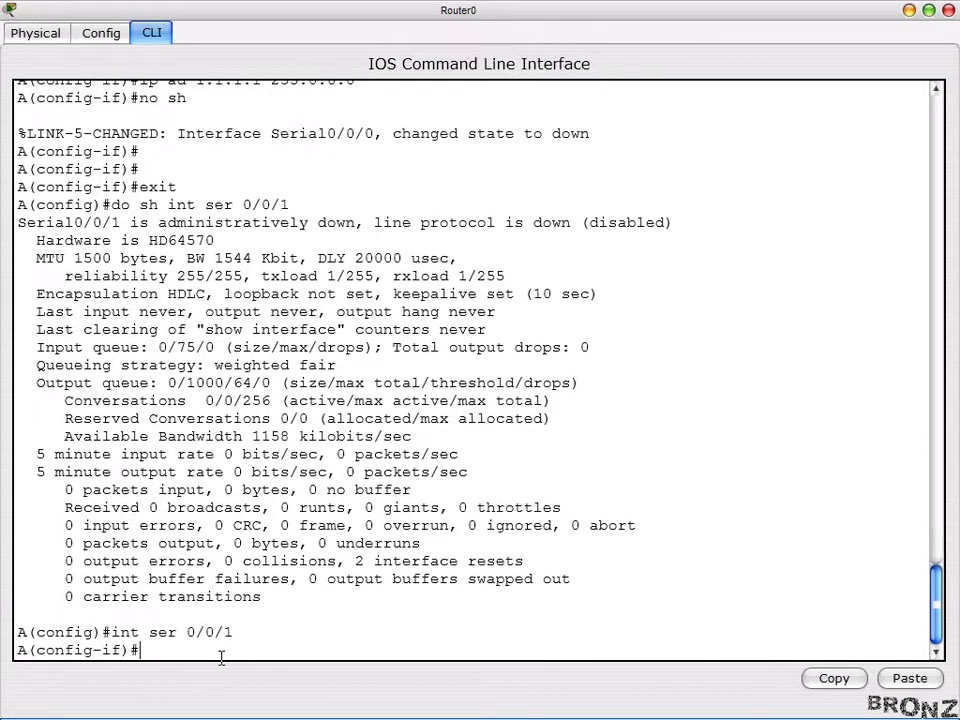
text(clock rate 64000)
key(Return)
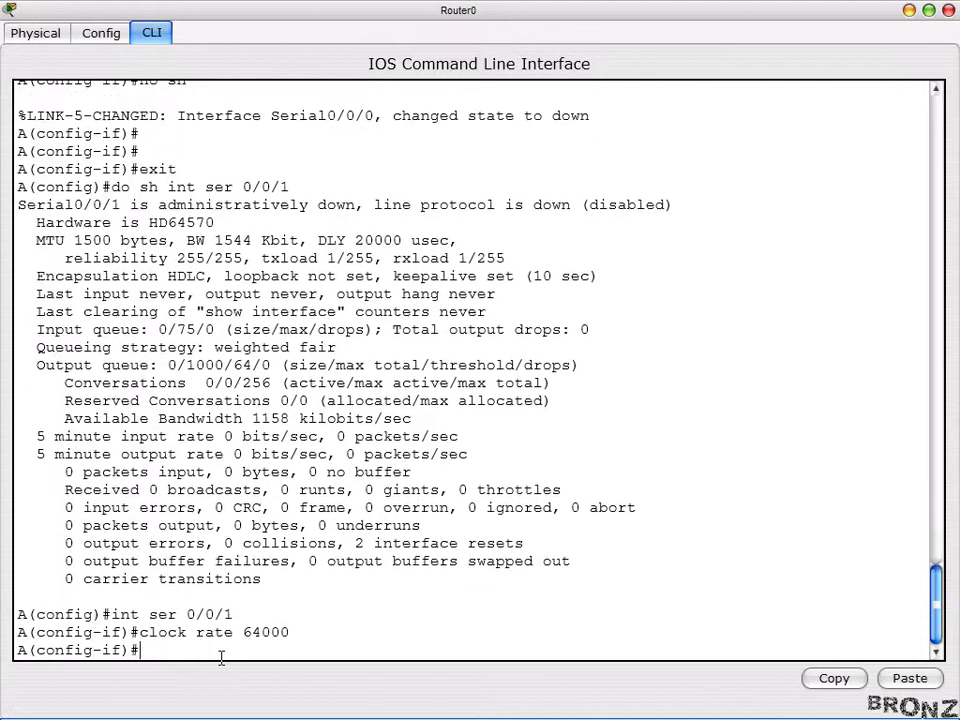
- Address Serial0/0/1 as 3.1.1.2 255.0.0.0, enable it, and exit with Ctrl+Z
text(ip ad 3.1.1.2 255.0.0.0)
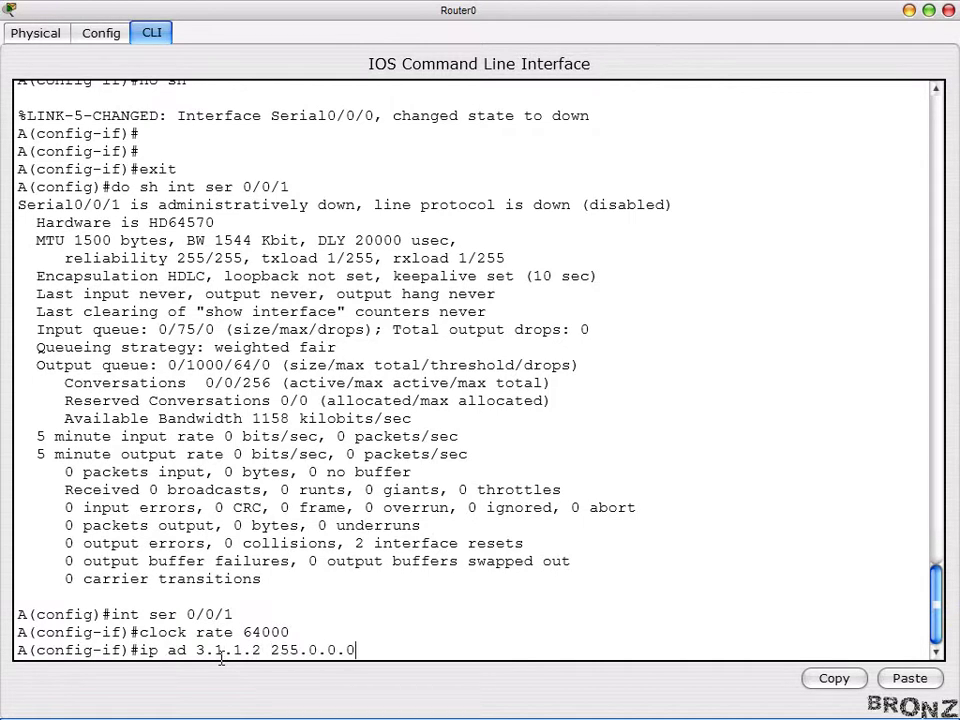
key(Return)
text(o sh)
key(Return)
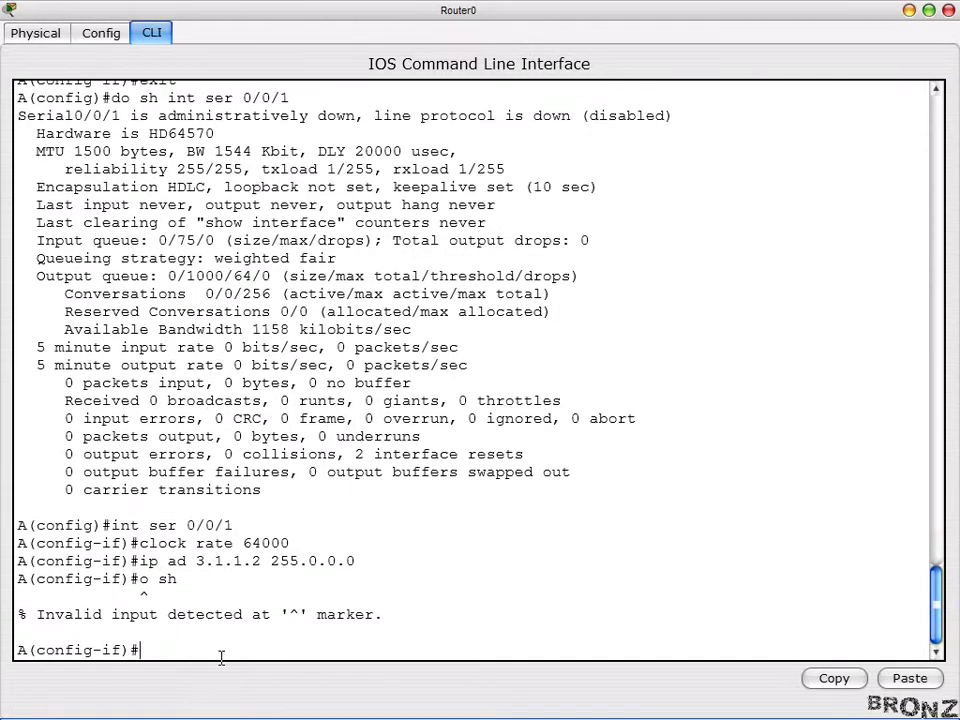
text(no sh)
key(Return)
text(exit)
key(BackSpace)
key(BackSpace)
key(BackSpace)
key(BackSpace)
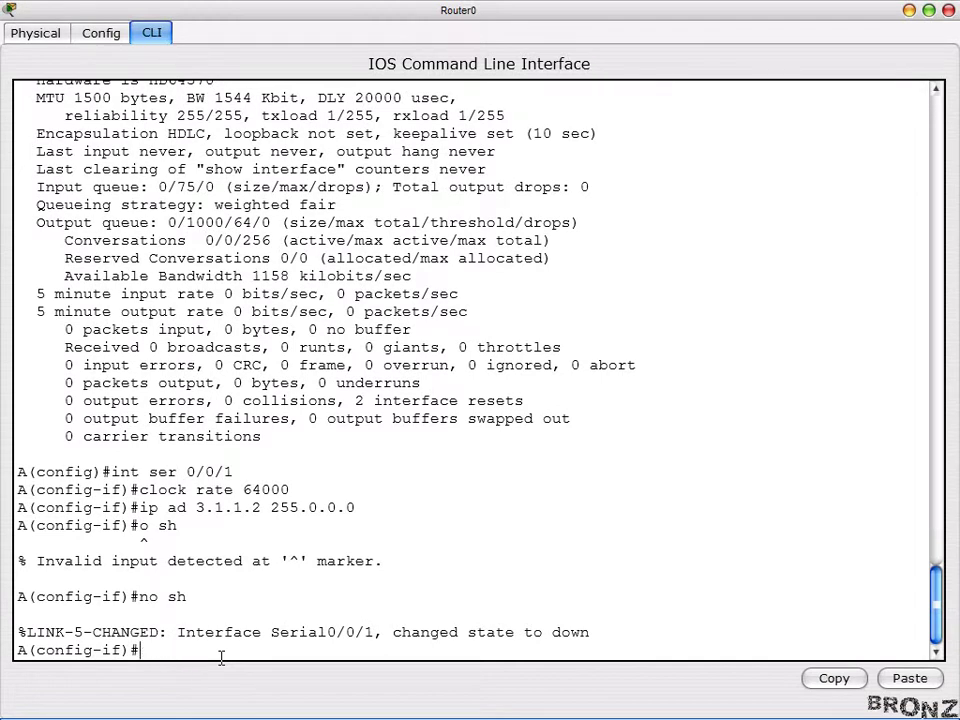
key(ctrl+z)
key(Return)
key(Return)
key(Return)
key(Return)
key(Return)
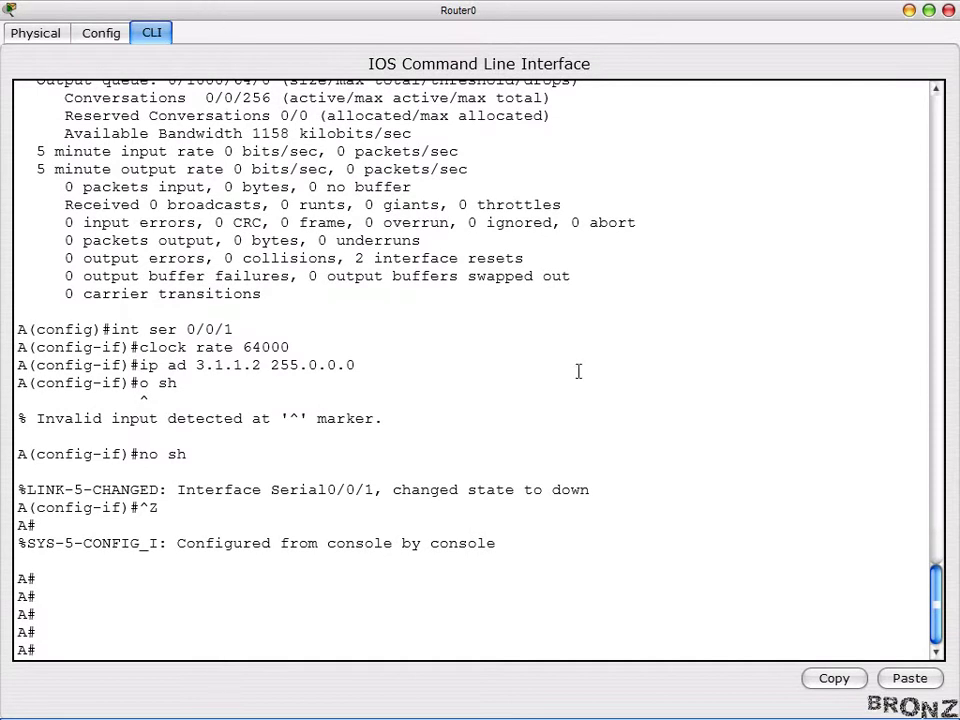
- Open Router1's CLI full-screen from the topology
click(907, 13)
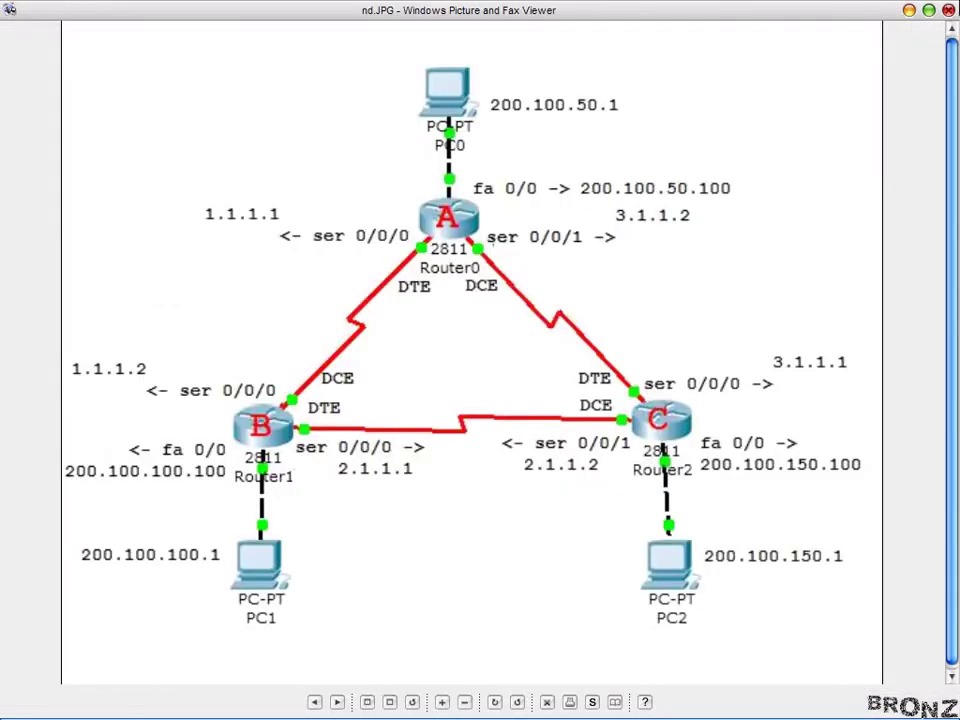
click(909, 12)
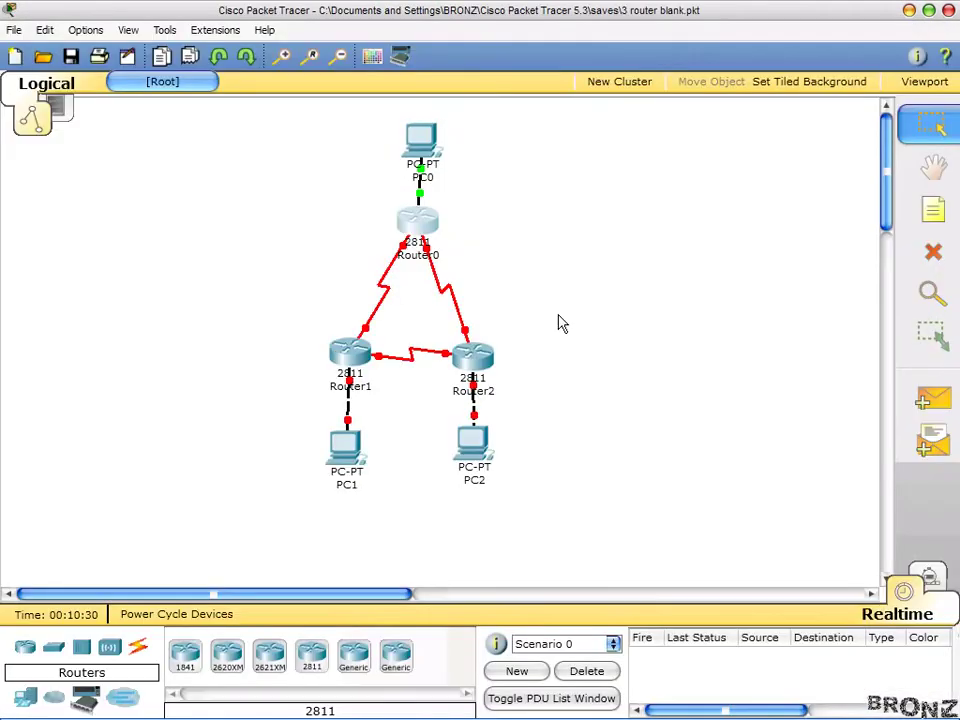
click(353, 354)
click(303, 202)
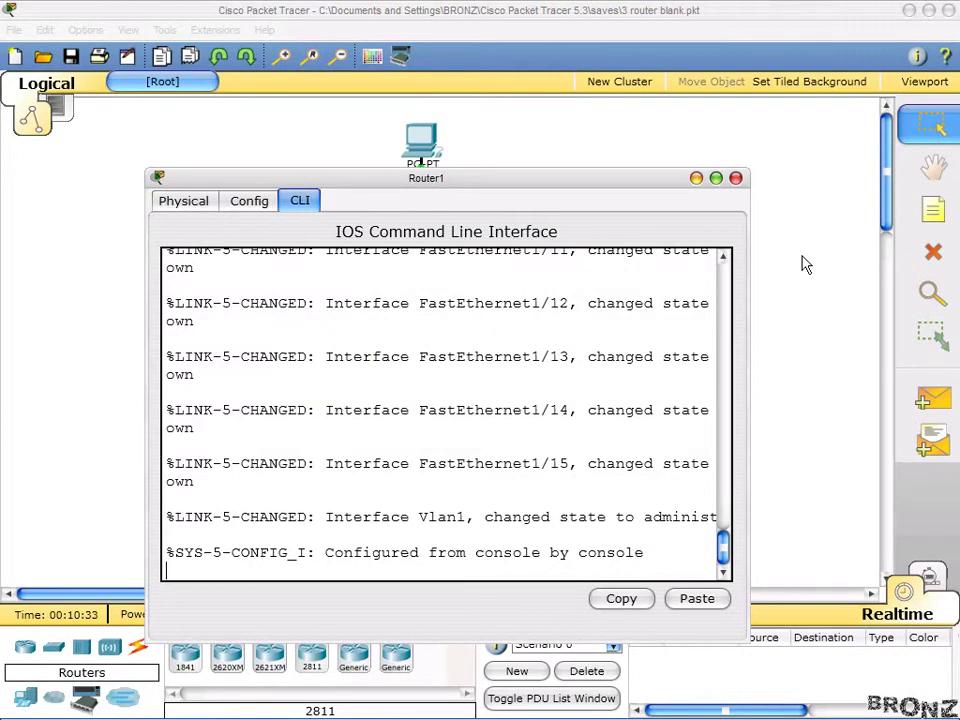
click(716, 178)
key(Return)
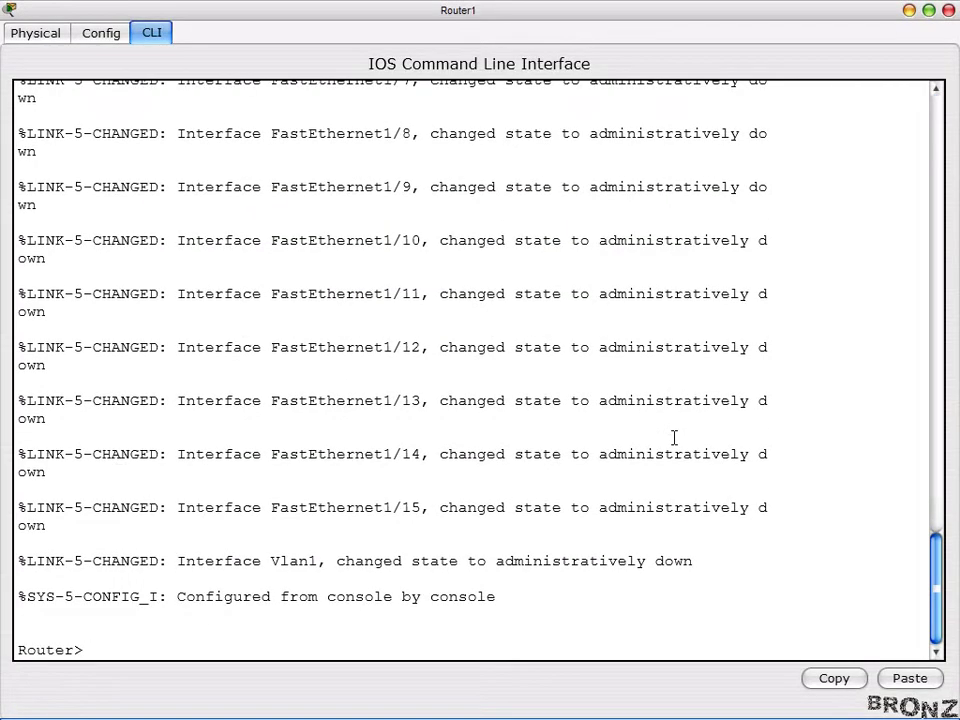
key(Return)
key(Return)
key(Return)
key(Return)
key(Return)
key(Return)
key(Return)
key(Return)
key(Return)
key(Return)
key(Return)
key(Return)
key(Return)
key(Return)
key(Return)
key(Return)
key(Return)
key(Return)
key(Return)
key(Return)
- Enter privileged and global configuration modes and set the hostname to B
text(en)
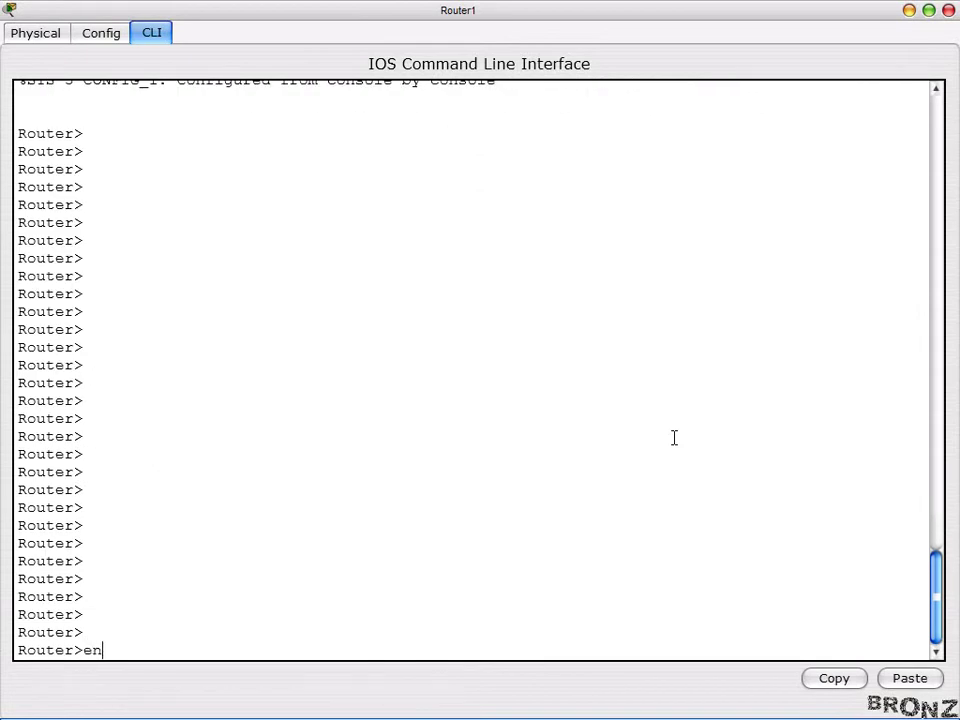
key(Return)
text(conf t)
key(Return)
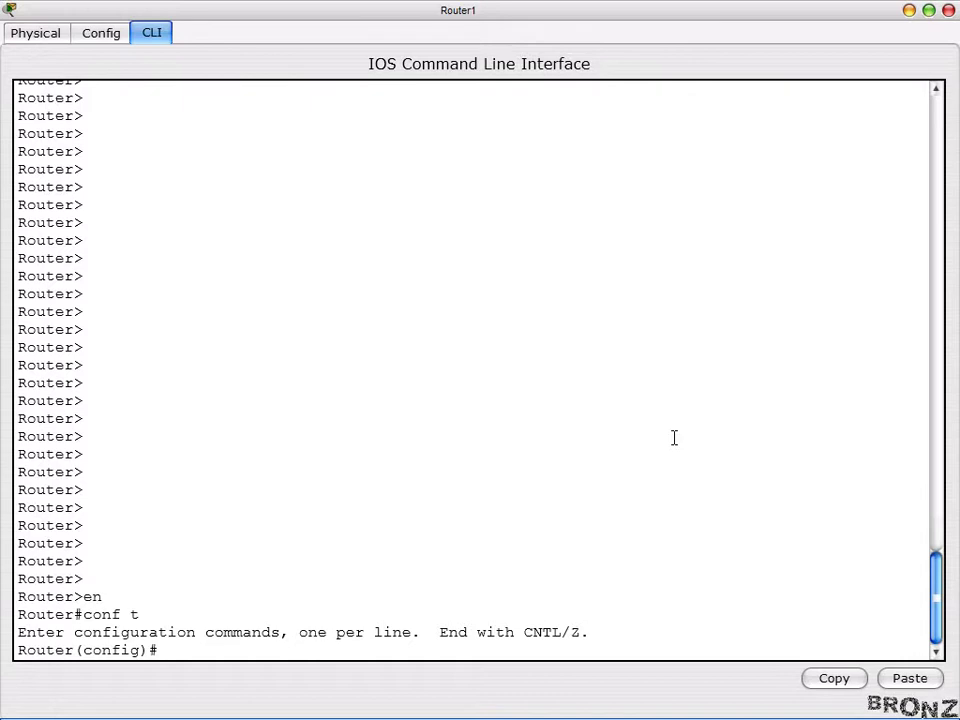
text(ho B)
key(Return)
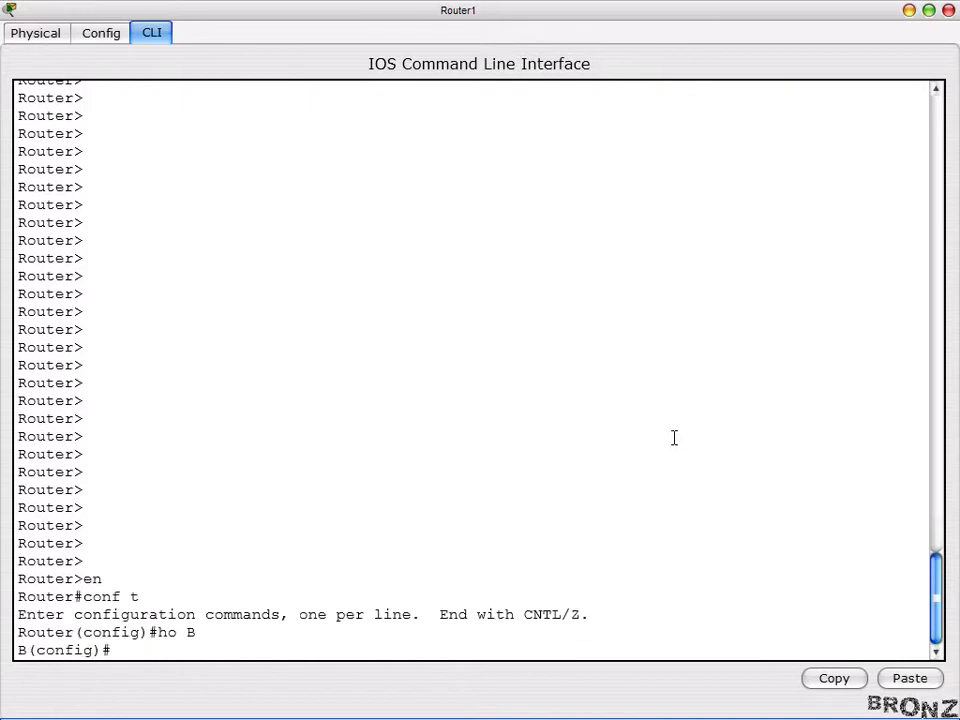
text(do sh int fa 0/0/)
- Display router B's FastEthernet0/0 interface details
key(Return)
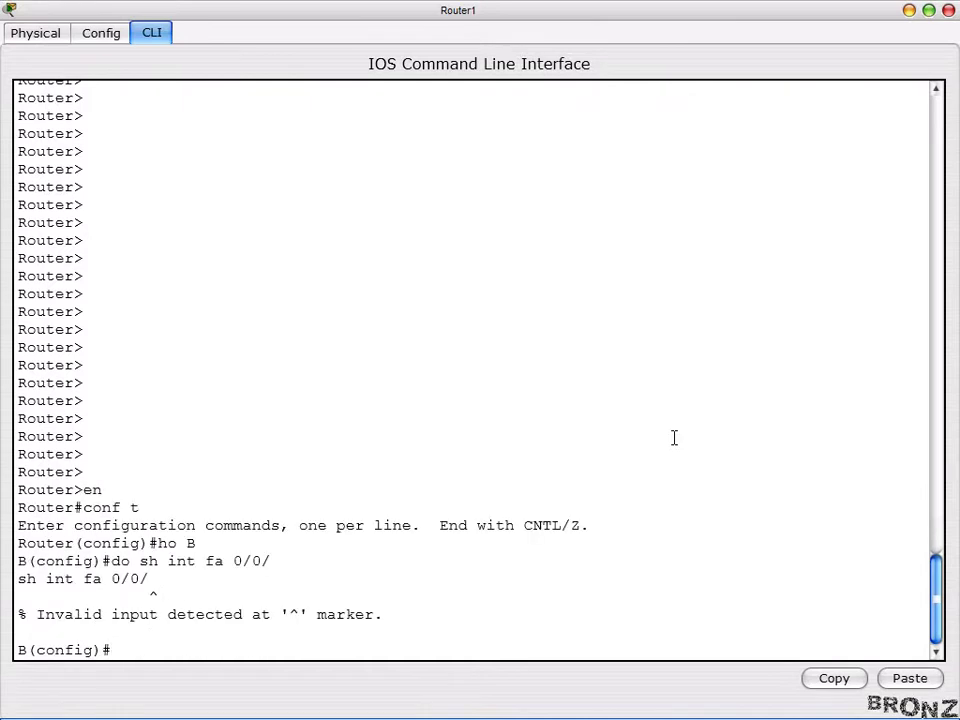
key(Up)
key(BackSpace)
key(Return)
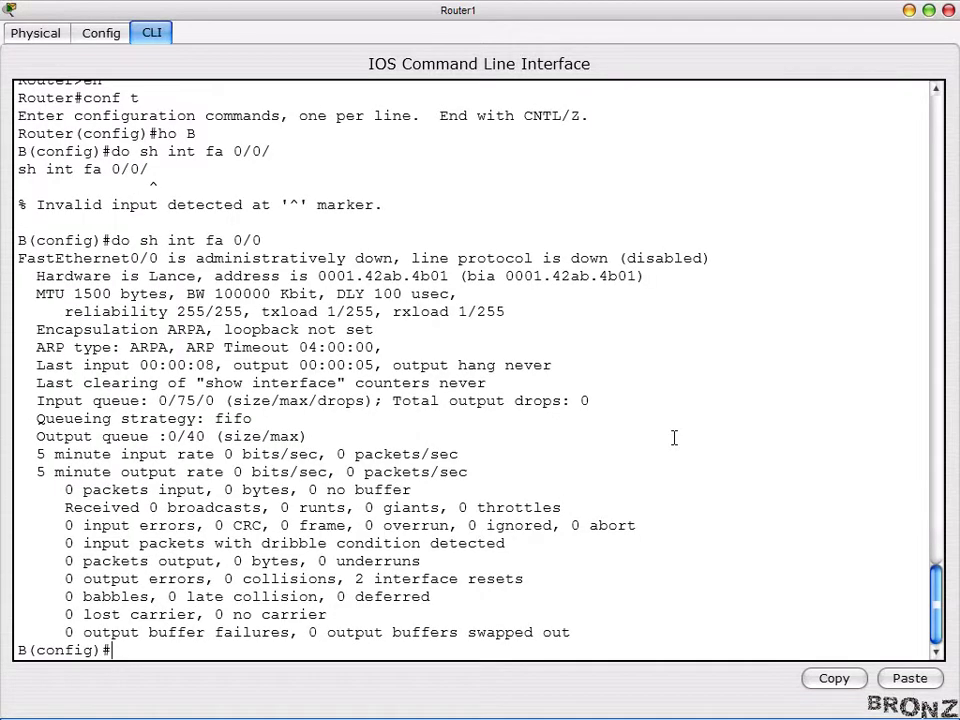
- Address FastEthernet0/0 as 200.100.100.100 255.255.255.0, enable it, and exit the interface
text(int fa 0/0)
key(Return)
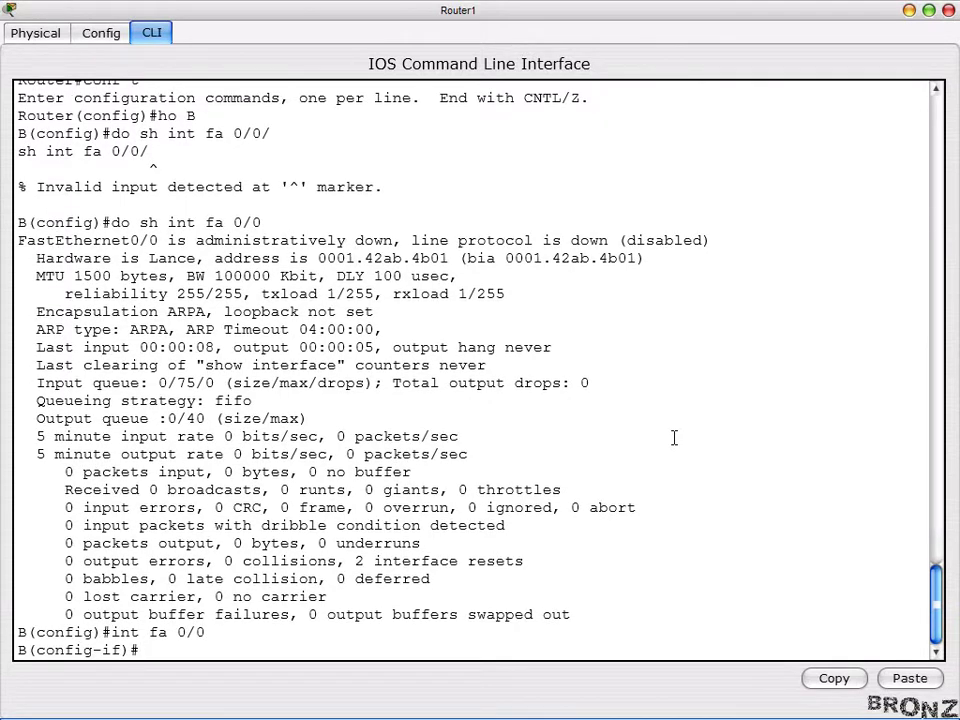
text(ip ad 200.100.1)
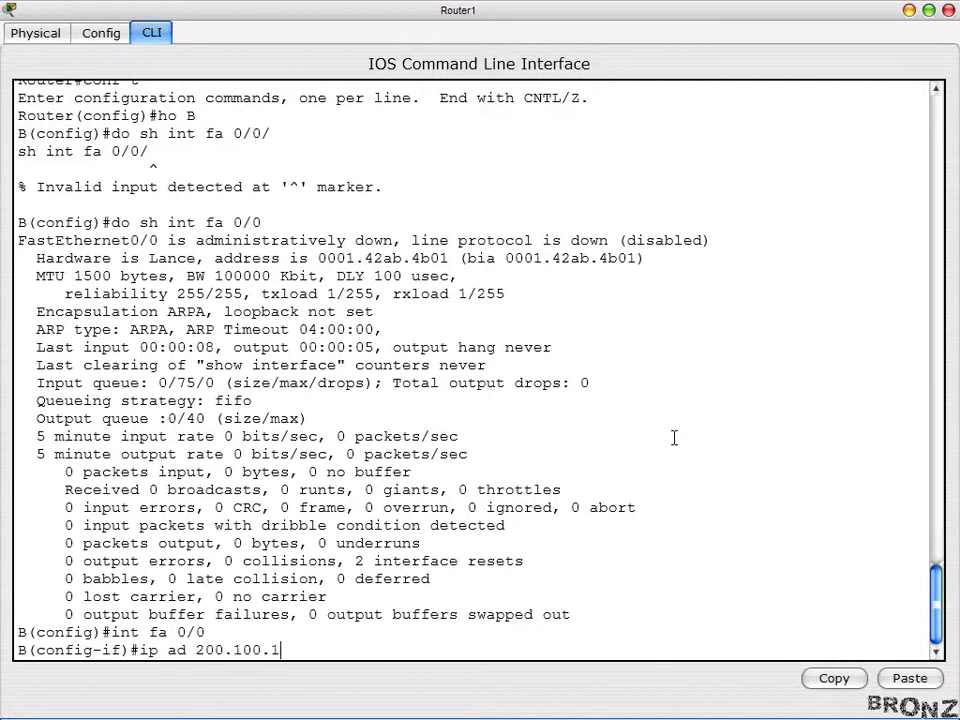
text(00.100 255.255.255.0)
key(Return)
text(no sh)
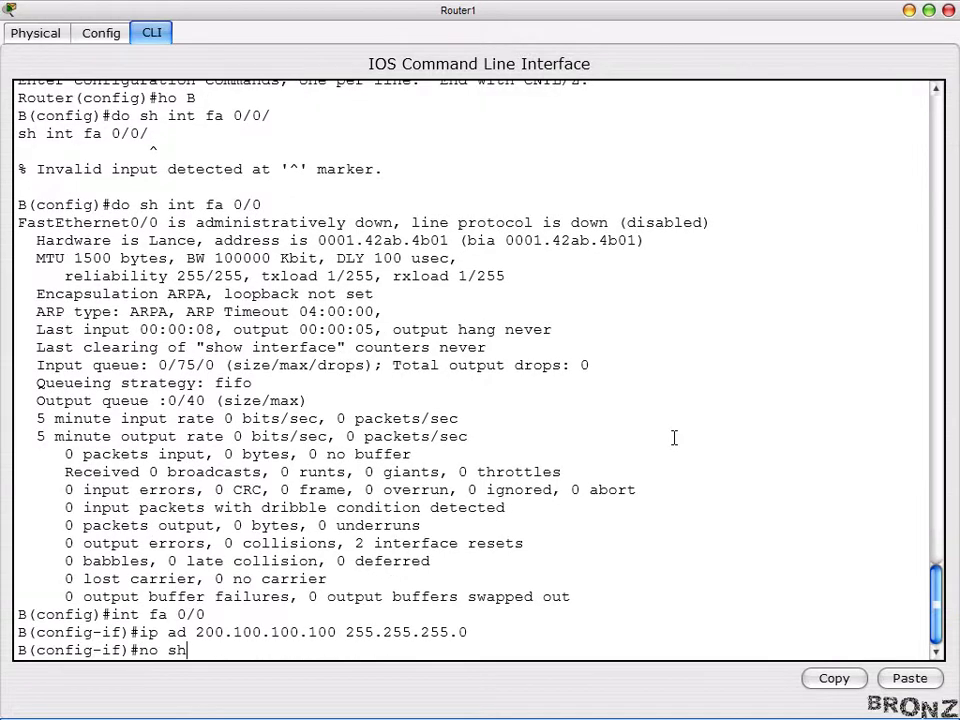
key(Return)
key(Return)
key(Return)
key(Return)
key(Return)
key(Return)
key(Return)
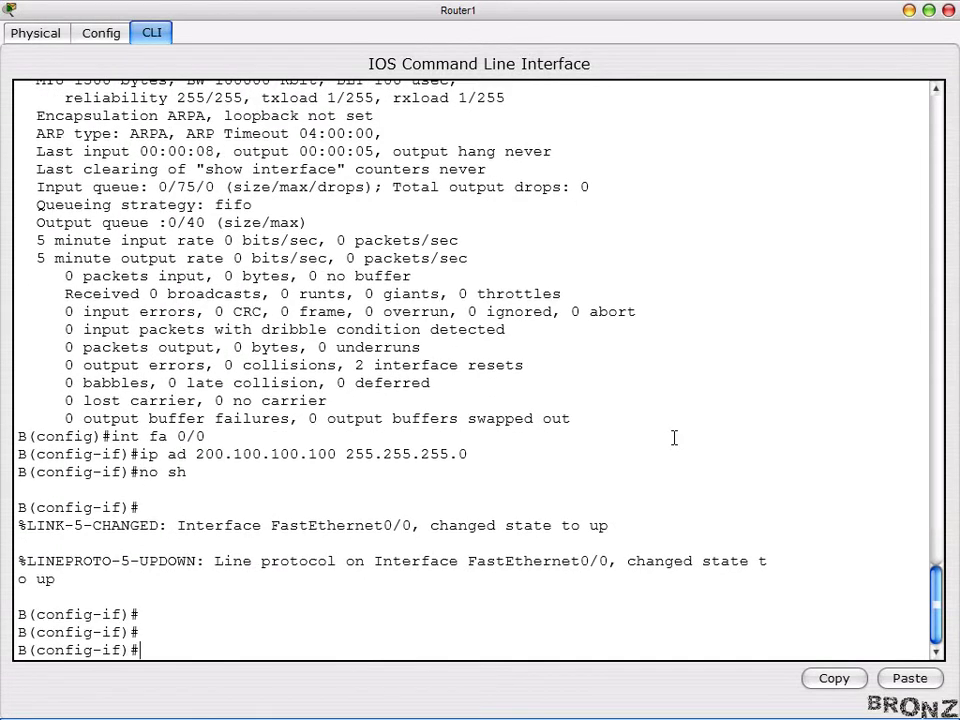
text(exit)
key(Return)
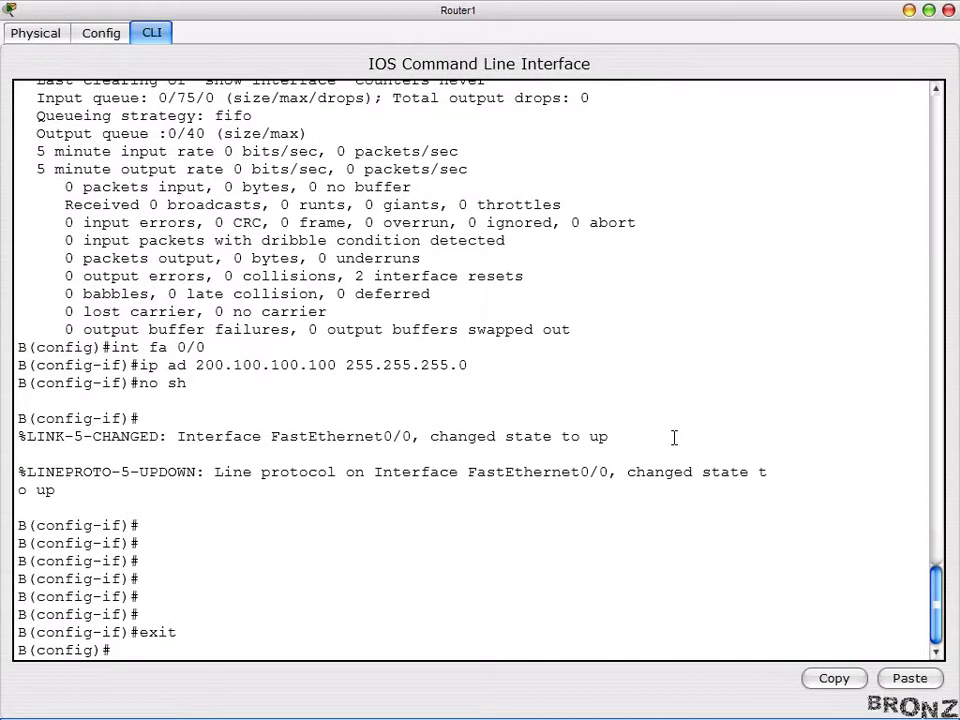
- Display router B's Serial0/0/0 status with 'do sh int ser 0/0/0'
text(do sh int ser 0)
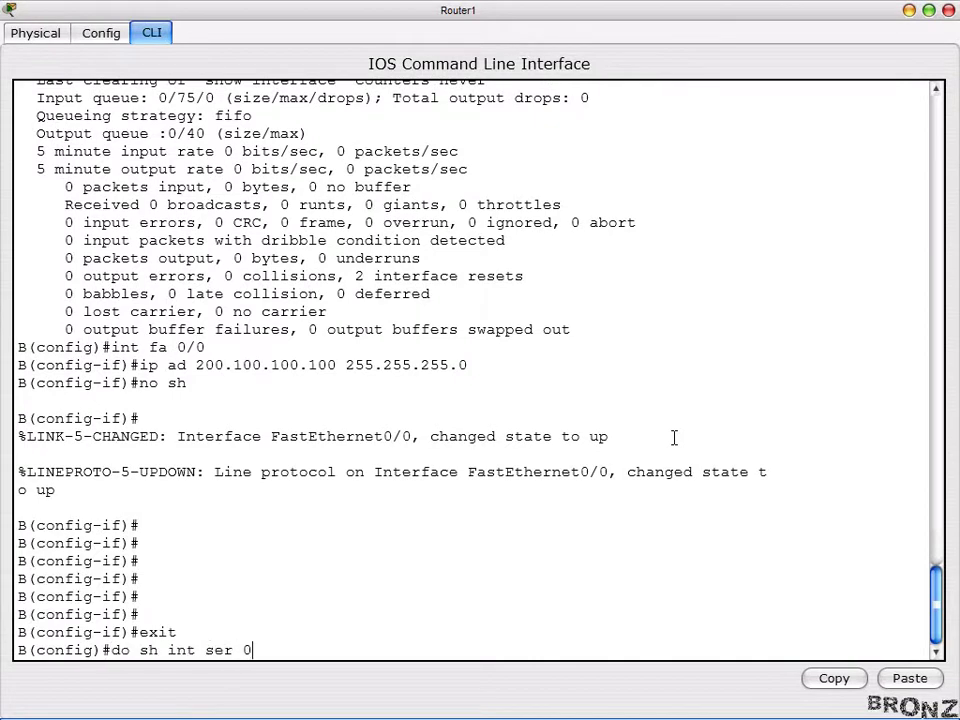
text(/0/0/)
key(Return)
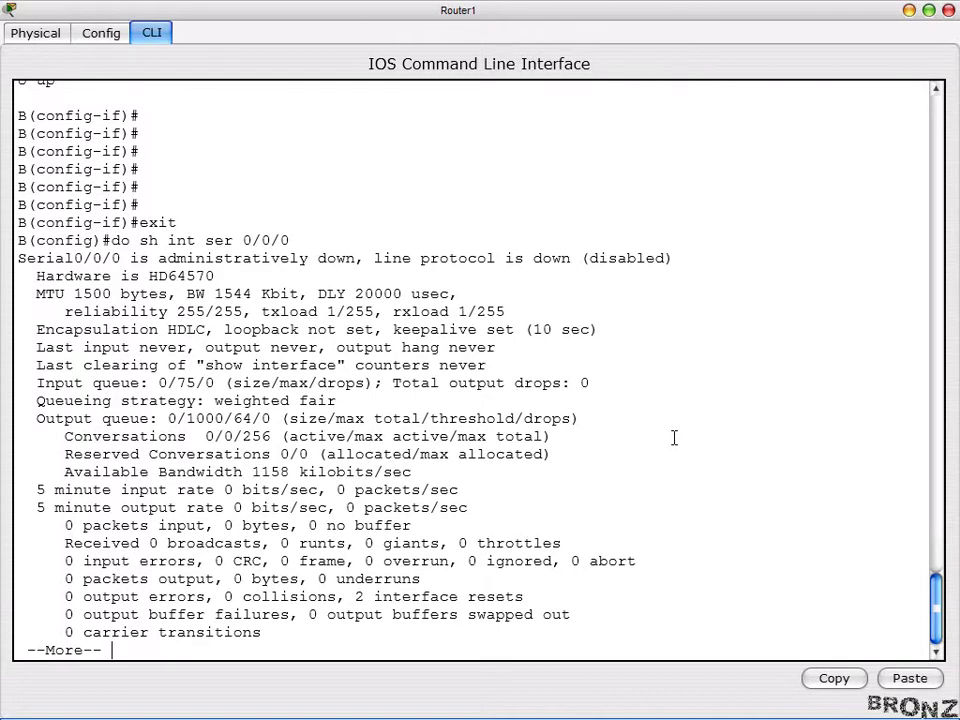
key(space)
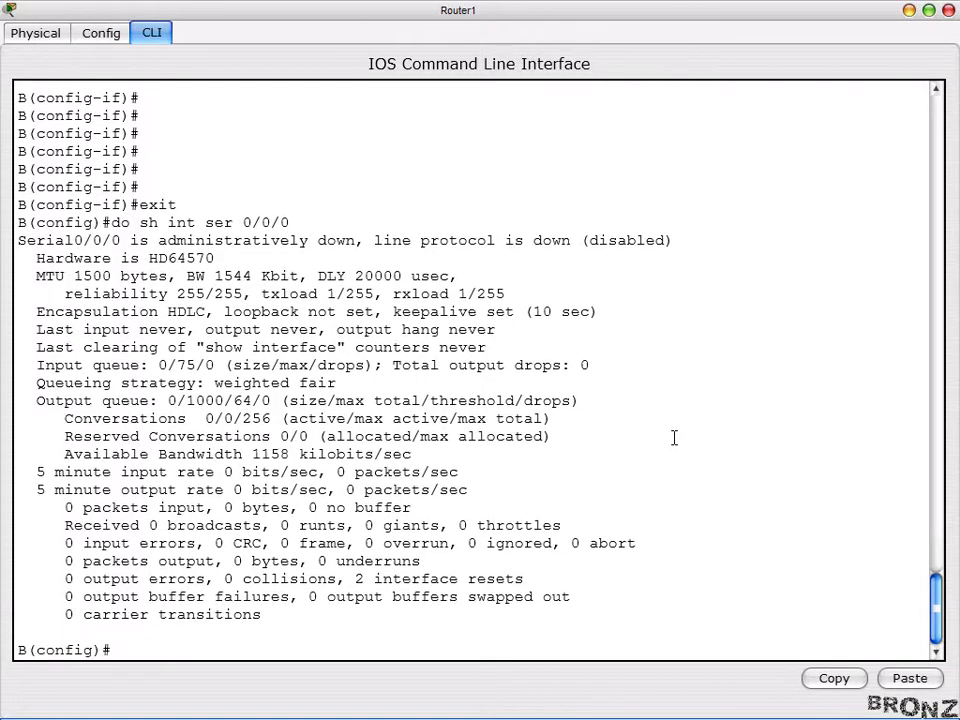
- Give Serial0/0/0 clock rate 64000 and address 1.1.1.2 255.0.0.0, enable it, and exit
text(int sr)
text(r 0/0/0)
key(Return)
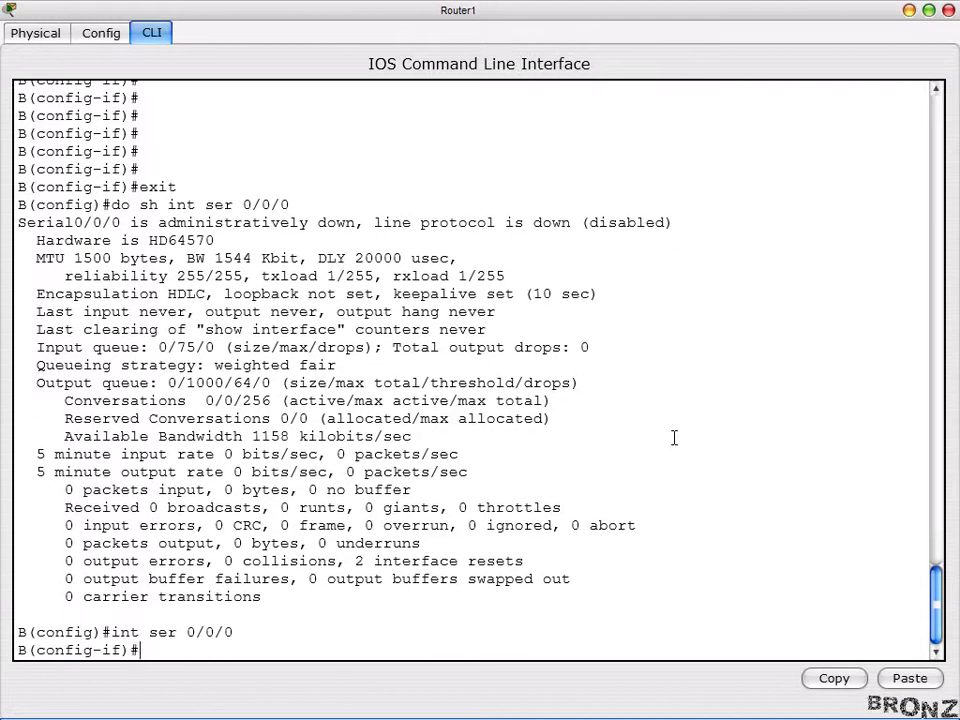
text(clock rate 64000)
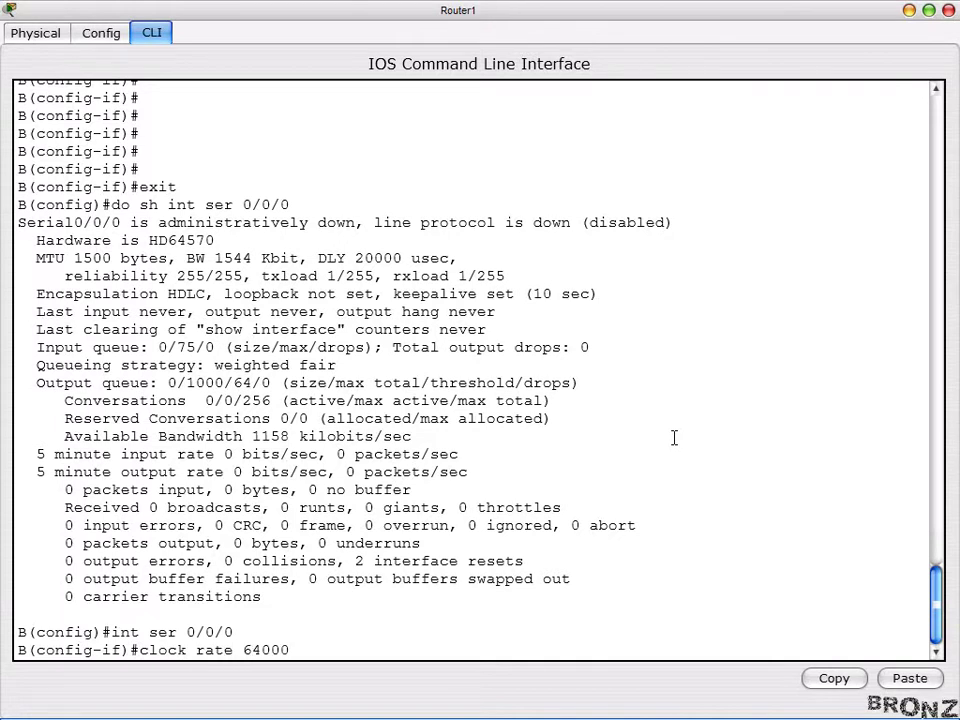
key(Return)
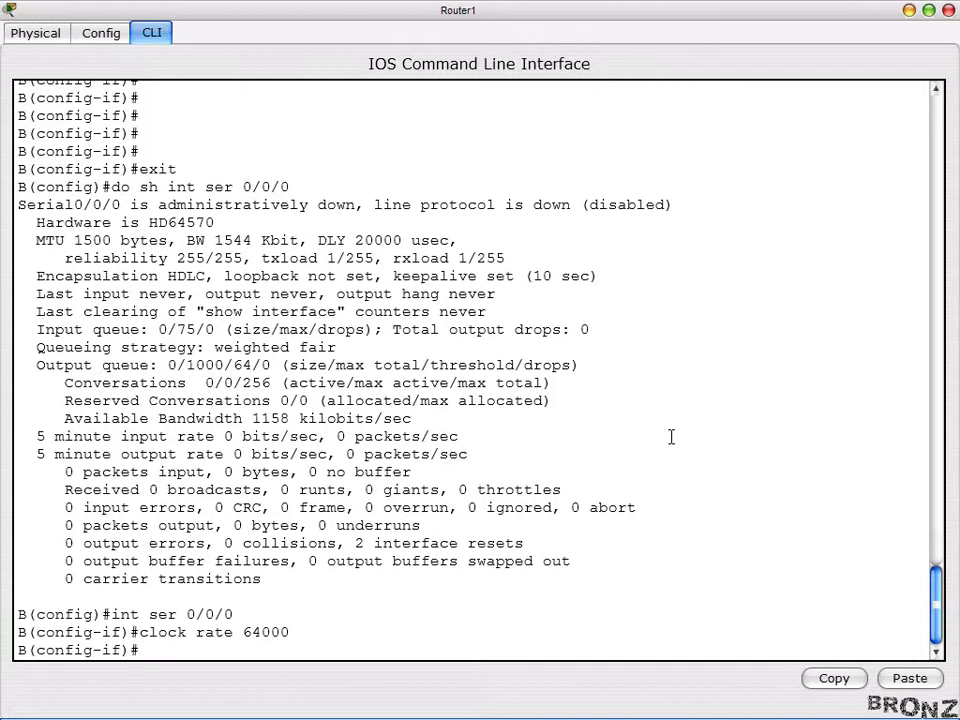
text(ip ad 1.1.1.2 255.0.0.0)
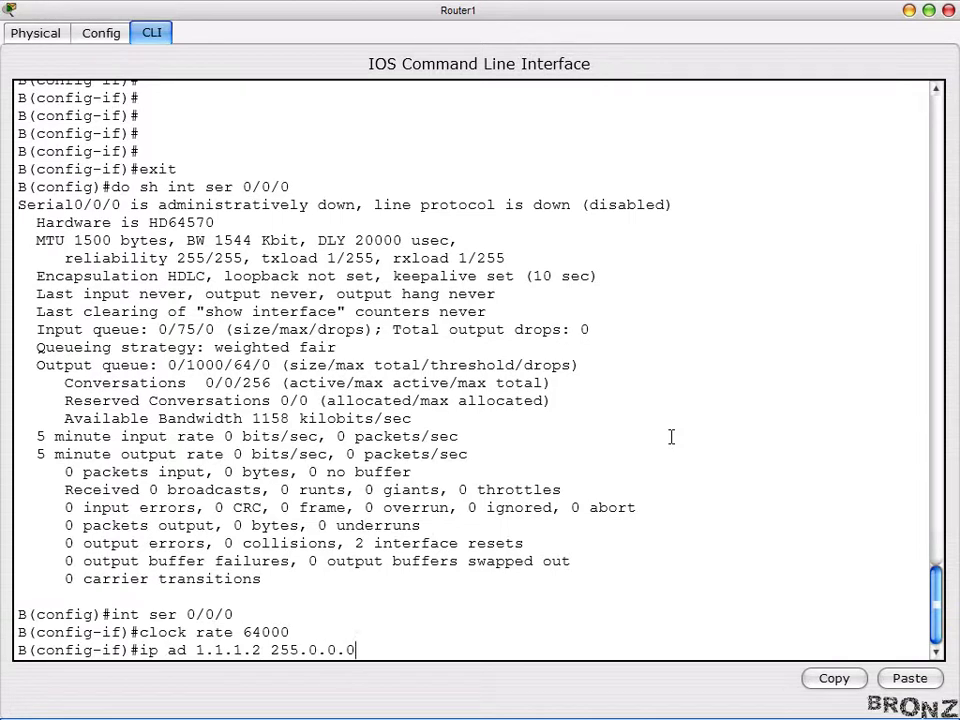
key(Return)
text(no sh)
key(Return)
key(Return)
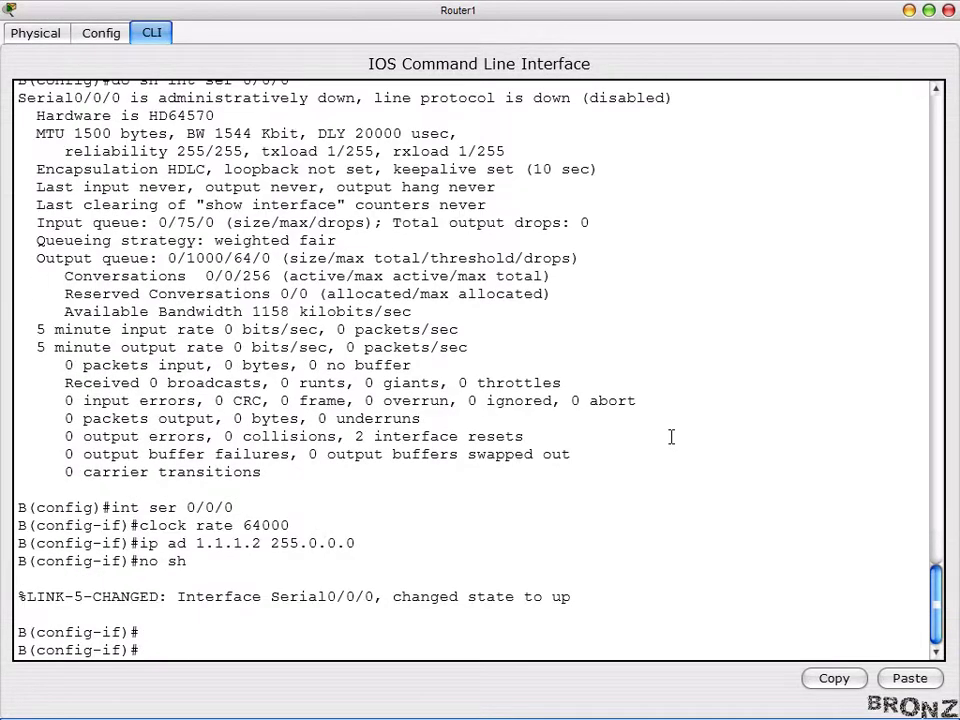
key(Return)
key(Return)
key(Return)
key(Return)
key(Return)
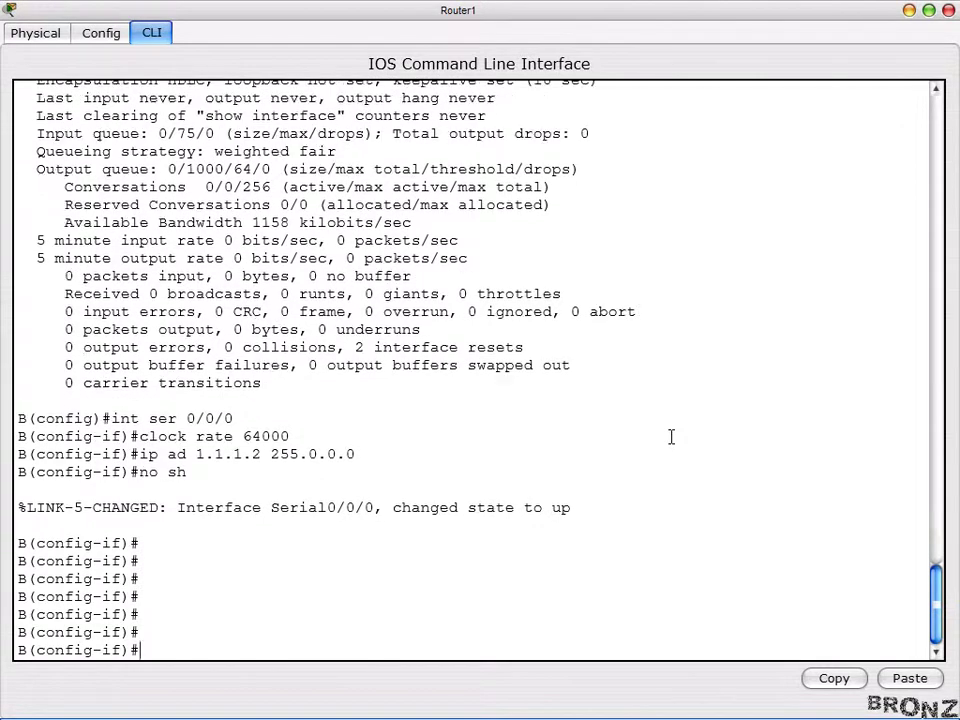
text(exit)
key(Return)
key(Return)
key(Return)
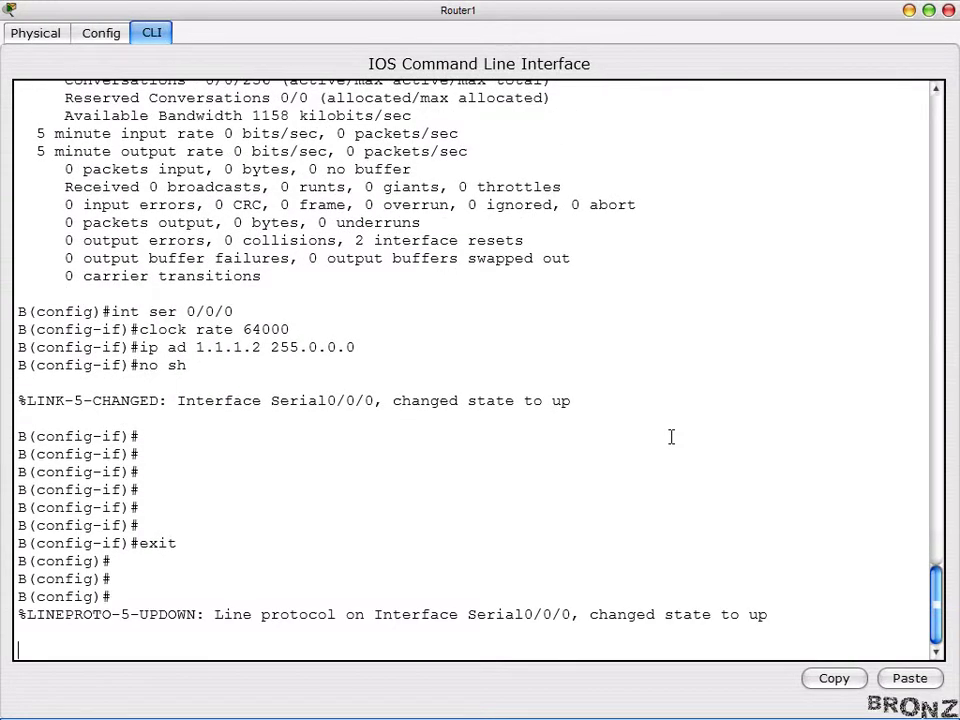
key(Return)
key(Return)
key(Return)
key(Return)
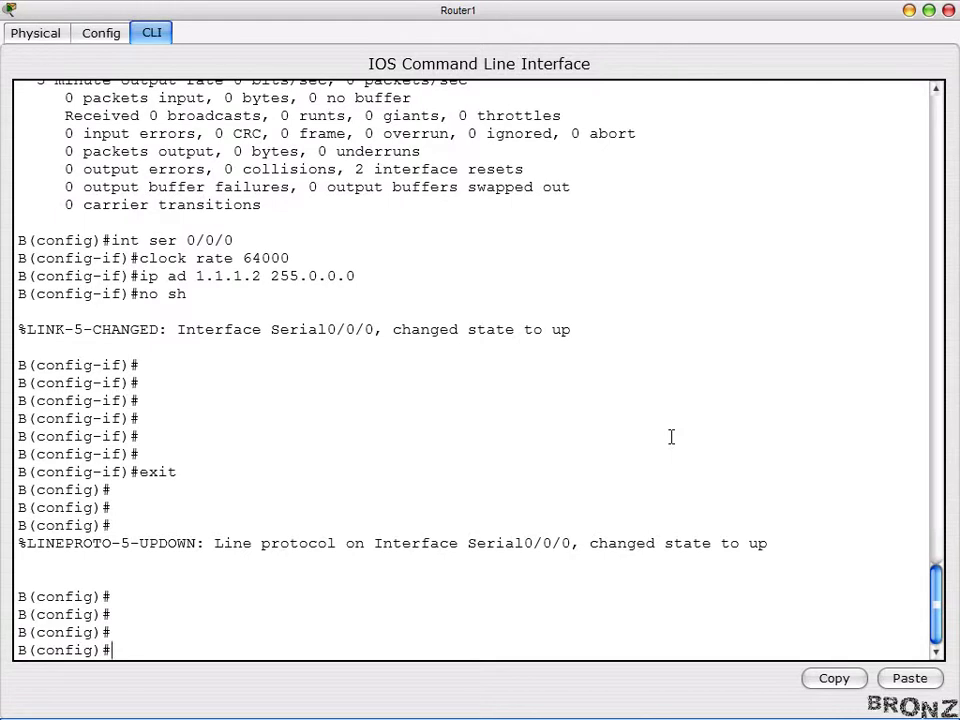
- Display Serial0/0/1 status with 'do sh int ser 0/0/1'
text(do sh int ser 0/0/1)
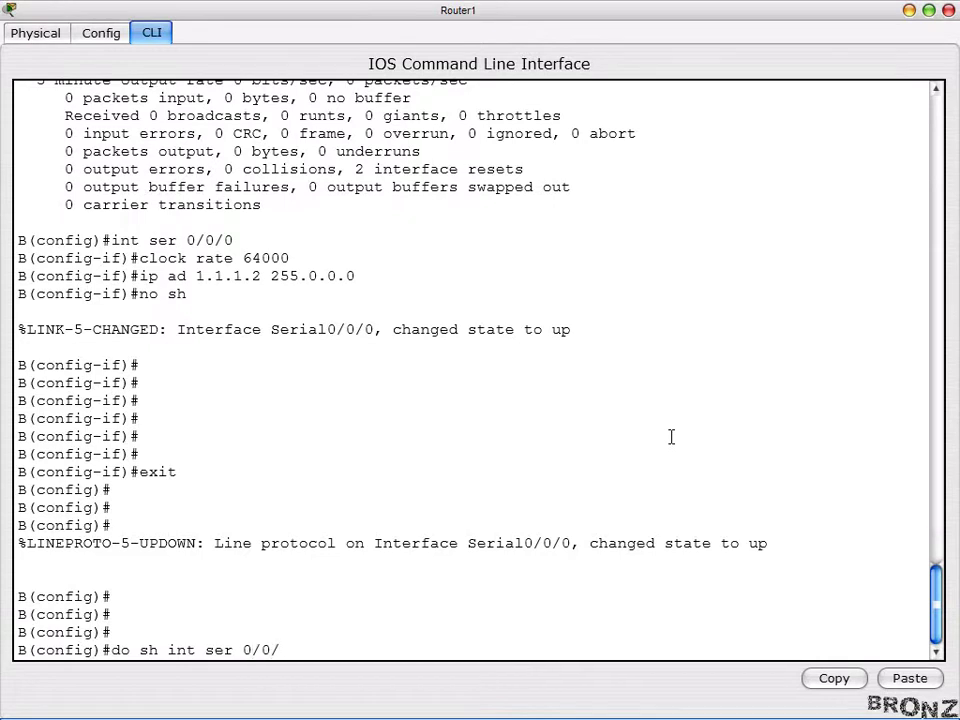
key(Return)
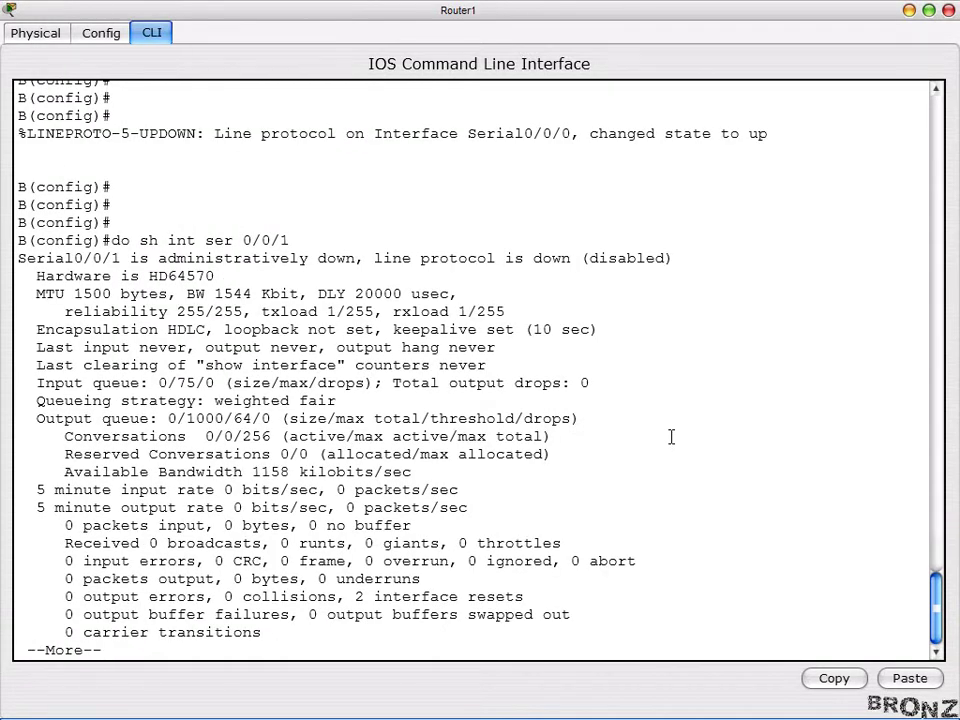
key(space)
- Assign Serial0/0/1 the address 2.1.1.1 255.0.0.0 and enable it
text(int sere)
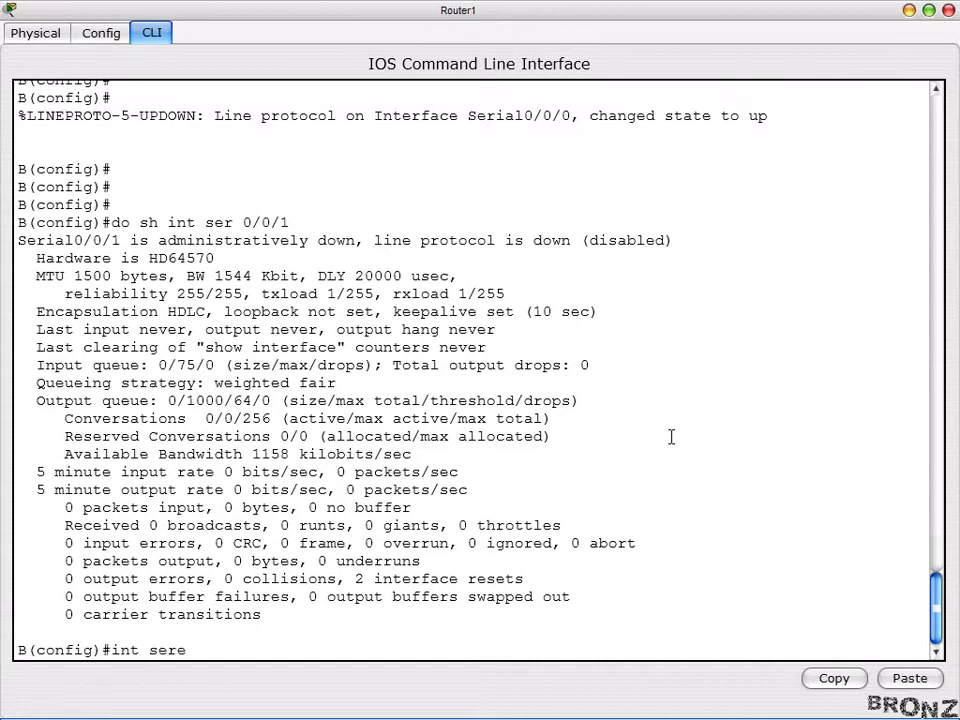
key(BackSpace)
text(0/0/0)
key(BackSpace)
text(1)
key(Return)
text(ip)
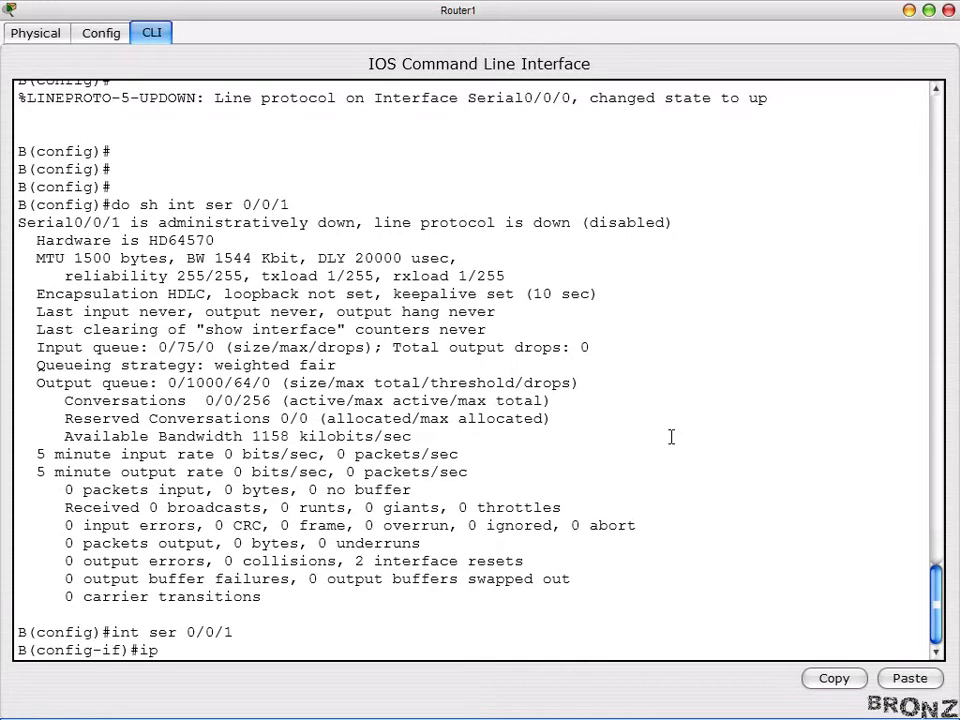
text( ad 2.1.1.1 255.0.0.0)
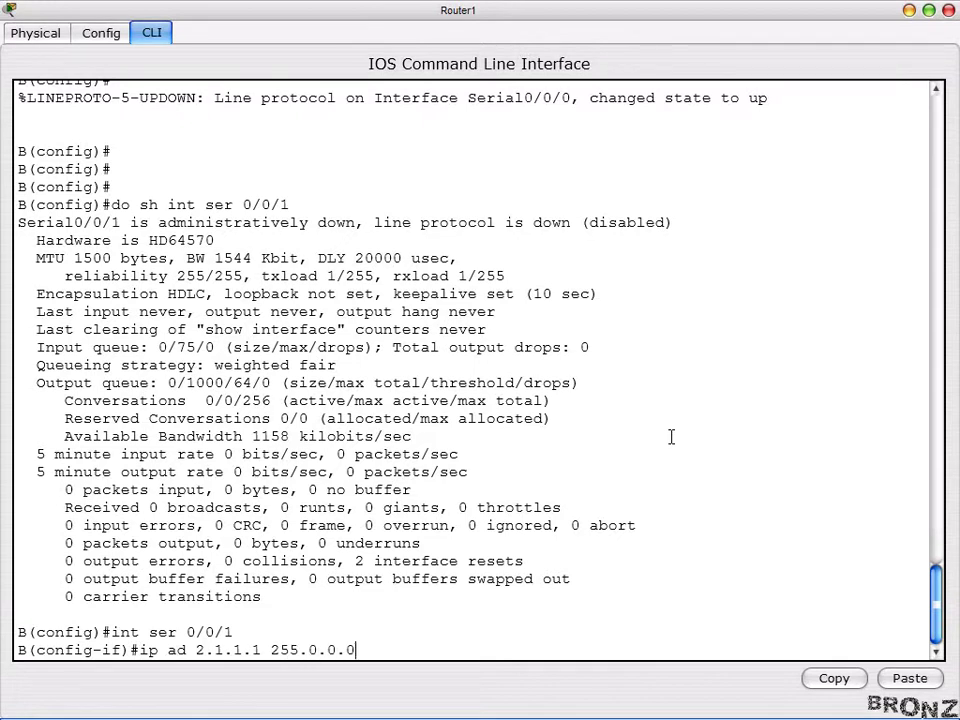
key(Return)
text(no sh)
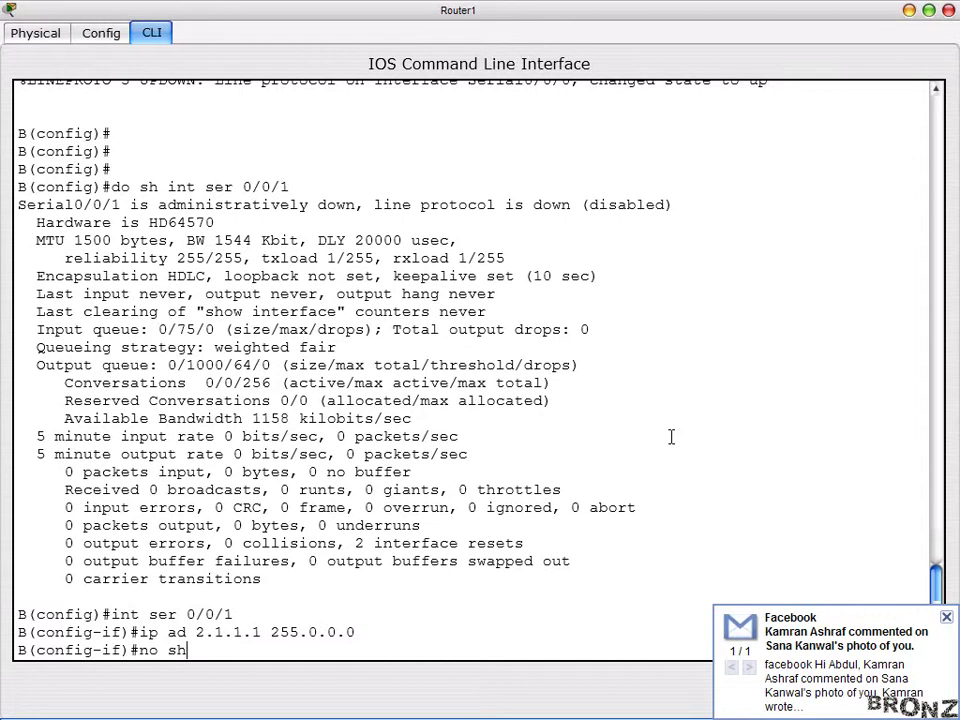
key(Return)
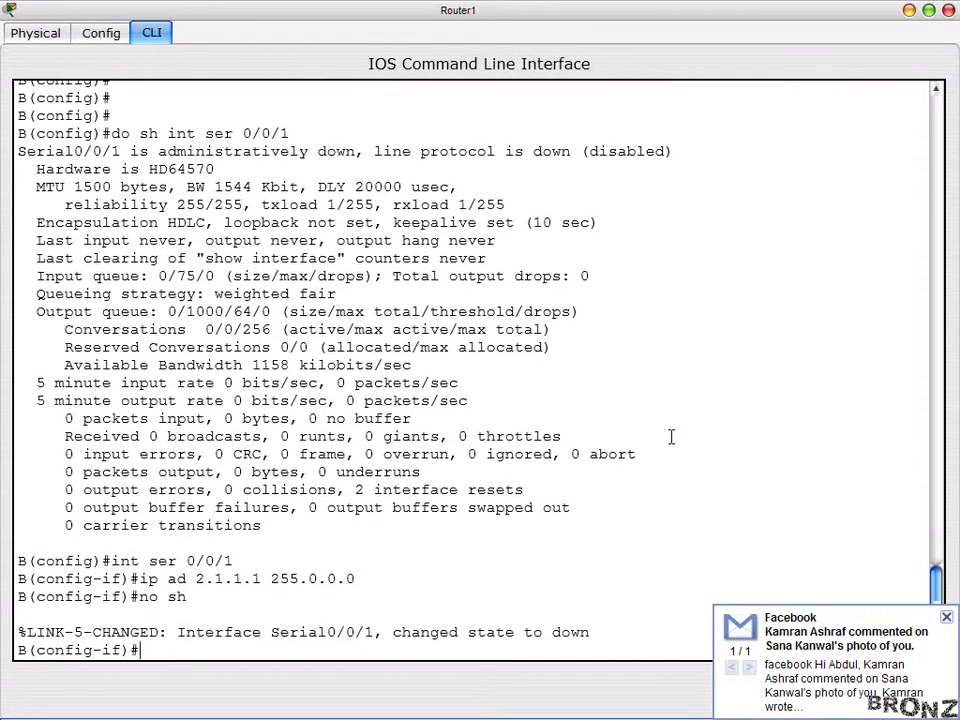
- Dismiss the notification, exit configuration mode with Ctrl+Z, and close Router1's window
click(946, 618)
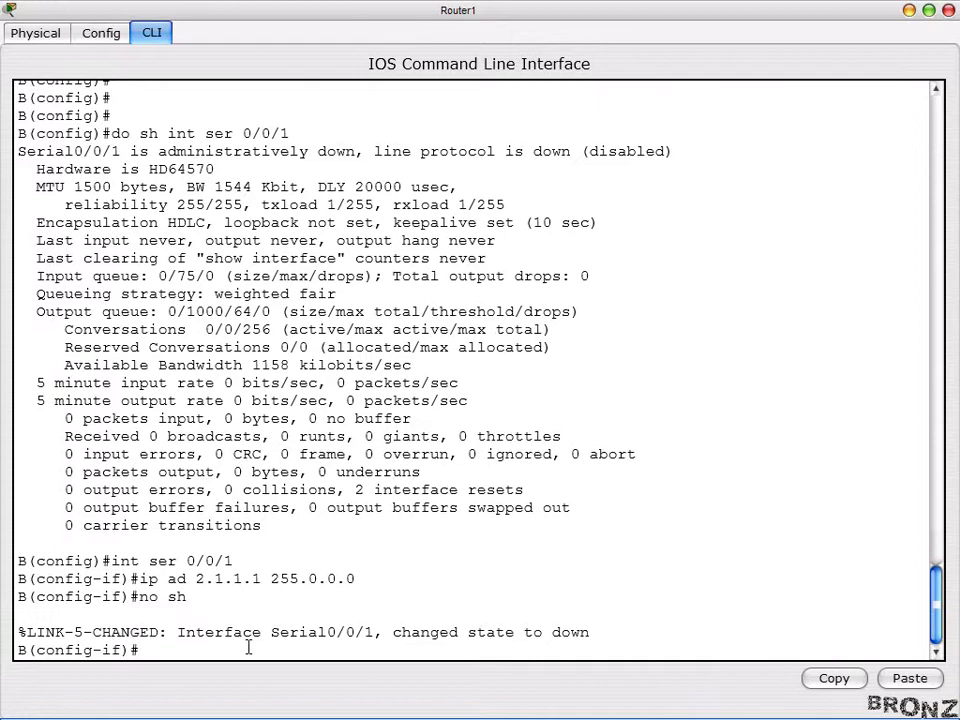
key(Return)
key(Return)
key(Return)
key(Return)
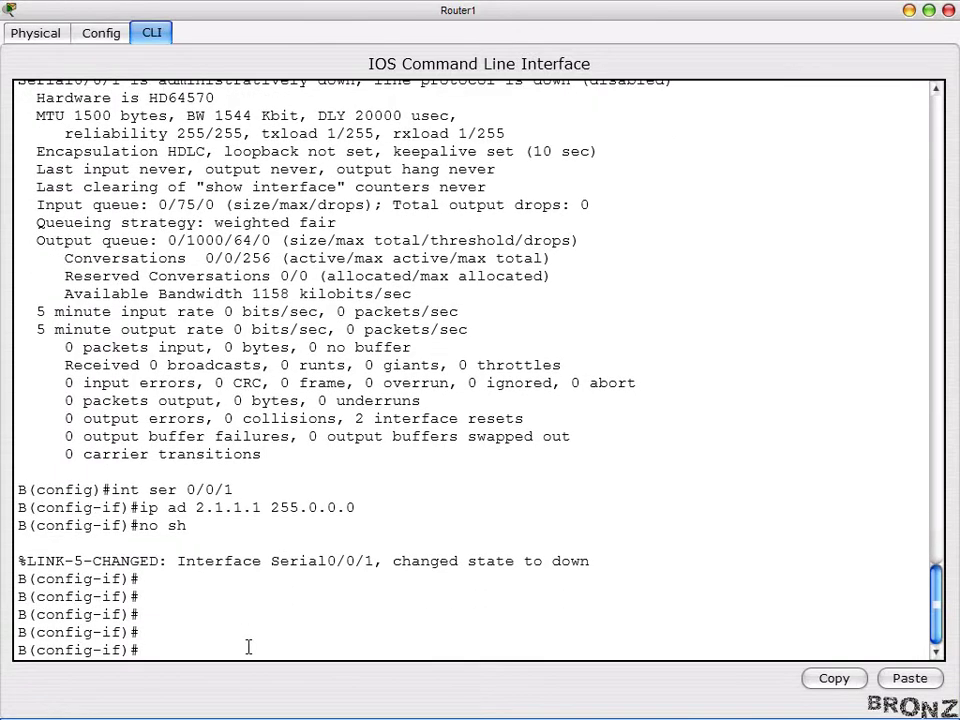
key(ctrl+z)
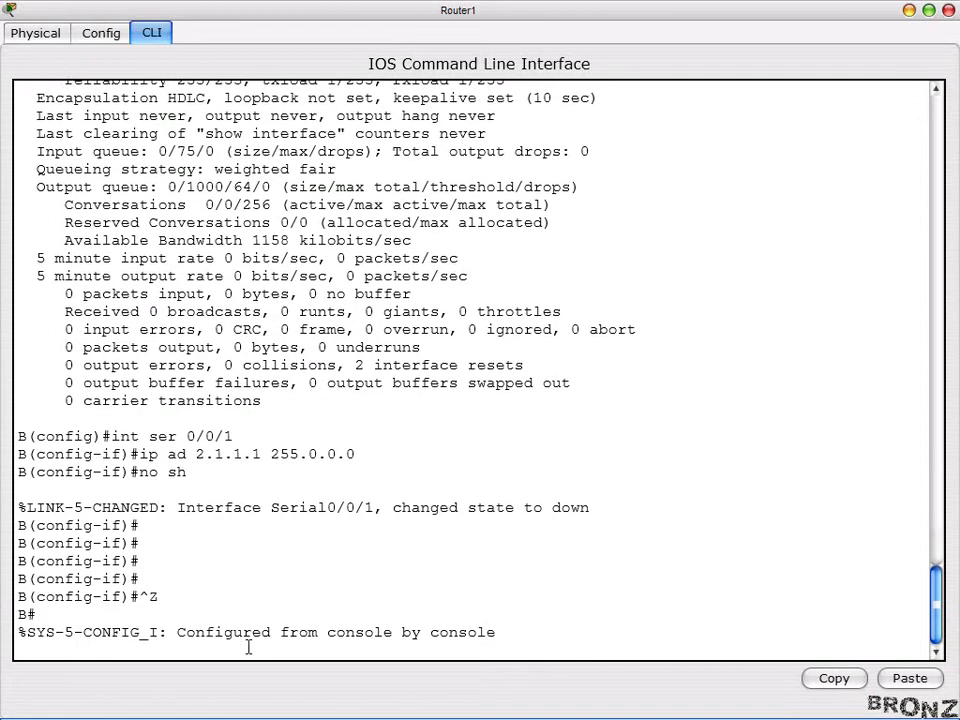
key(Return)
key(Return)
key(Return)
key(Return)
key(Return)
key(Return)
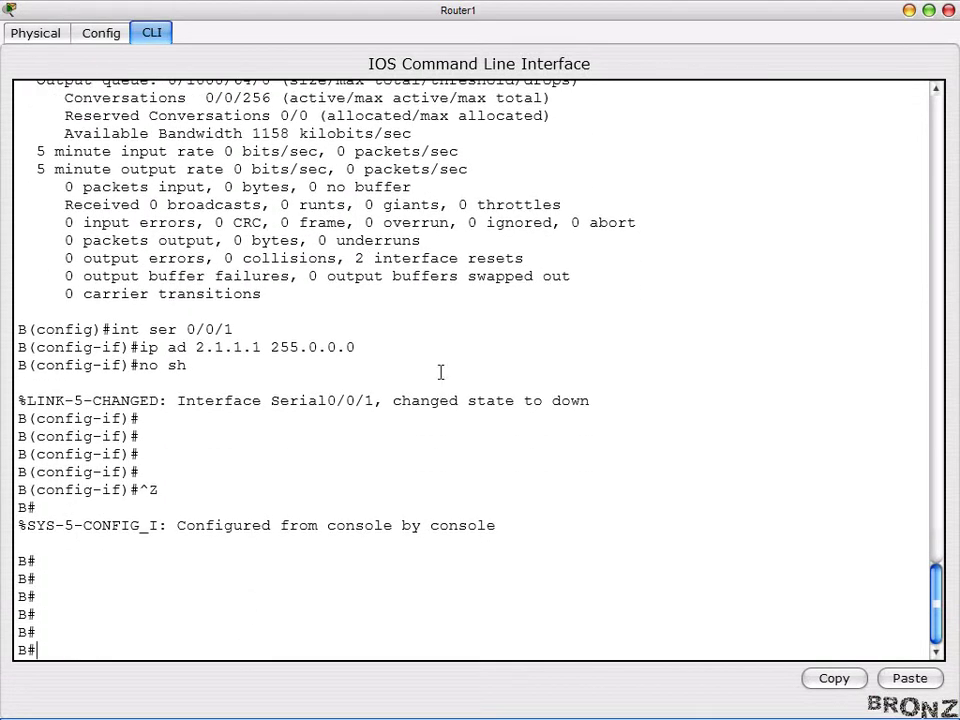
click(908, 11)
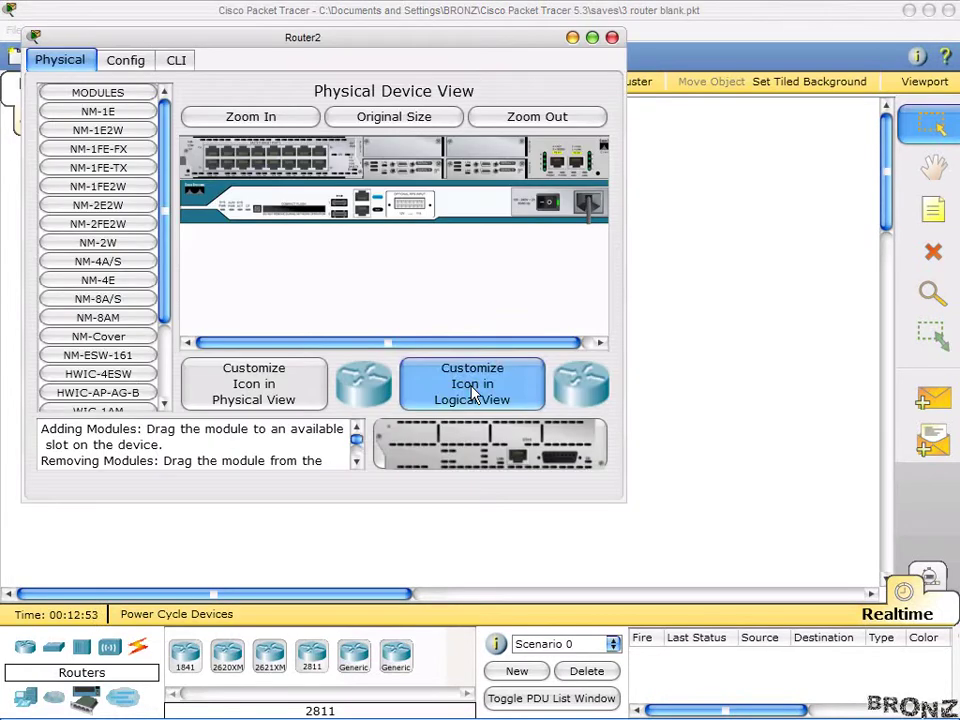
- Open Router2's window maximized on its CLI with a fresh prompt
click(476, 370)
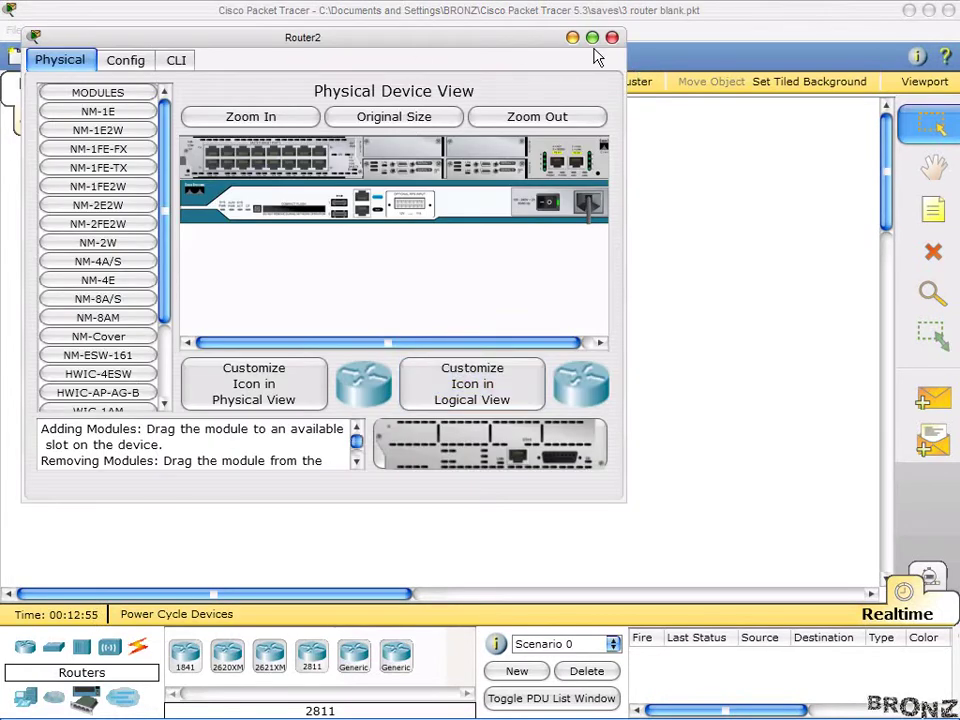
double_click(445, 37)
click(152, 32)
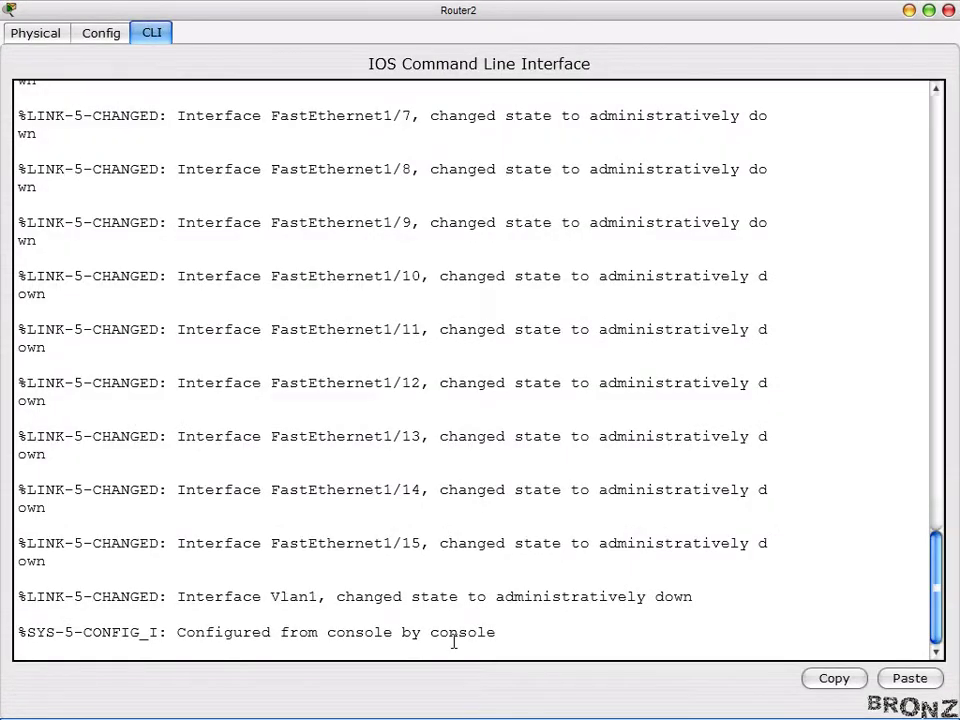
key(Return)
key(Return)
key(Return)
key(Return)
key(Return)
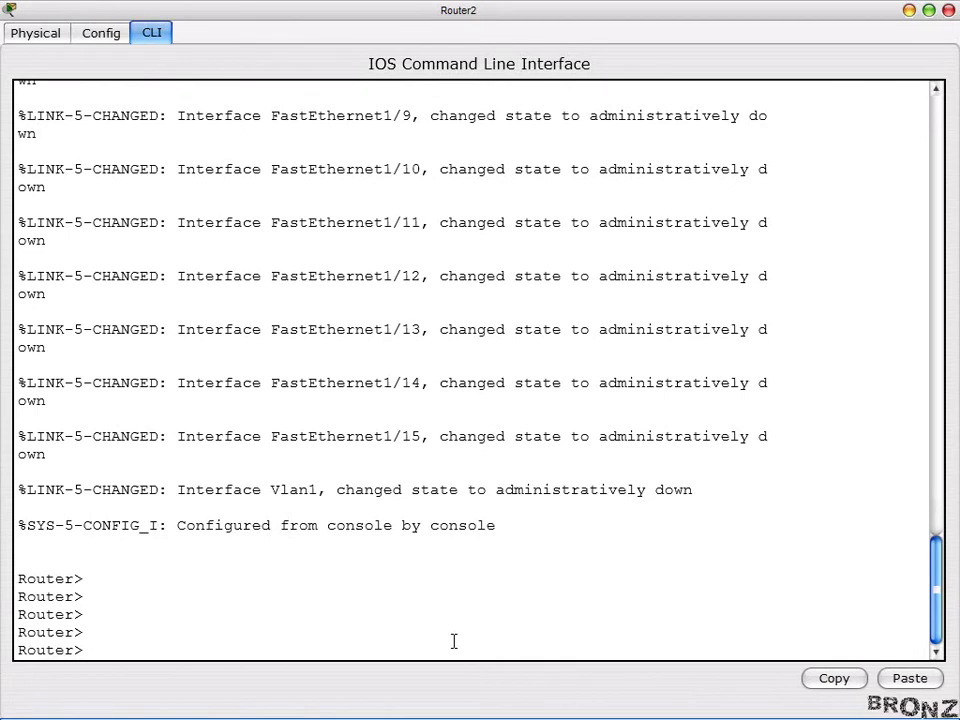
key(Return)
key(Return)
key(Return)
key(Return)
key(Return)
key(Return)
key(Return)
key(Return)
key(Return)
key(Return)
key(Return)
key(Return)
key(Return)
key(Return)
key(Return)
key(Return)
key(Return)
key(Return)
key(Return)
key(Return)
- Enter privileged mode and then global configuration mode on Router2
text(en)
key(Return)
text(conf)
key(Return)
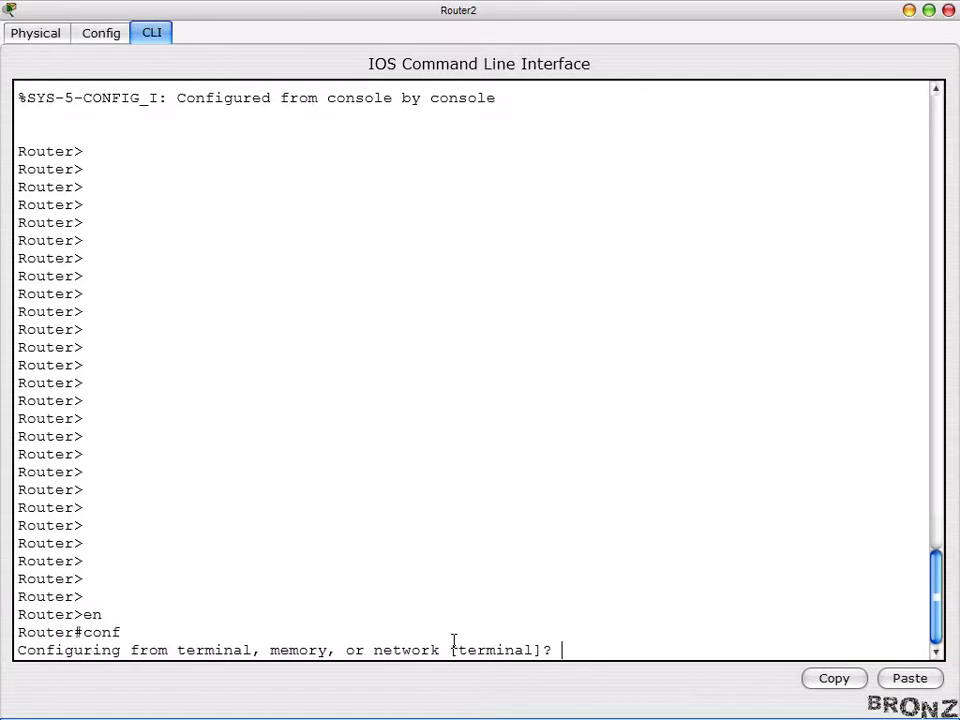
text(conf)
key(BackSpace)
key(BackSpace)
key(BackSpace)
key(BackSpace)
text(t)
key(Return)
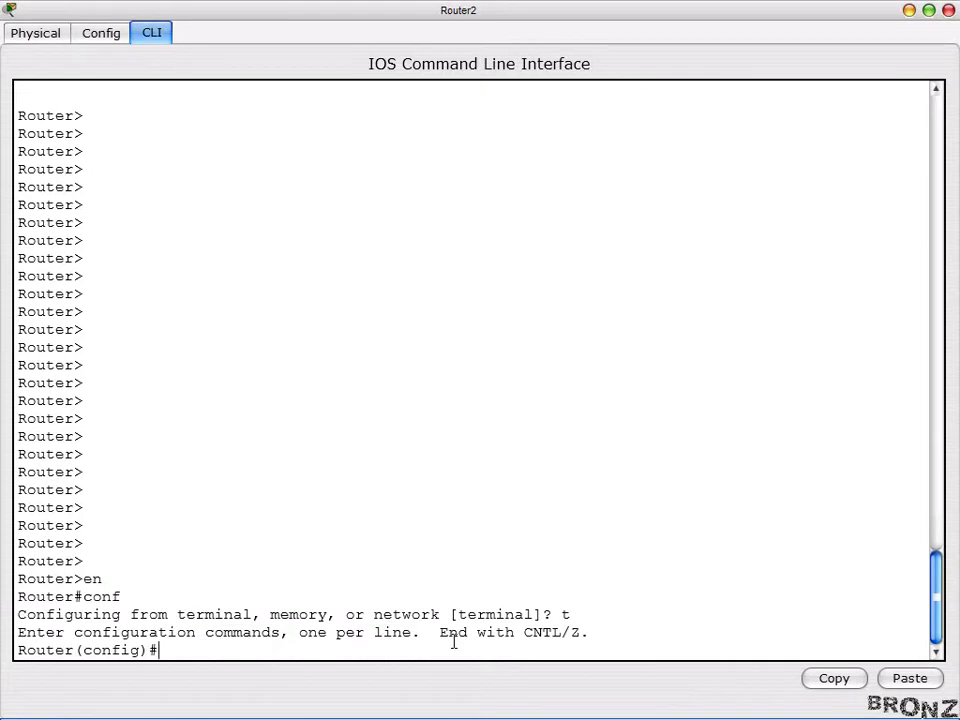
- Set the router's hostname to C
text(ho A)
key(BackSpace)
text(C)
key(Return)
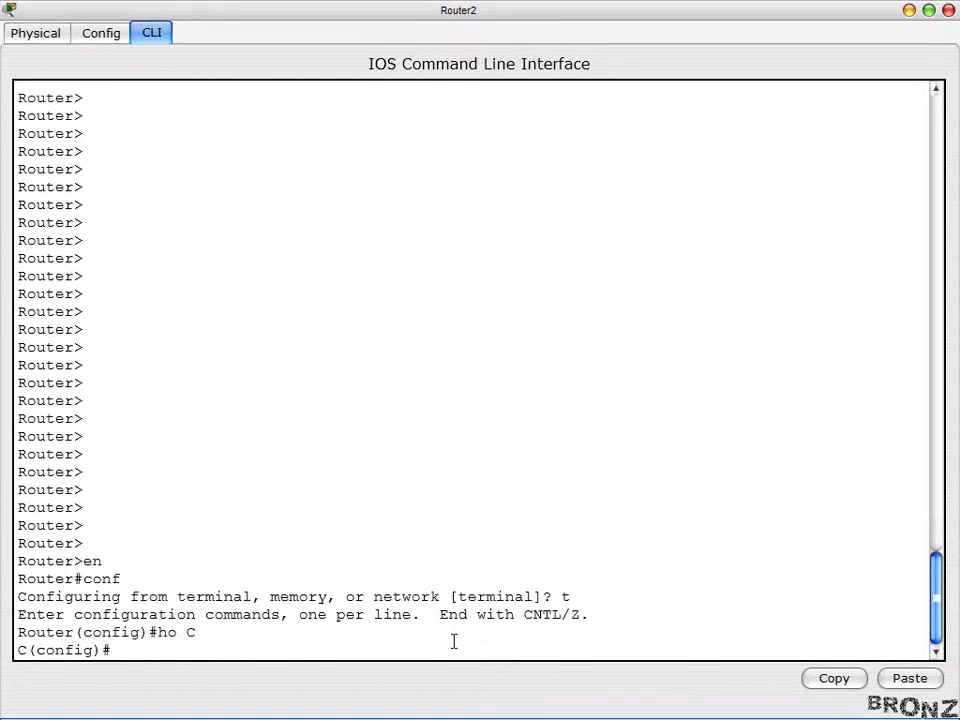
key(Return)
key(Return)
key(Return)
key(Return)
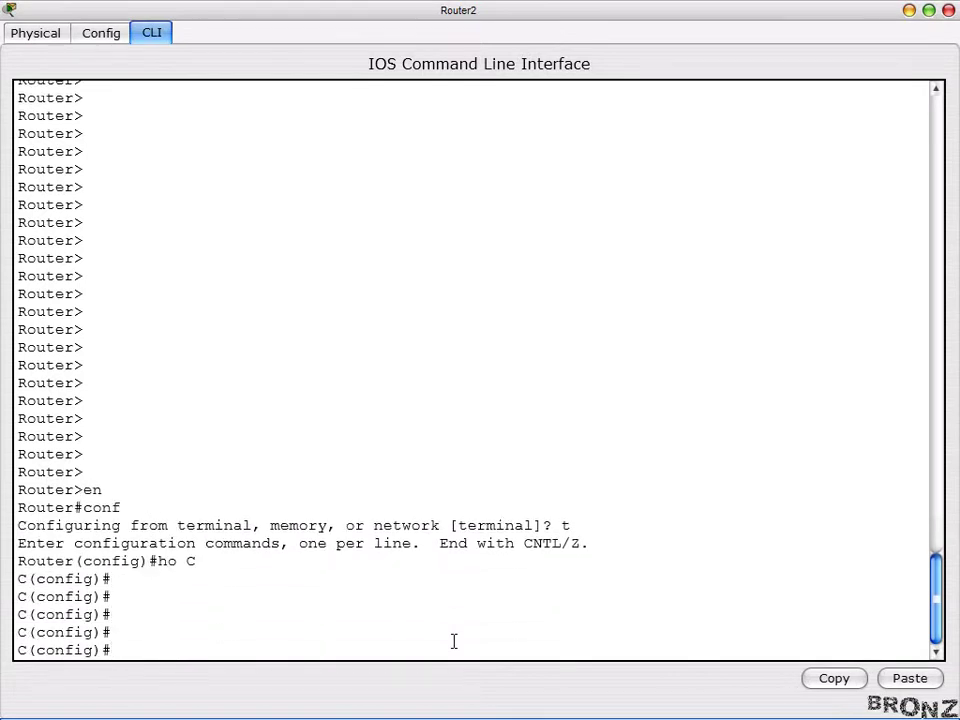
- Display FastEthernet0/0 status with 'do sh int fa 0/0'
text(do sh int fa 0/0)
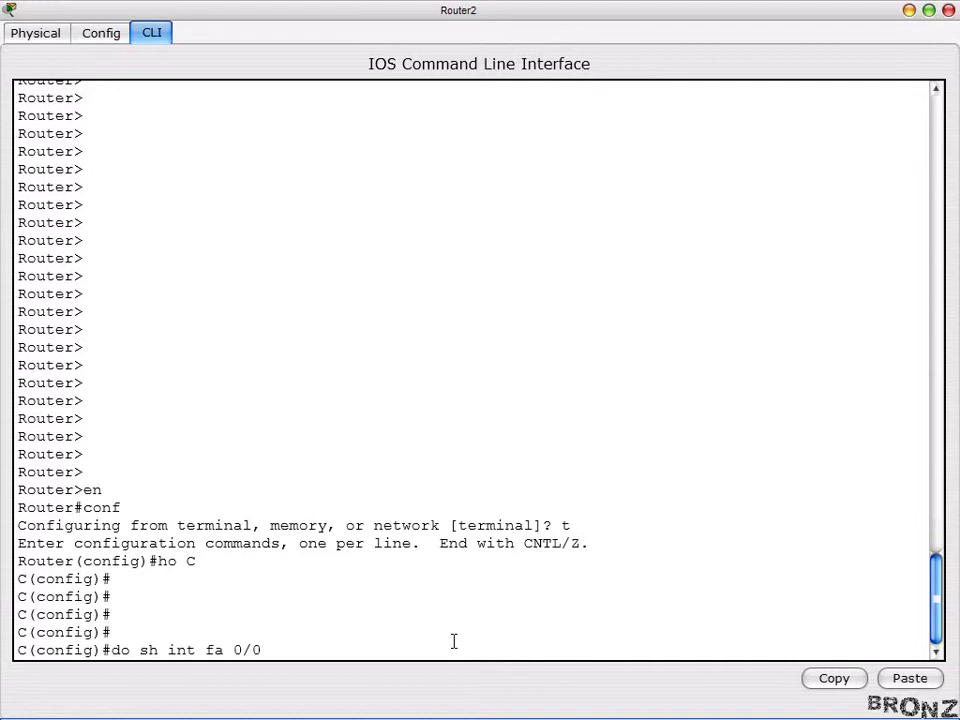
key(Return)
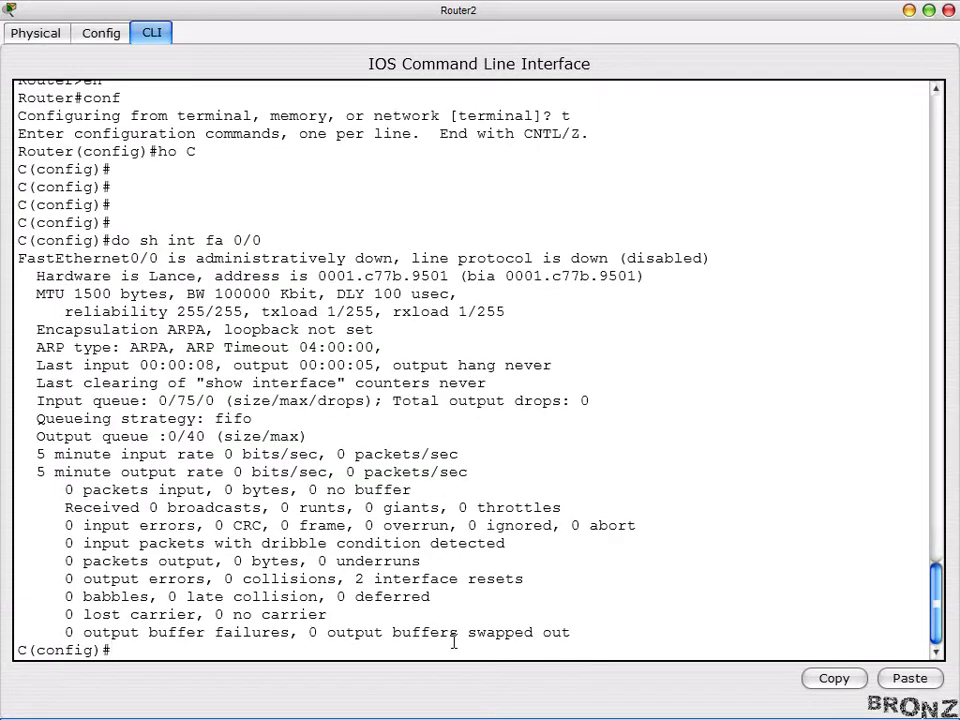
- Assign FastEthernet0/0 the address 200.100.150.100 255.255.255.0
text(int fa 0/0)
key(Return)
text(no ip)
key(BackSpace)
key(BackSpace)
key(BackSpace)
key(BackSpace)
key(BackSpace)
text(ip ad )
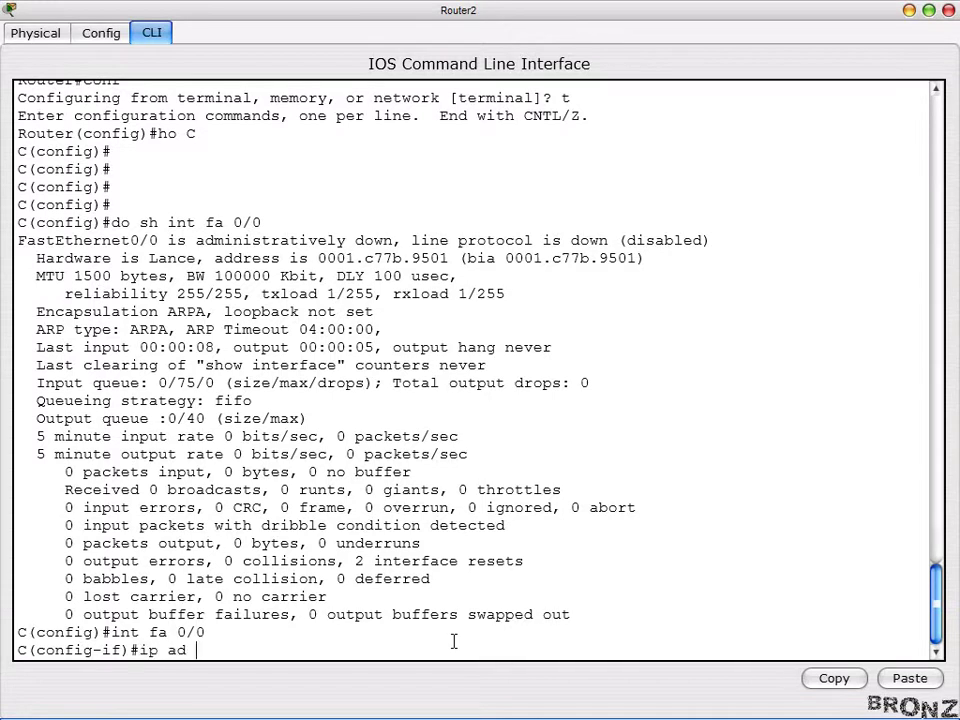
text(200.100.150.100 255.255.525)
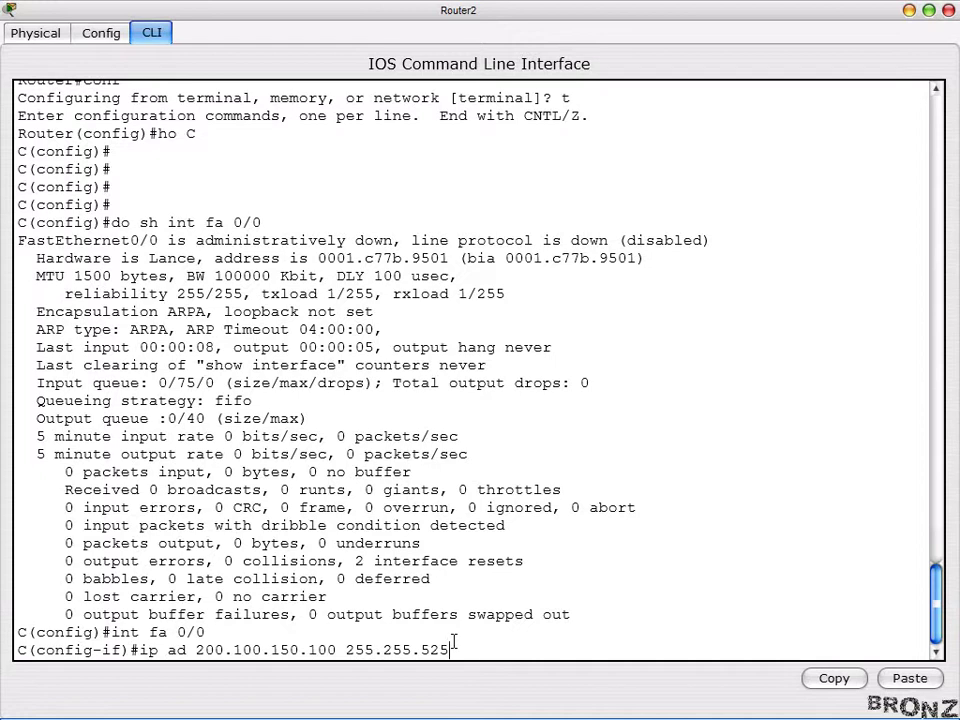
key(BackSpace)
key(BackSpace)
key(BackSpace)
text(255.0)
key(Return)
- Enable FastEthernet0/0 and return to global configuration mode
text(no sh)
key(Return)
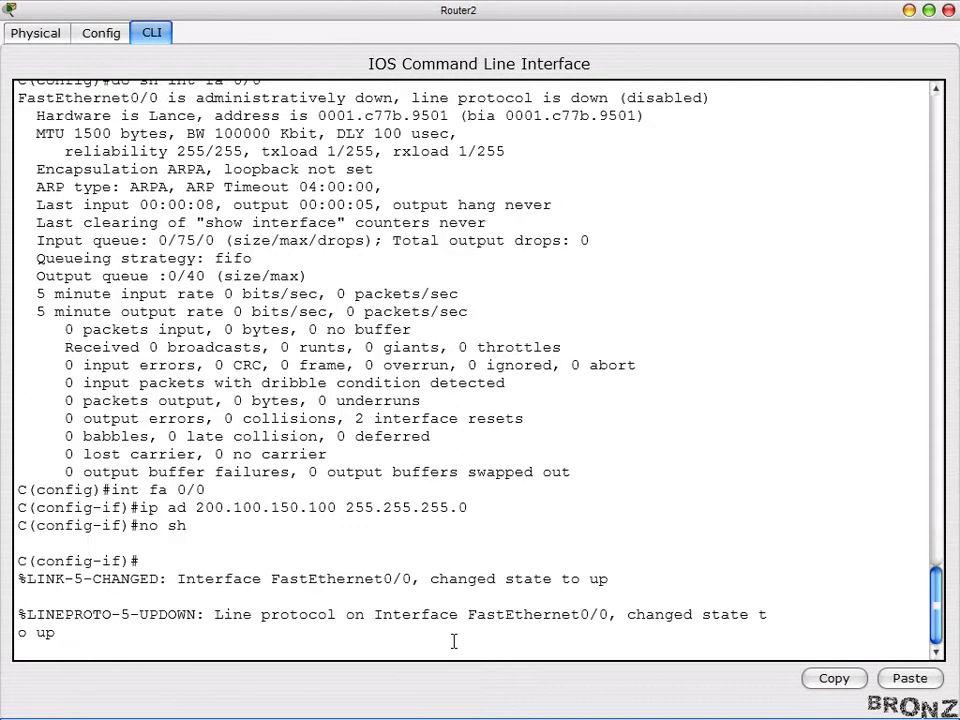
key(Return)
key(Return)
key(Return)
key(Return)
key(Return)
key(Return)
text(exit)
key(Return)
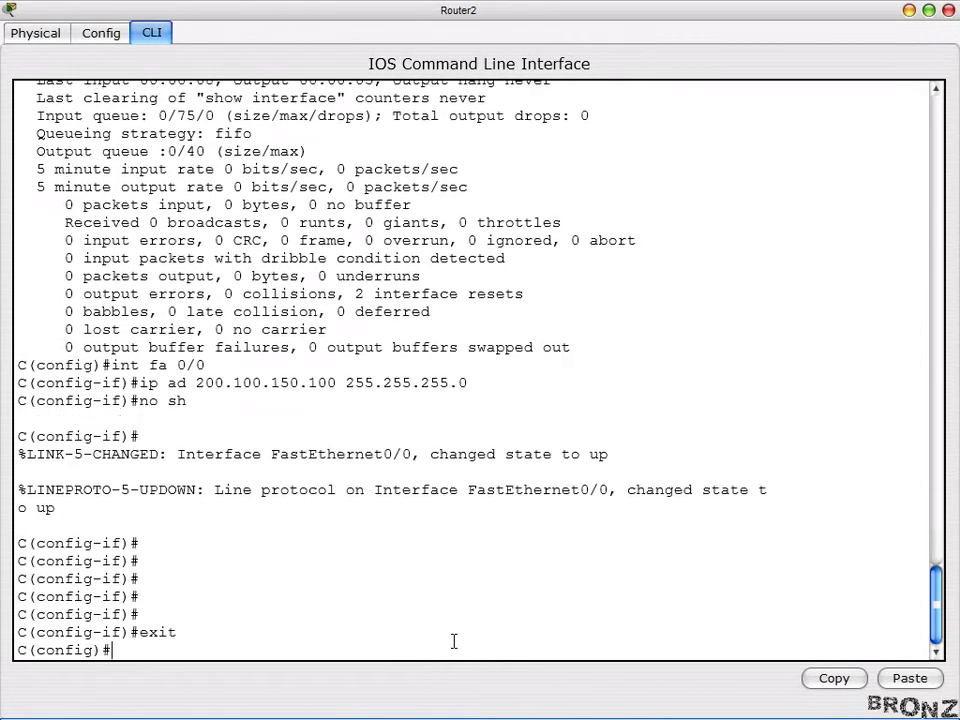
text(do sh int ser 0/0/0)
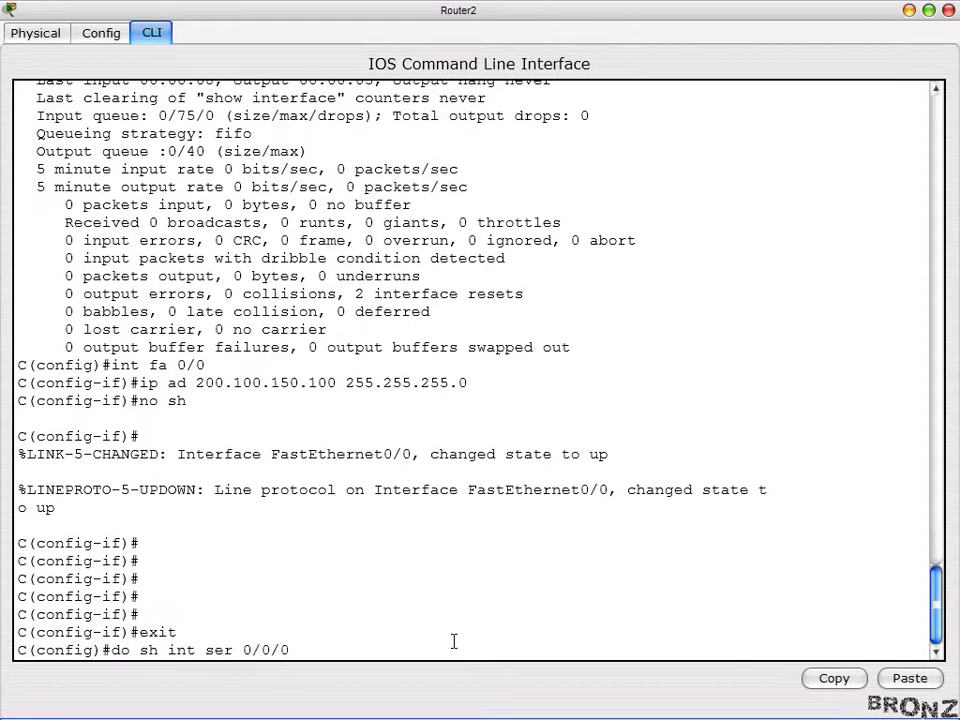
- Review Serial0/0/0 status, then set its clock rate to 64000 and enable it
key(Return)
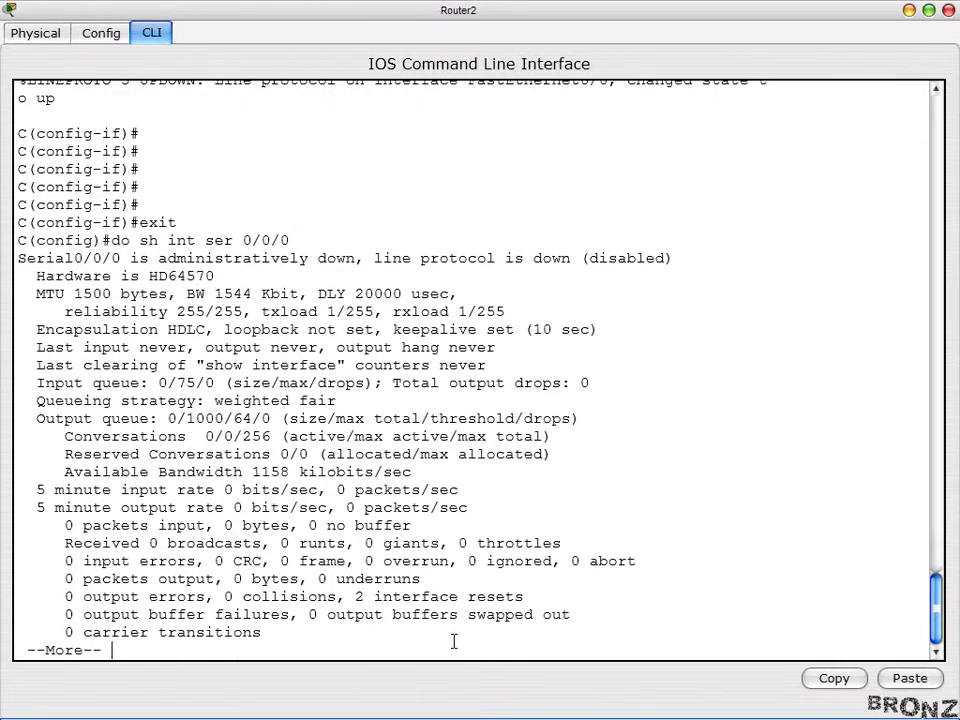
key(space)
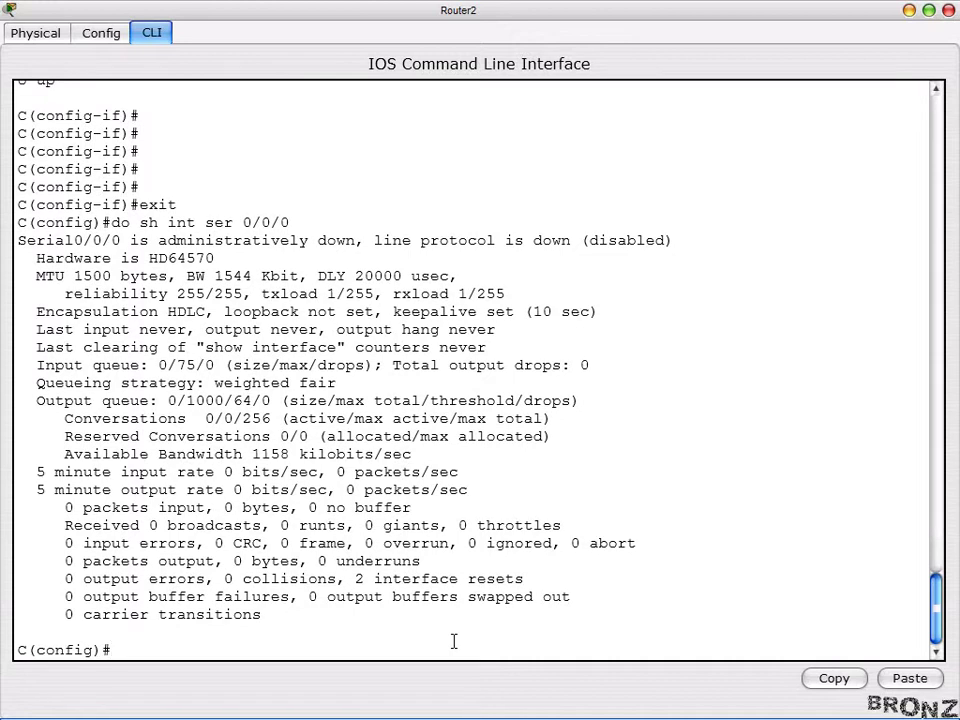
text(int ser 0/0/0)
key(Return)
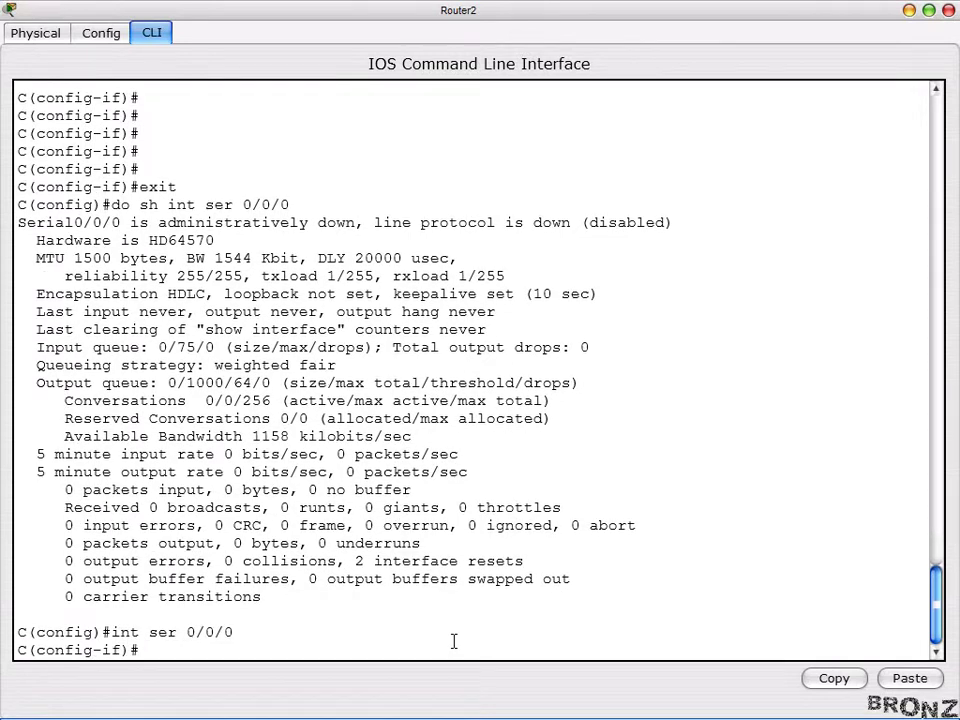
text(clock rate 64000)
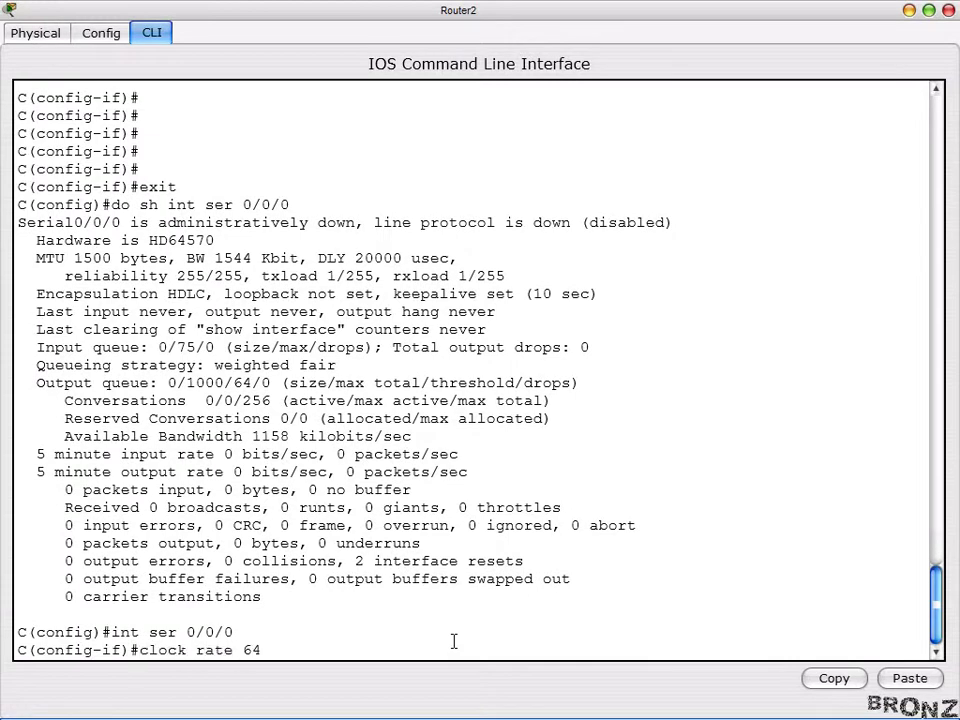
key(Return)
text(no sh)
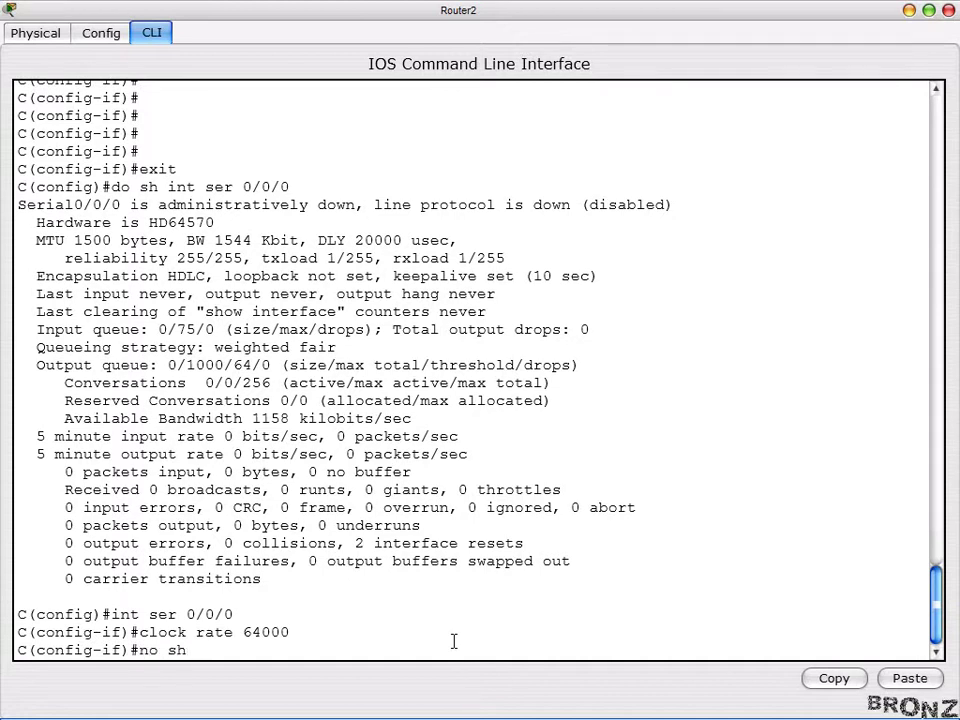
key(Return)
key(Return)
key(Return)
key(Return)
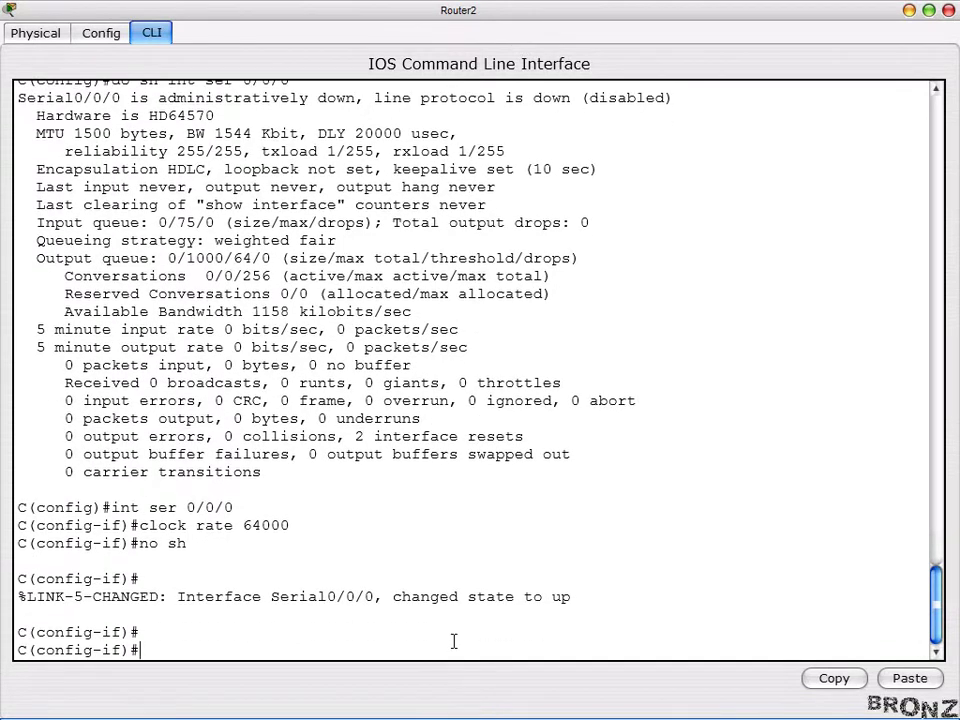
- Assign Serial0/0/0 the address 2.1.1.2 255.0.0.0 and exit the interface
text(ip )
text(ad)
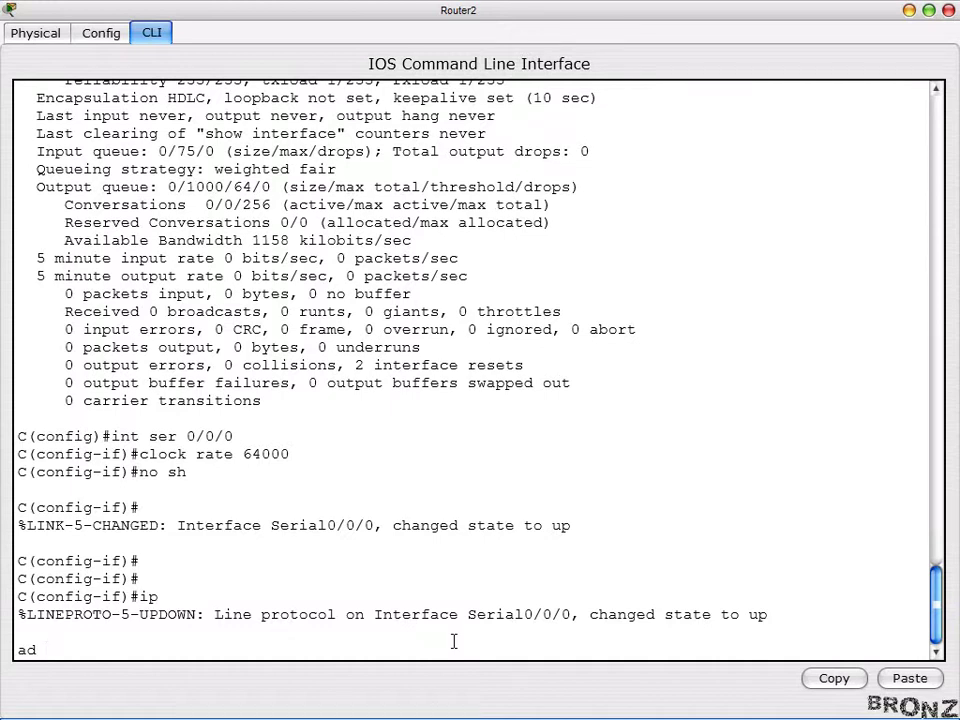
text(2.1.1.2 255.0.0.0)
key(Return)
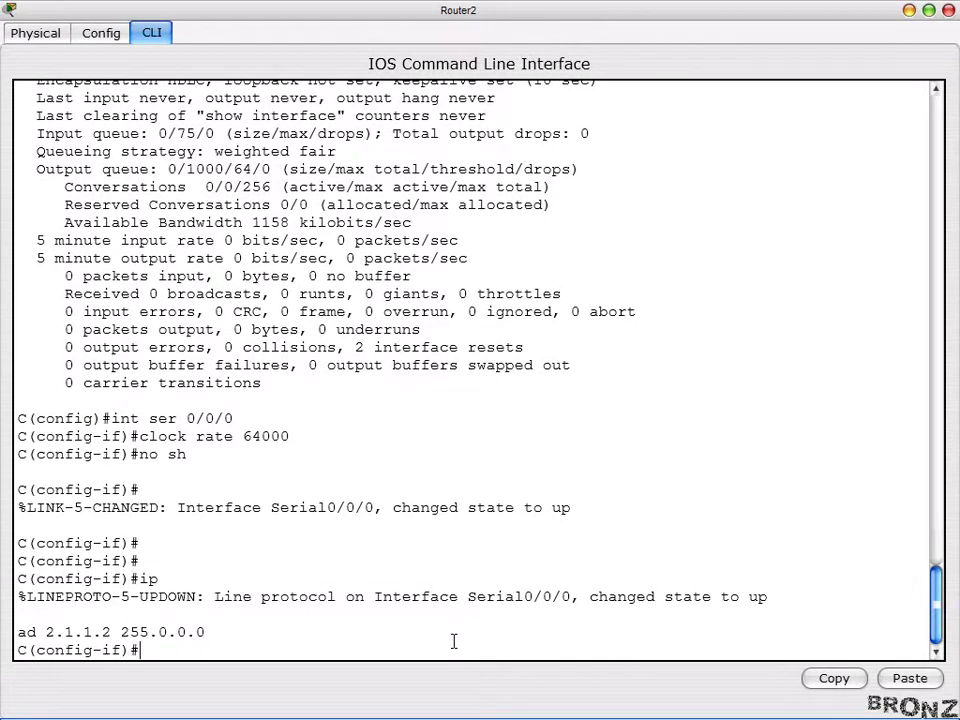
text(exit)
key(Return)
key(Return)
key(Return)
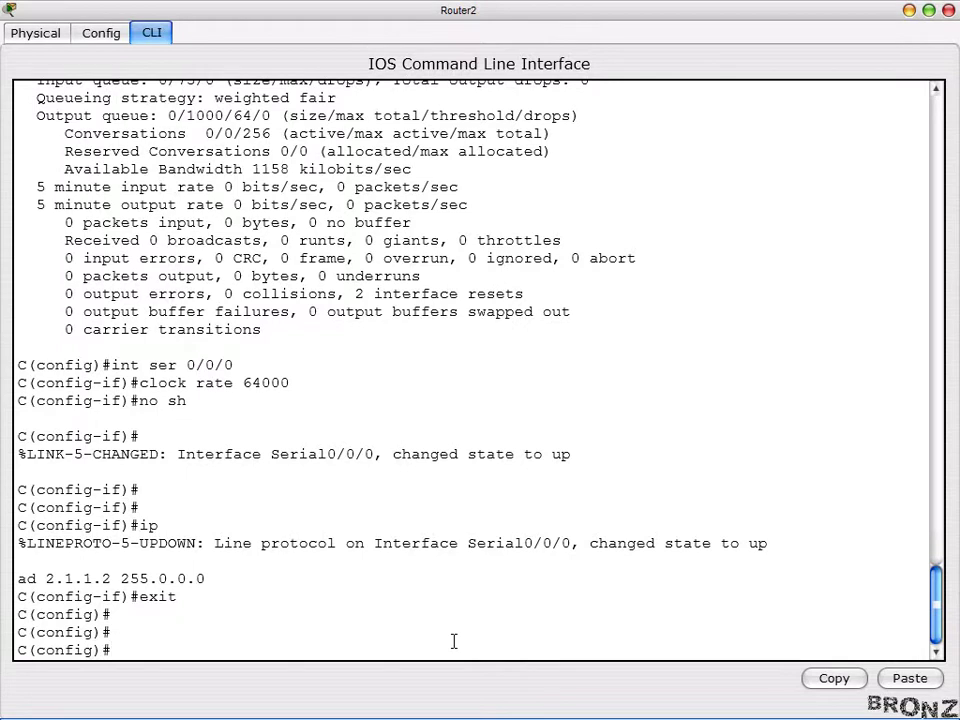
text(do sh int ser 0/00/)
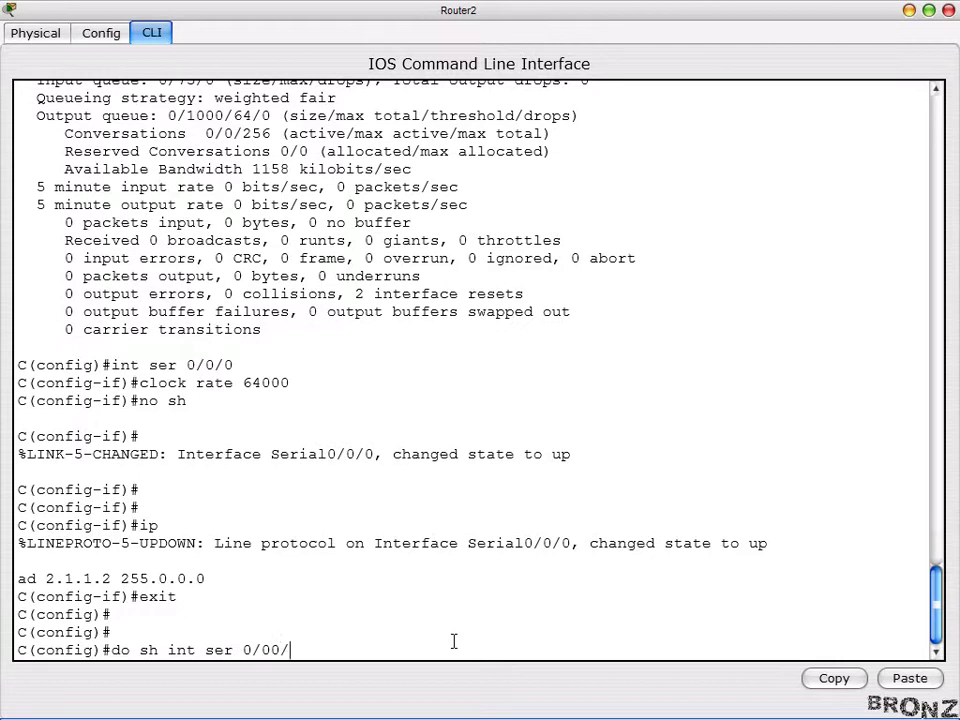
- Display Serial0/0/1 status with 'do sh int ser 0/0/1'
key(BackSpace)
key(BackSpace)
text(;)
text(/1)
key(Return)
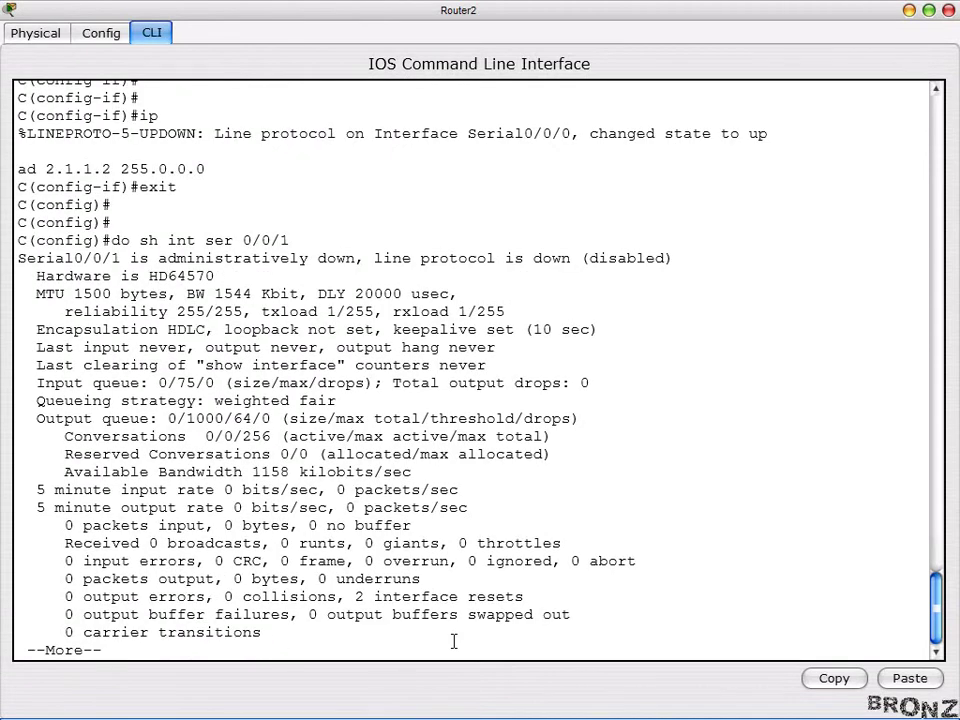
key(space)
- Give Serial0/0/1 address 3.1.1.1 255.0.0.0, enable it, and exit configuration mode
text(in)
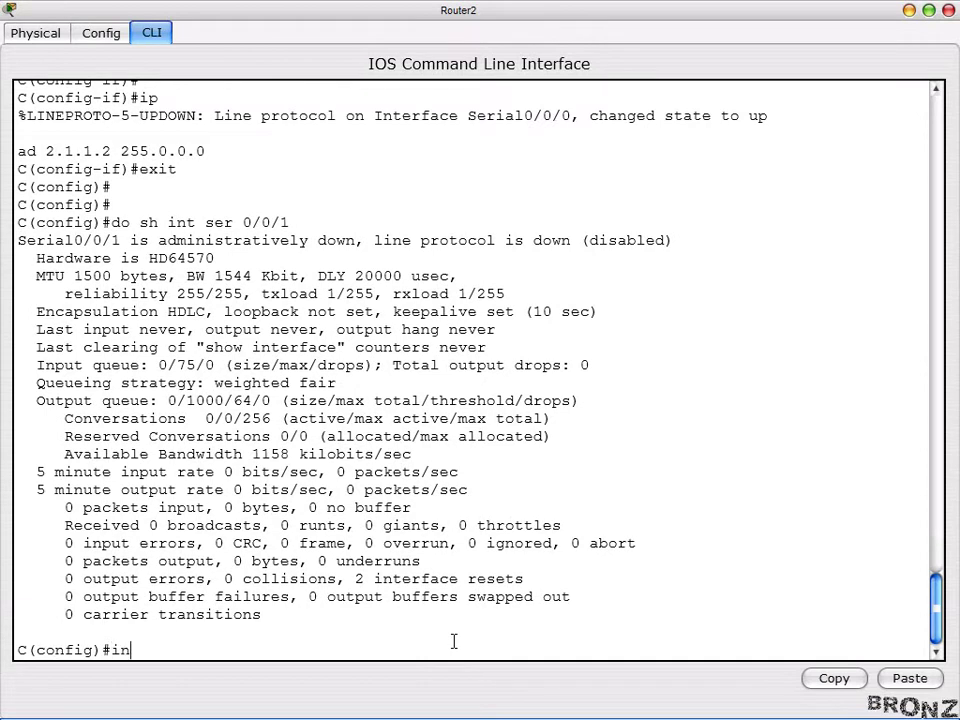
text(t ser 0/0/0)
key(BackSpace)
text(1)
key(Return)
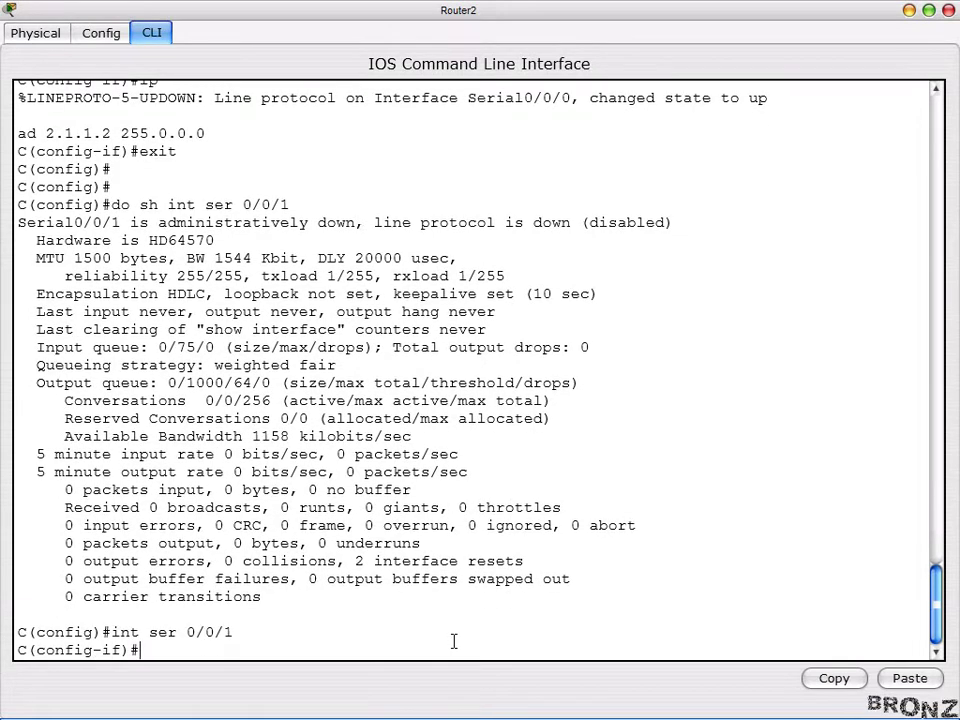
text(ip ad 3.1.1.1 255.0.0.0)
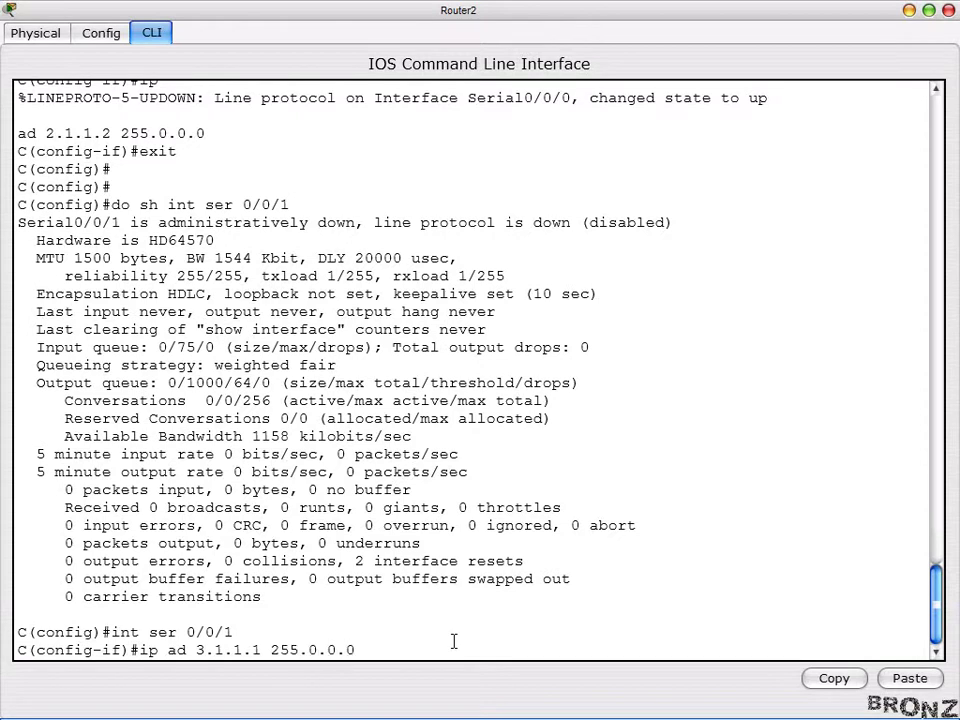
key(Return)
text(no sh)
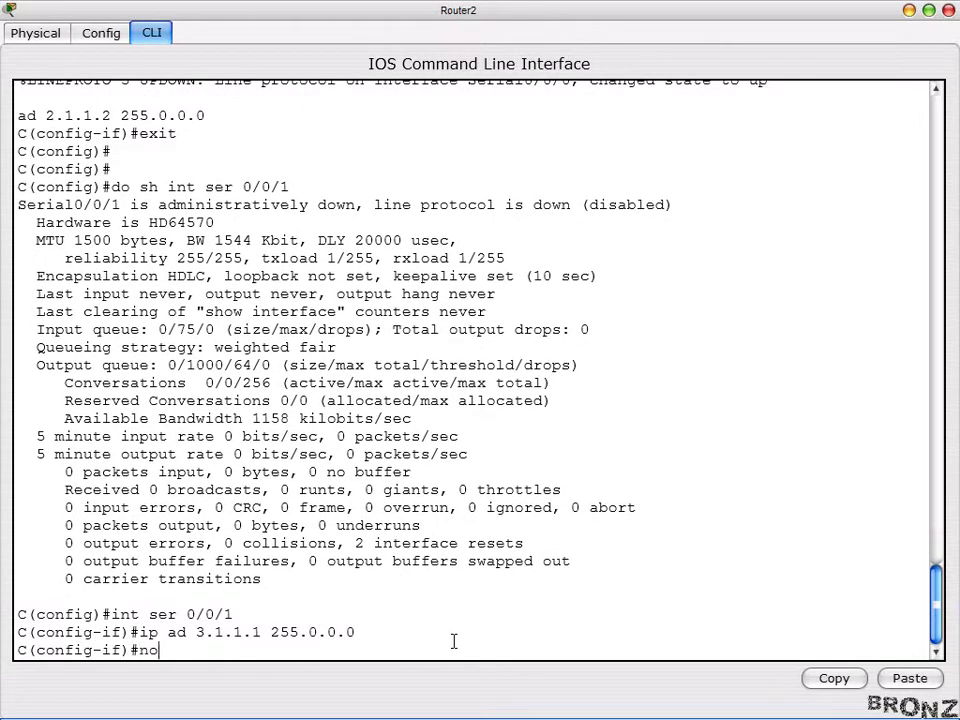
key(Return)
key(Return)
key(Return)
key(Return)
key(Return)
key(Return)
key(Return)
key(Return)
key(Return)
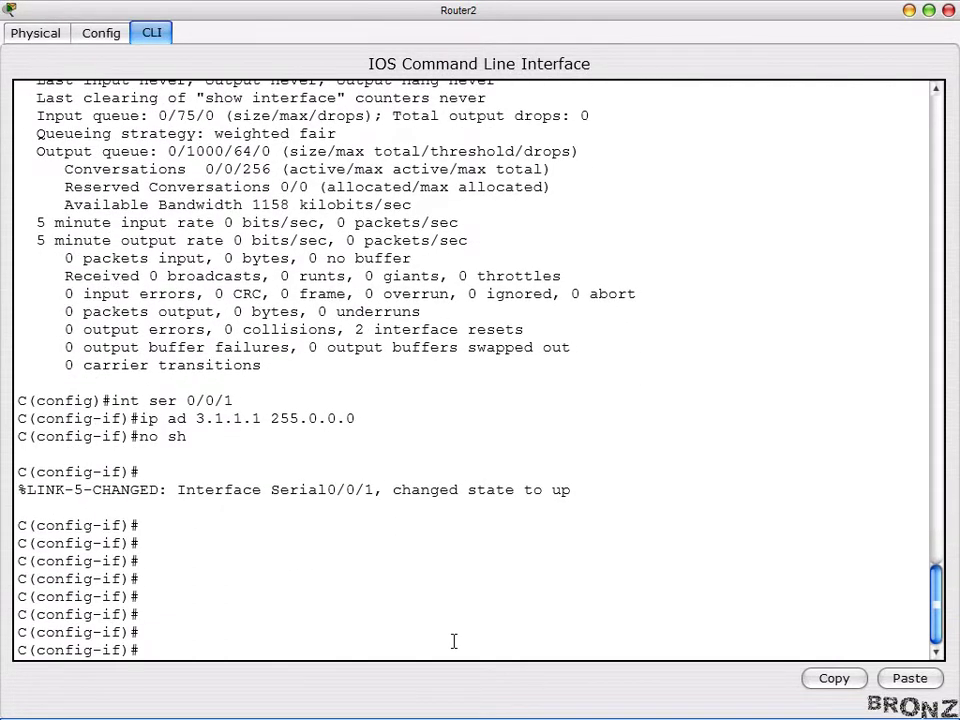
key(ctrl+z)
key(Return)
key(Return)
key(Return)
key(Return)
key(Return)
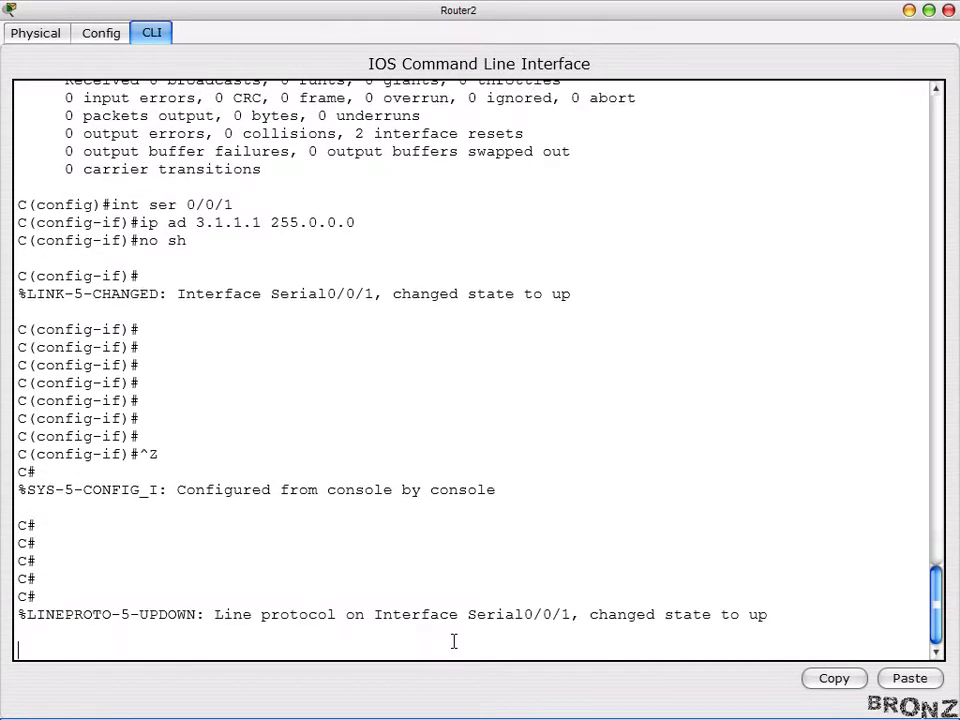
key(Return)
key(Return)
key(Return)
key(Return)
key(Return)
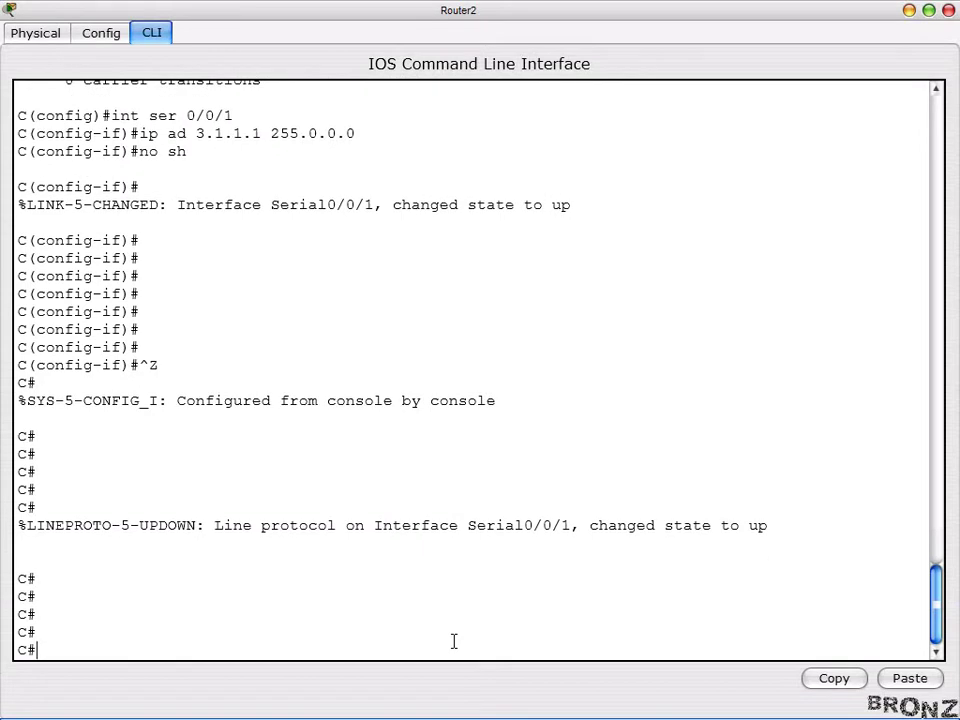
- Ping 200.100.150.1 twice from router C
text(ping 200.100.150.1)
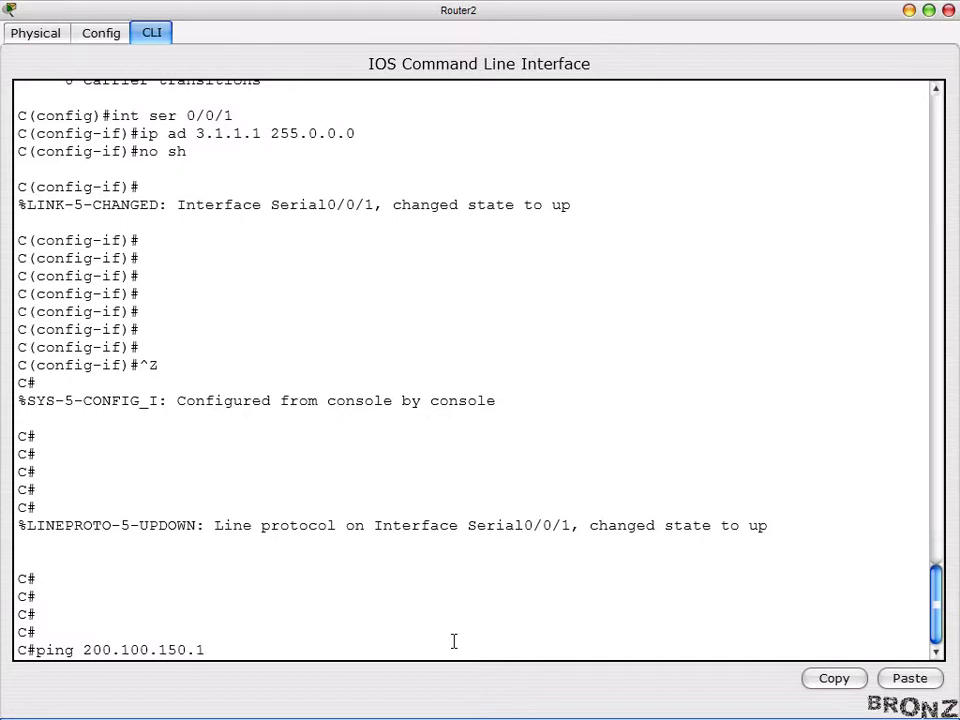
key(Return)
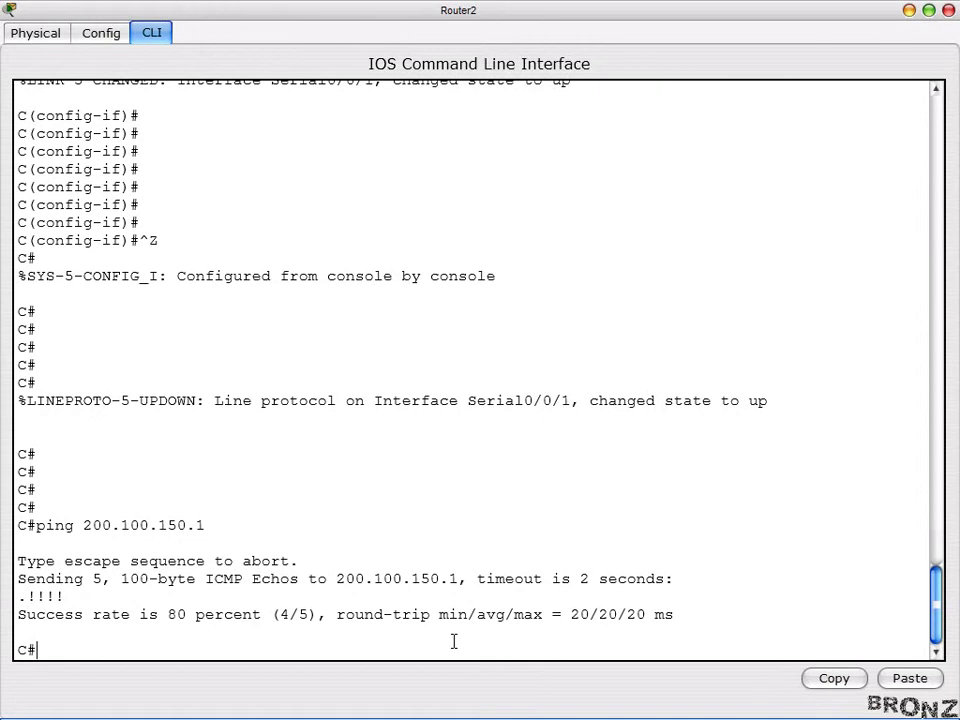
key(Up)
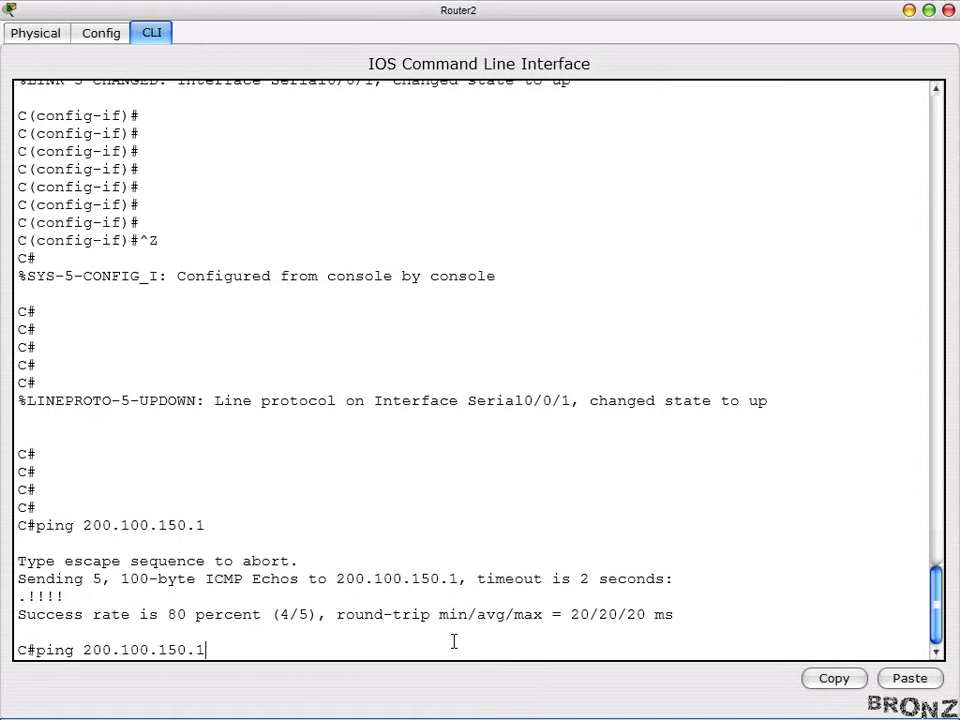
key(Return)
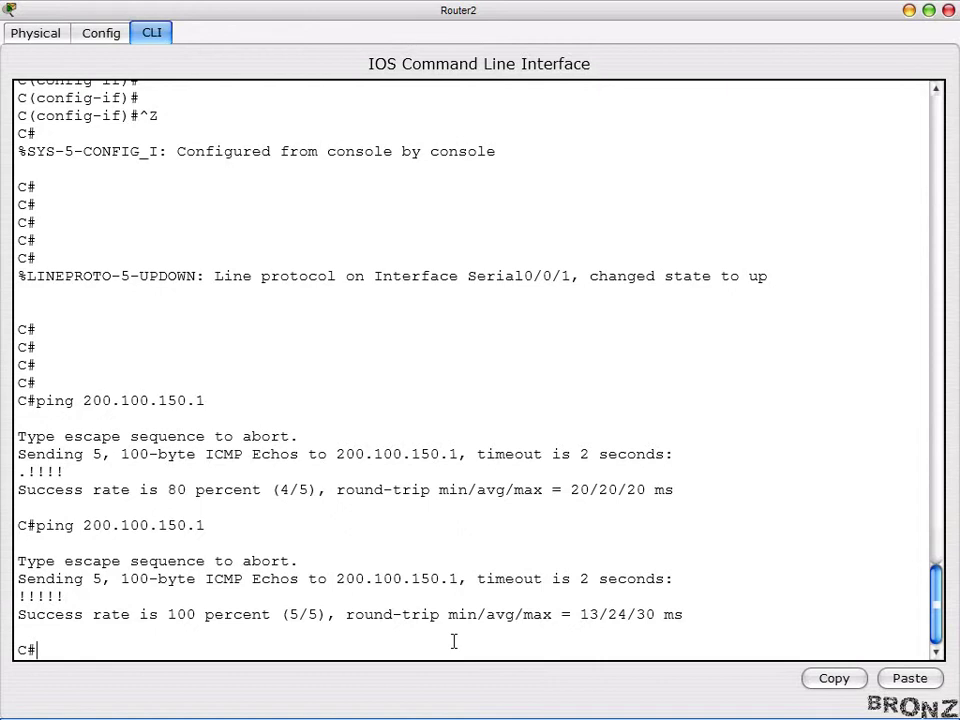
- Ping 2.1.1.1 and 3.1.1.2, then close Router2's console
text(ping 2.1.1.1)
key(Return)
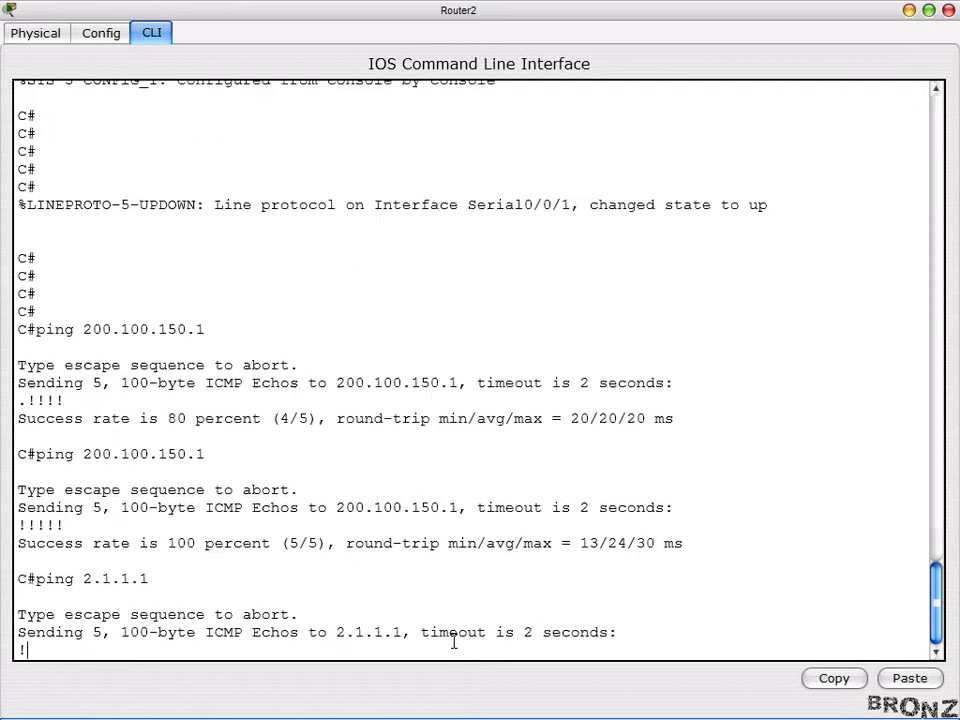
key(Up)
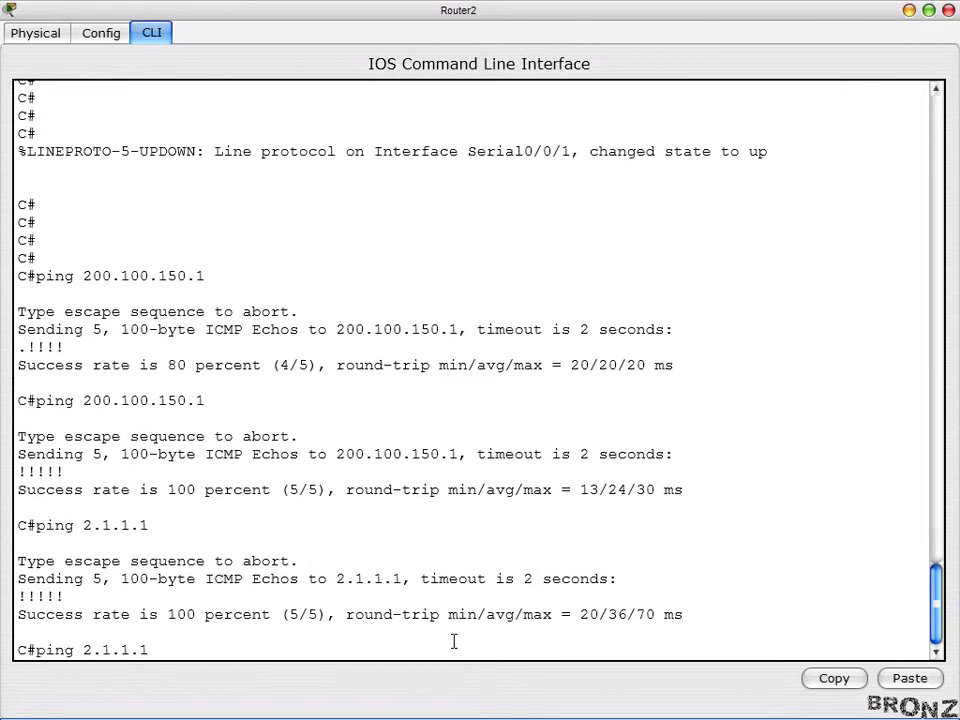
key(BackSpace)
text(3)
key(Right)
key(Right)
key(Right)
key(Right)
key(Right)
key(BackSpace)
text(2)
key(Return)
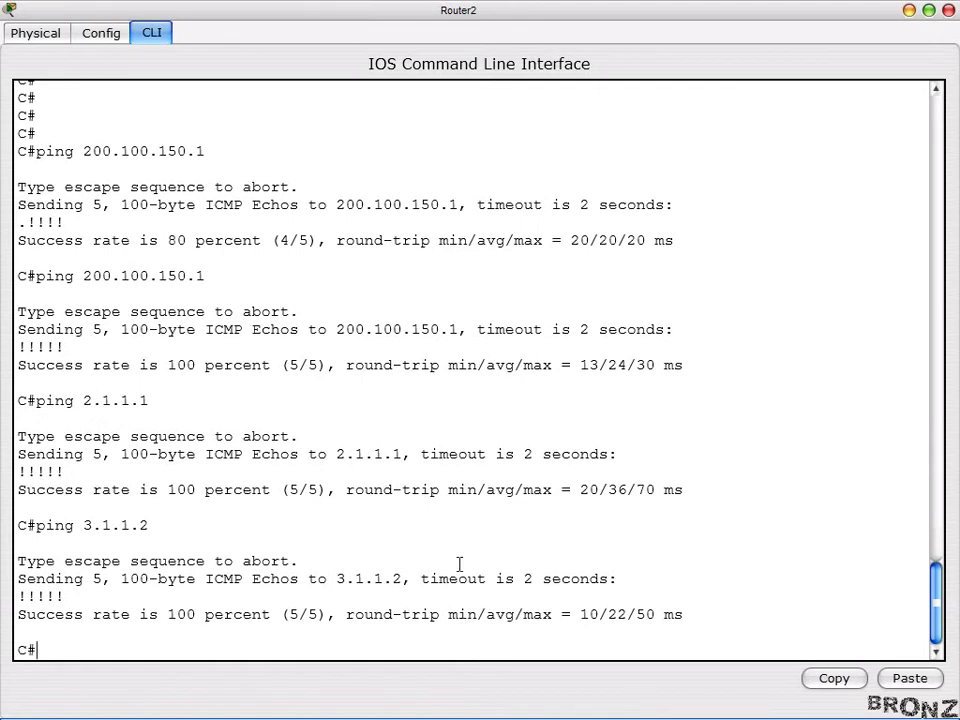
click(948, 11)
- From Router1's console, ping 200.100.100.100, 2.1.1.2 and 1.1.1.1
key(alt+Tab)
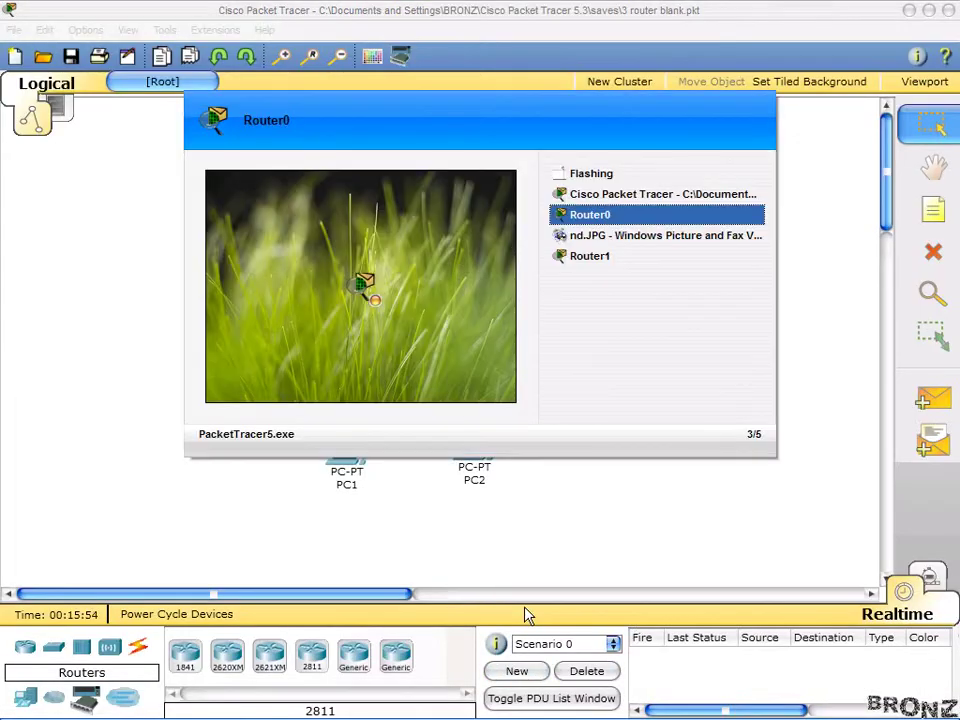
key(alt+Tab)
key(alt+Tab)
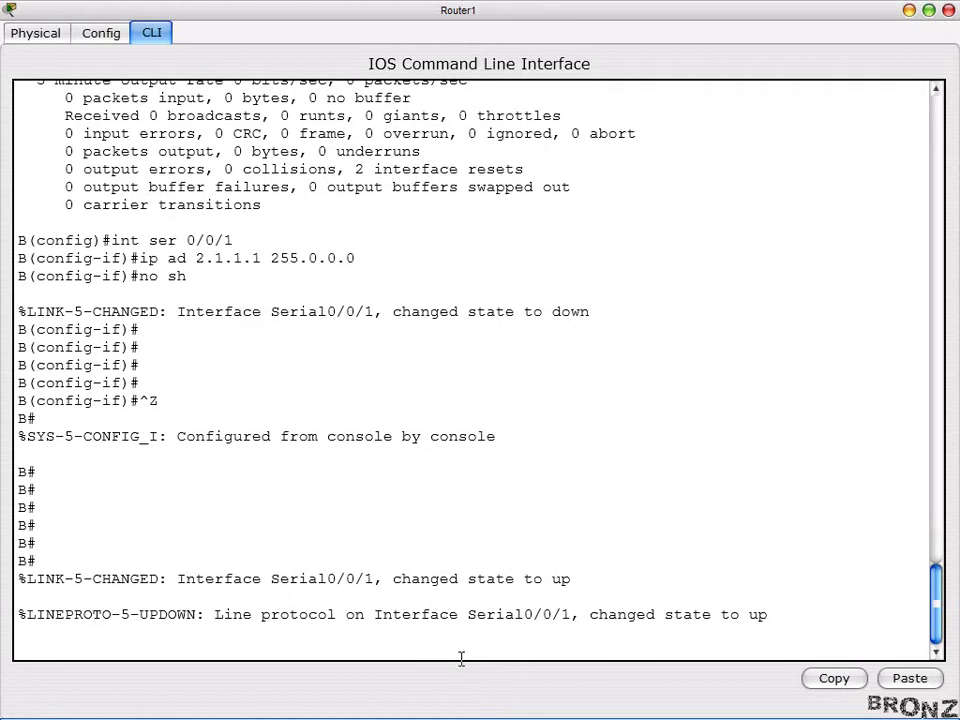
key(Return)
key(Return)
key(Return)
key(Return)
key(Return)
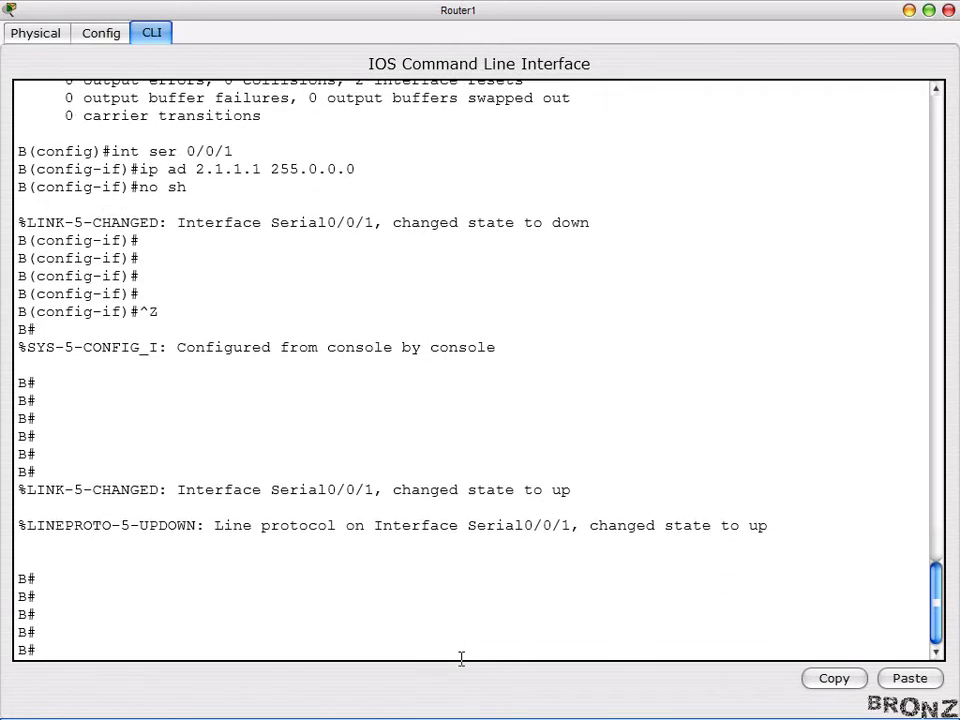
text(ping 200.100)
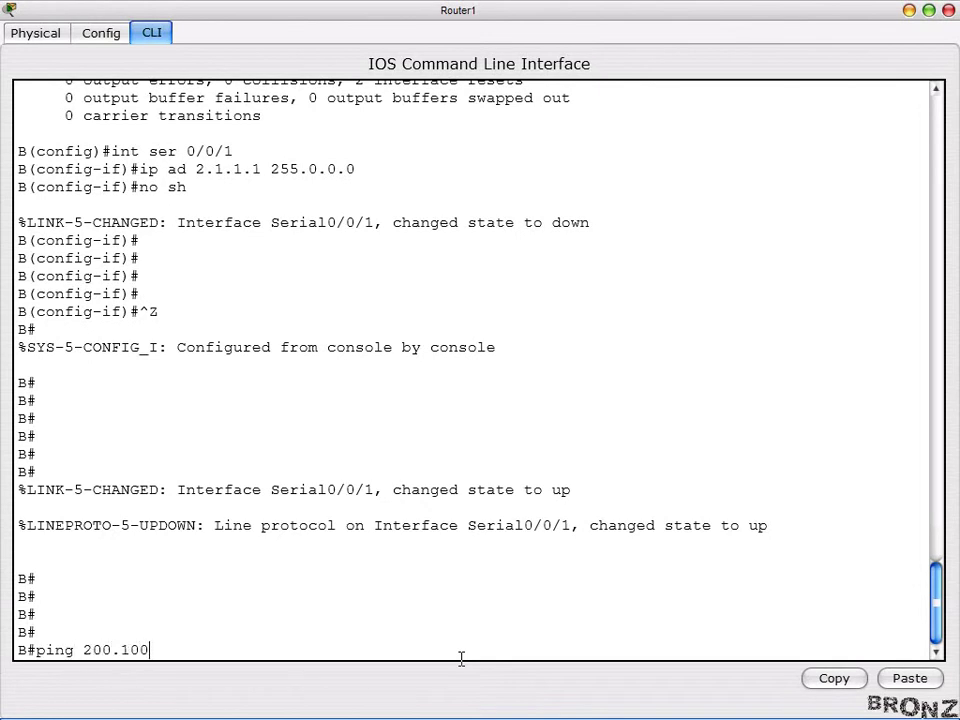
text(.100.100)
key(Return)
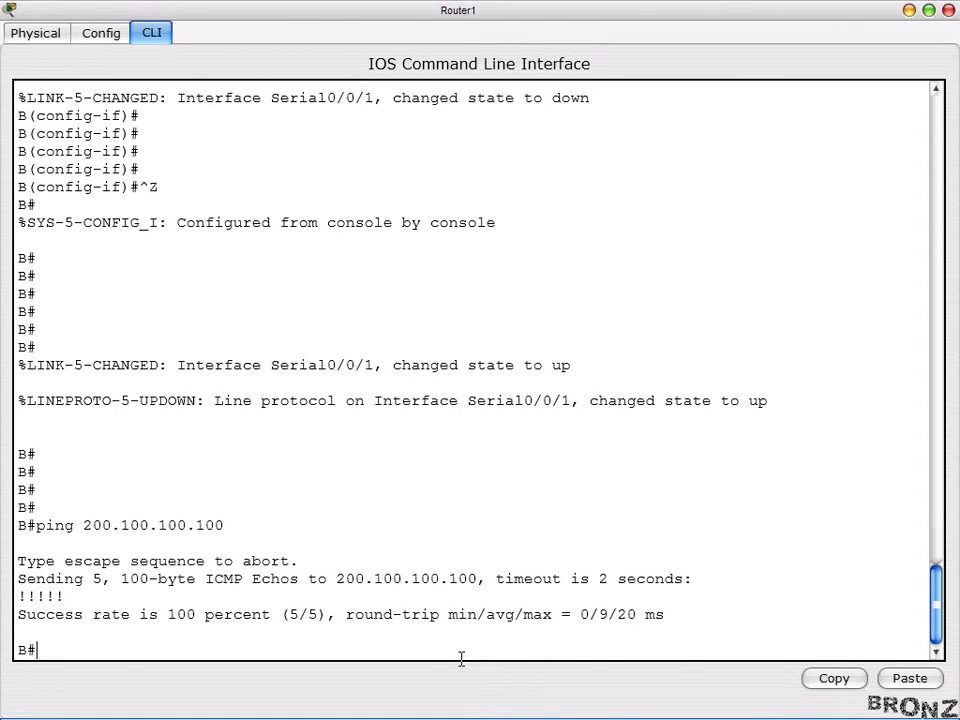
text(ping 2.1.1.1)
key(BackSpace)
text(2)
key(Return)
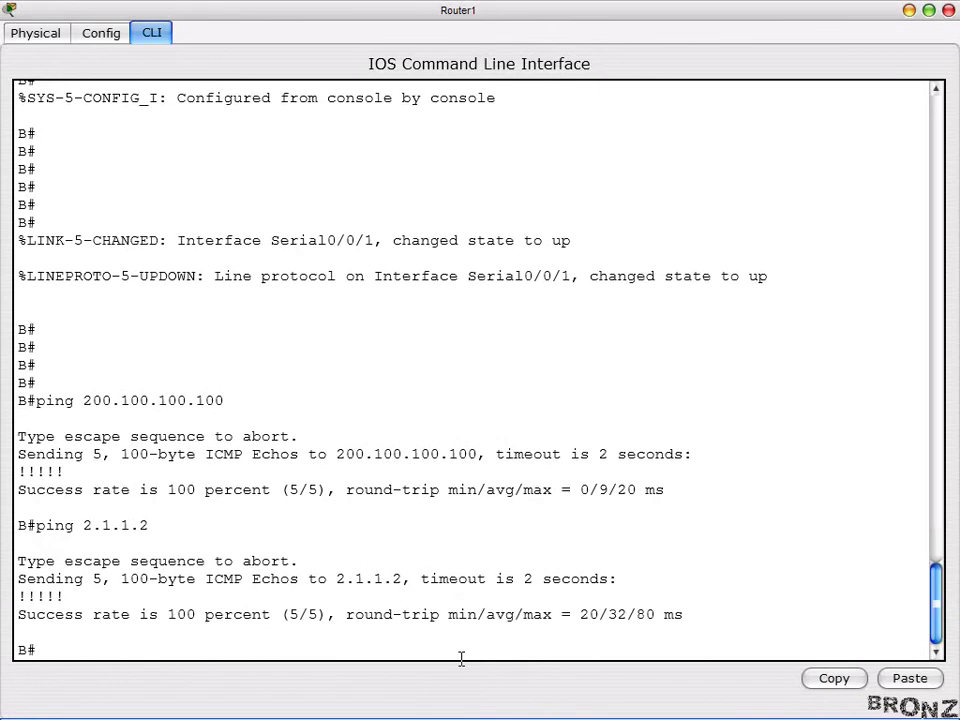
text(ping 1.1.1.1)
key(Return)
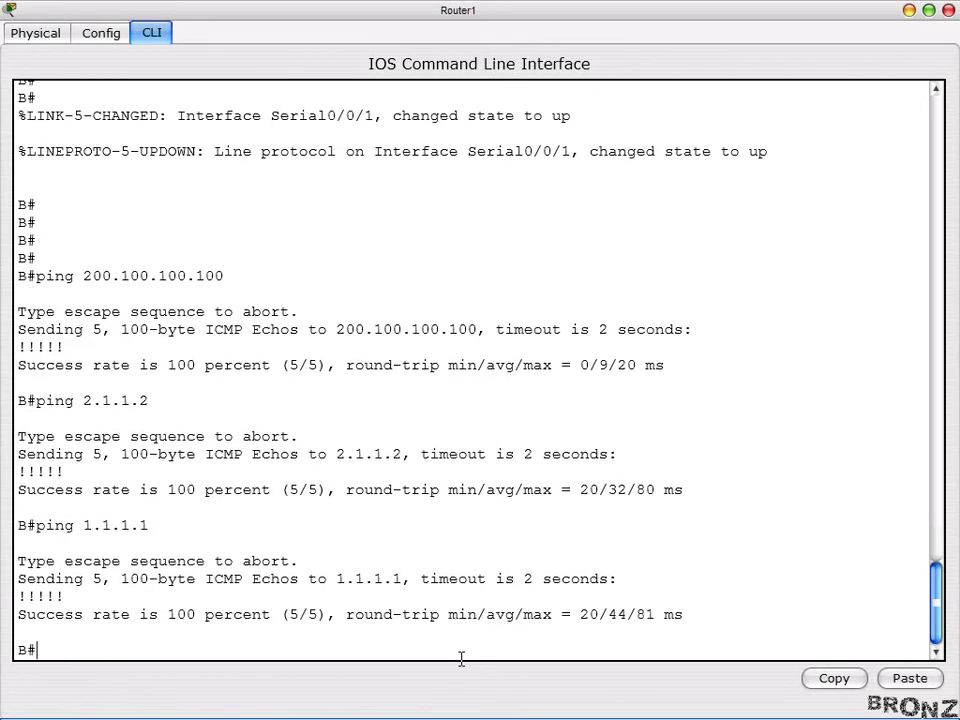
- Close Router1's console, switch to Router0, and enter 'ping 200.100.50.100'
click(948, 11)
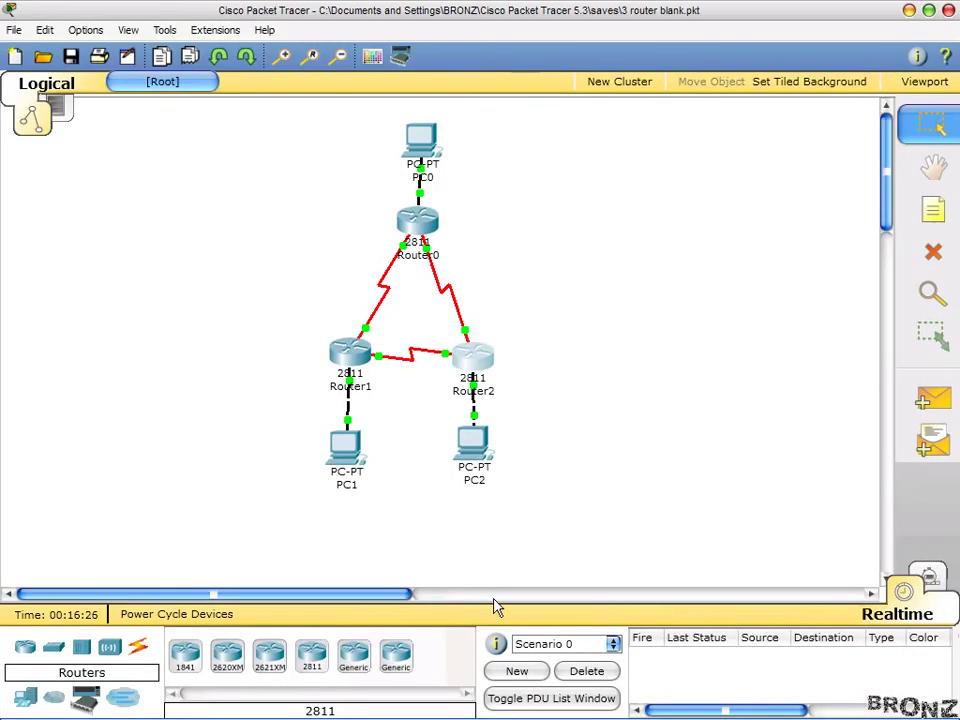
key(alt+Tab)
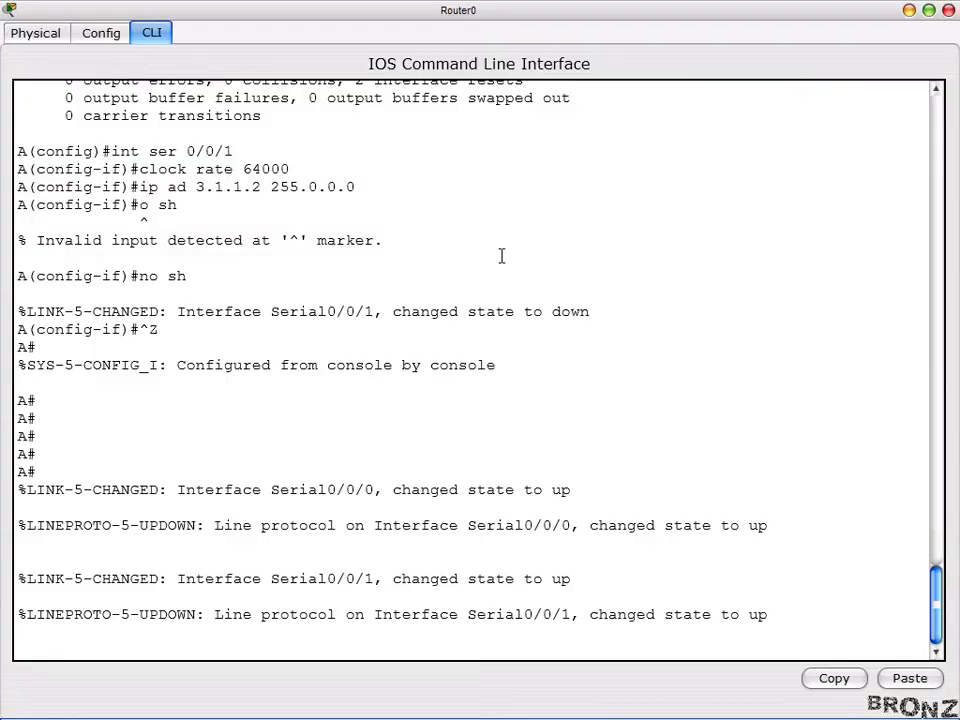
key(Return)
key(Return)
key(Return)
key(Return)
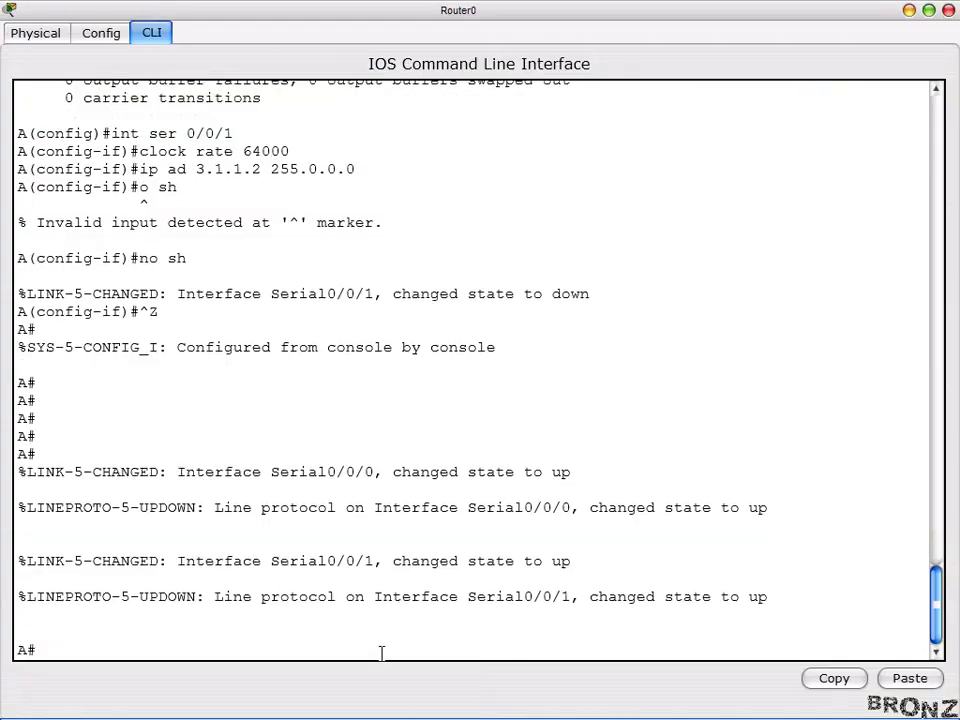
text(ping)
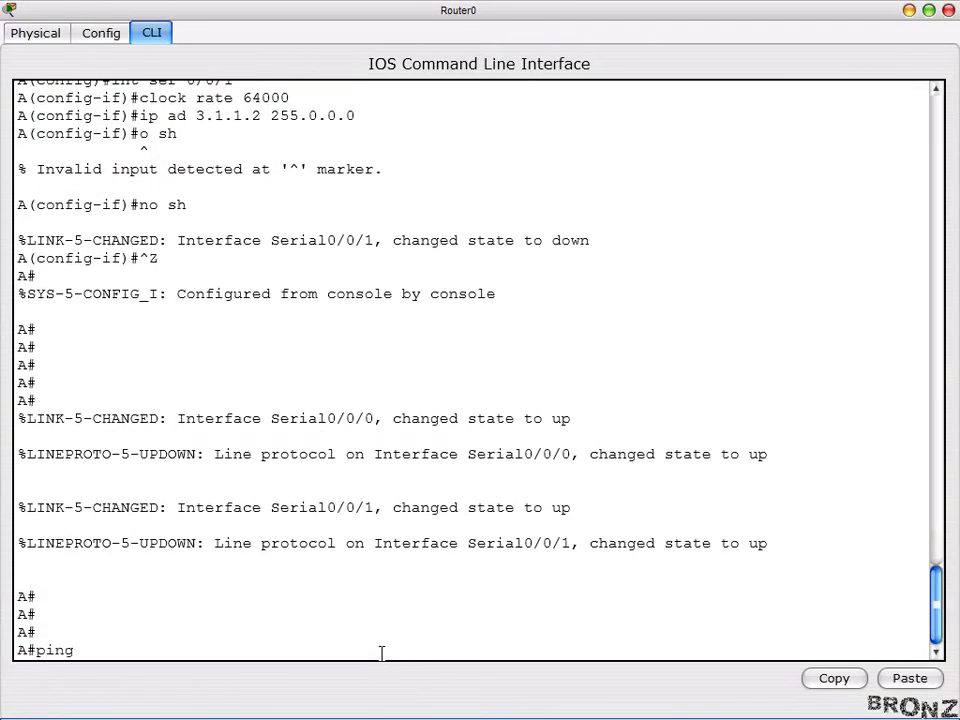
text( 200.100.50.100)
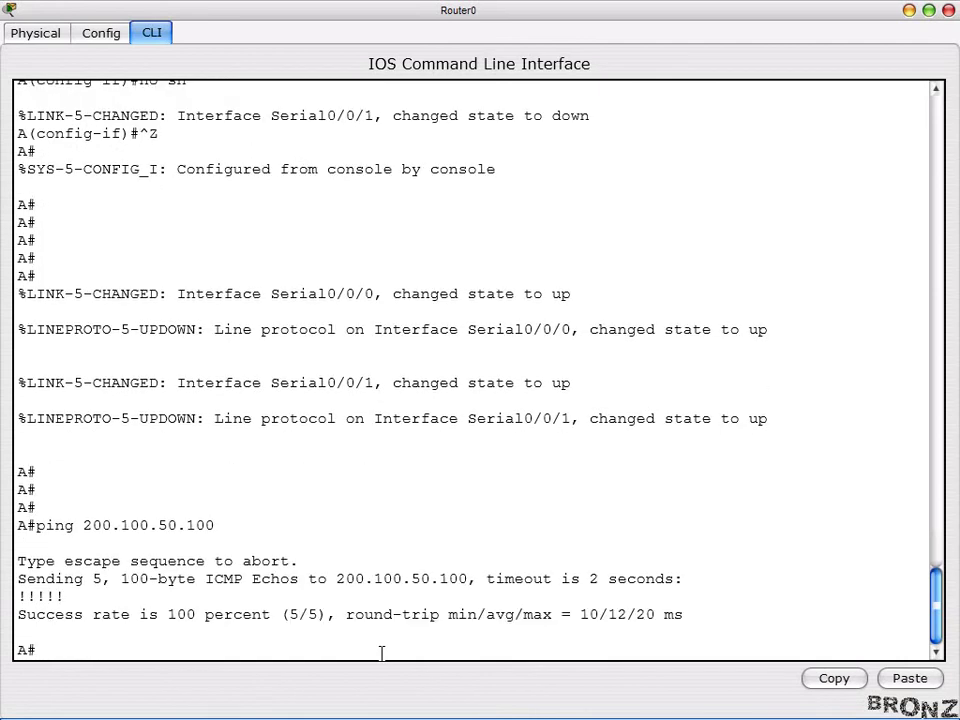
- Ping 1.1.1.2 and 3.1.1.2 from Router0, then close its console
text(ping 1.1.1.2)
key(Return)
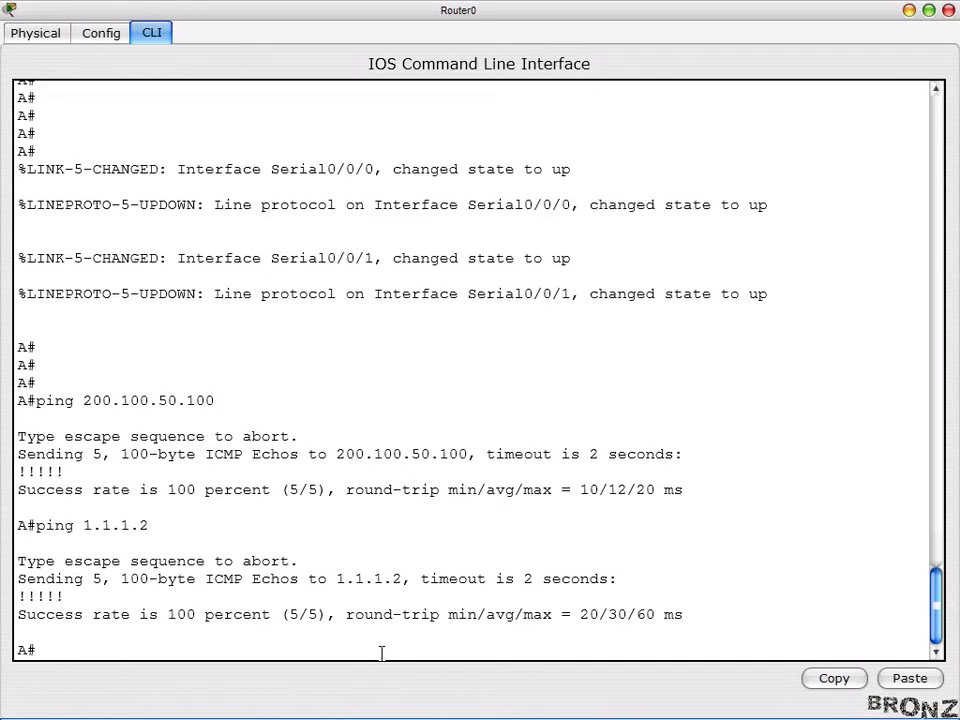
text(ping 3.1.1.2)
key(Return)
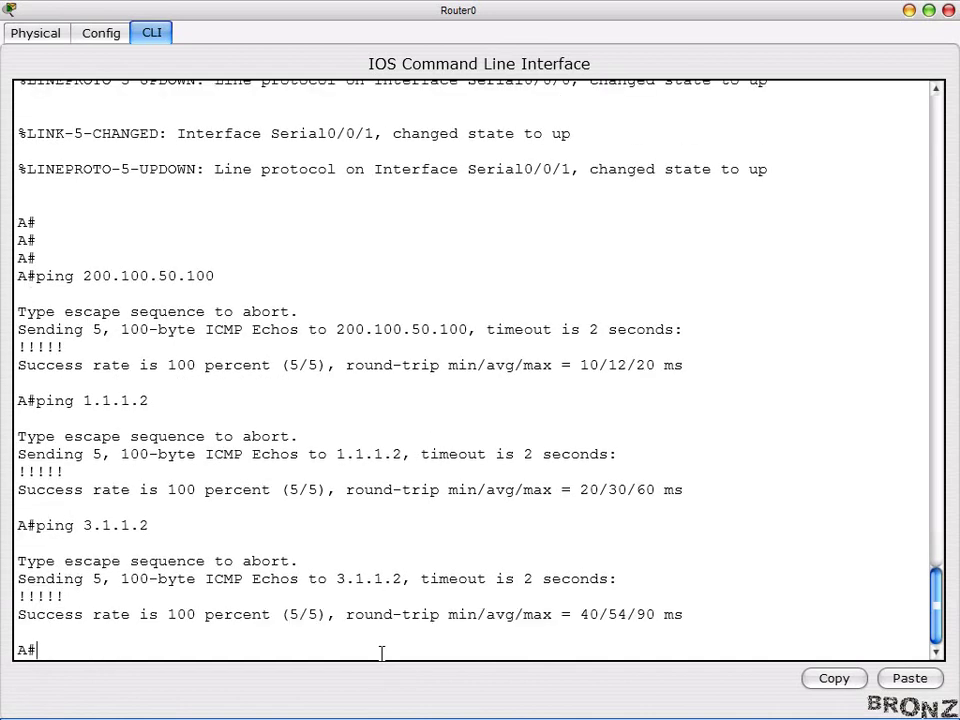
click(949, 11)
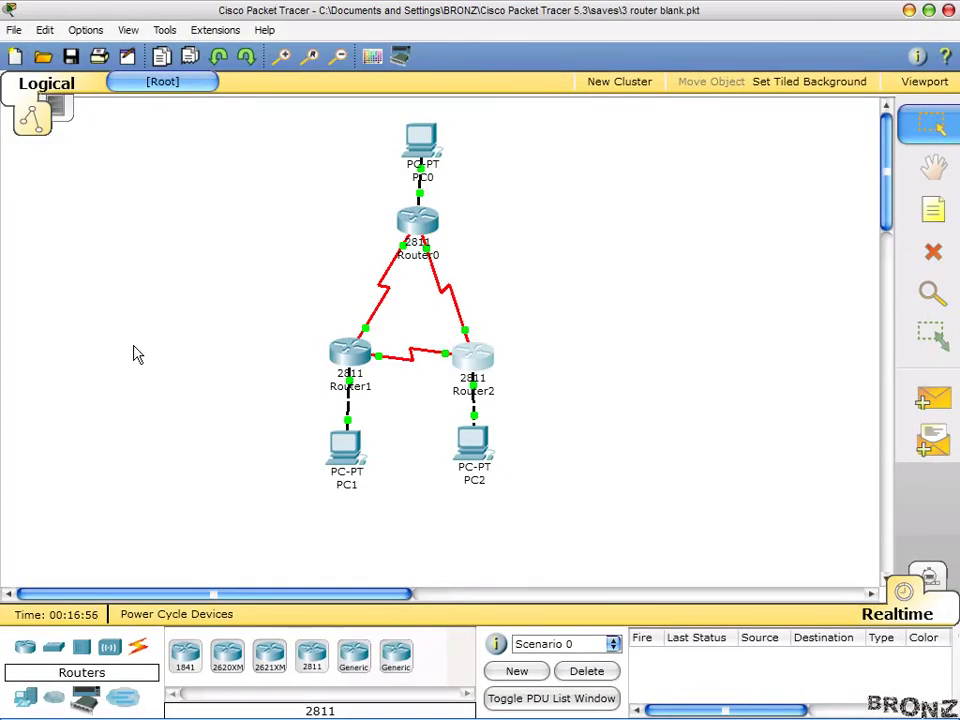